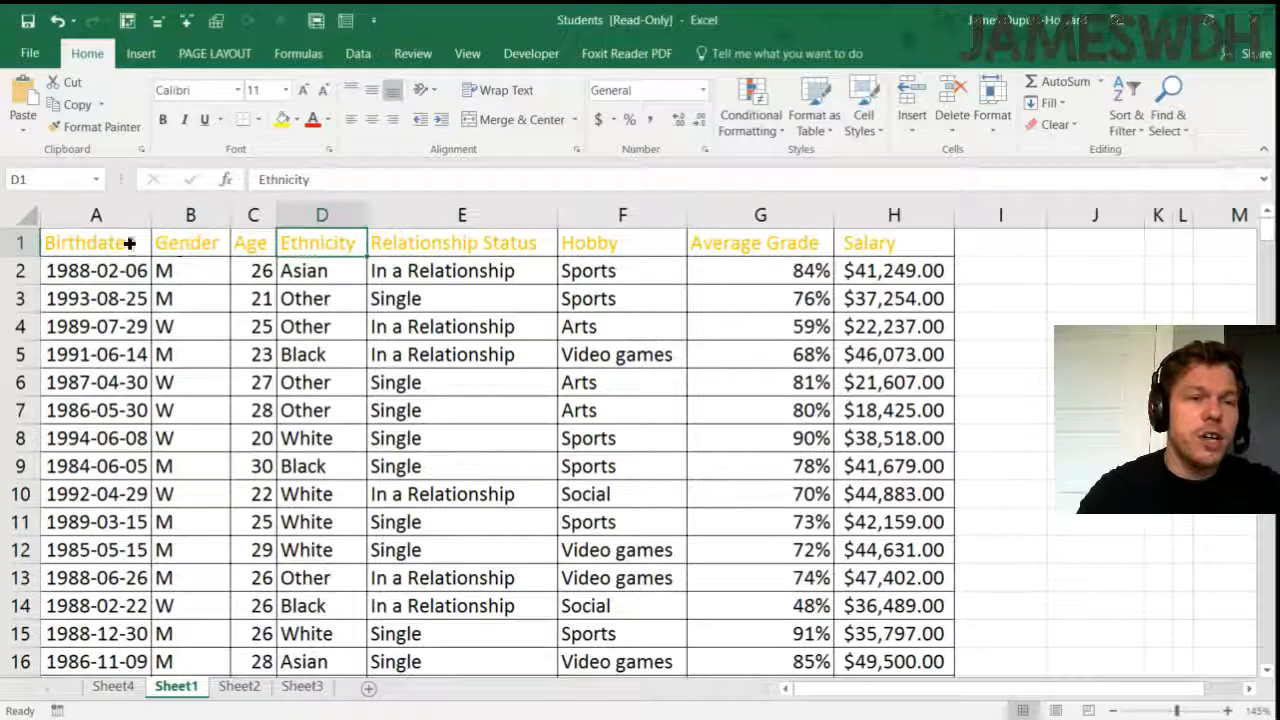
Step: Review the header row, the Birthdate and Gender columns, and the first student record in row 2
{"action": "left_click_drag", "start_coordinate": [127, 243], "coordinate": [907, 243]}
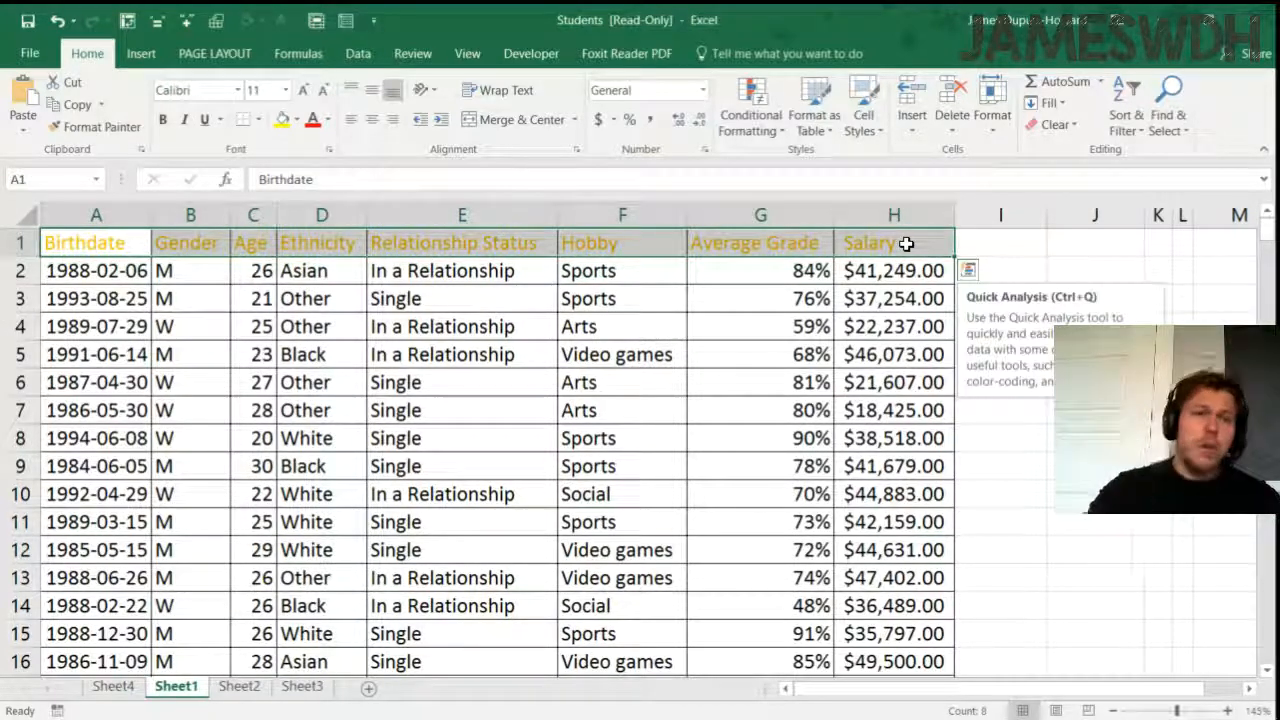
{"action": "left_click", "coordinate": [134, 246]}
{"action": "left_click_drag", "start_coordinate": [100, 270], "coordinate": [143, 606]}
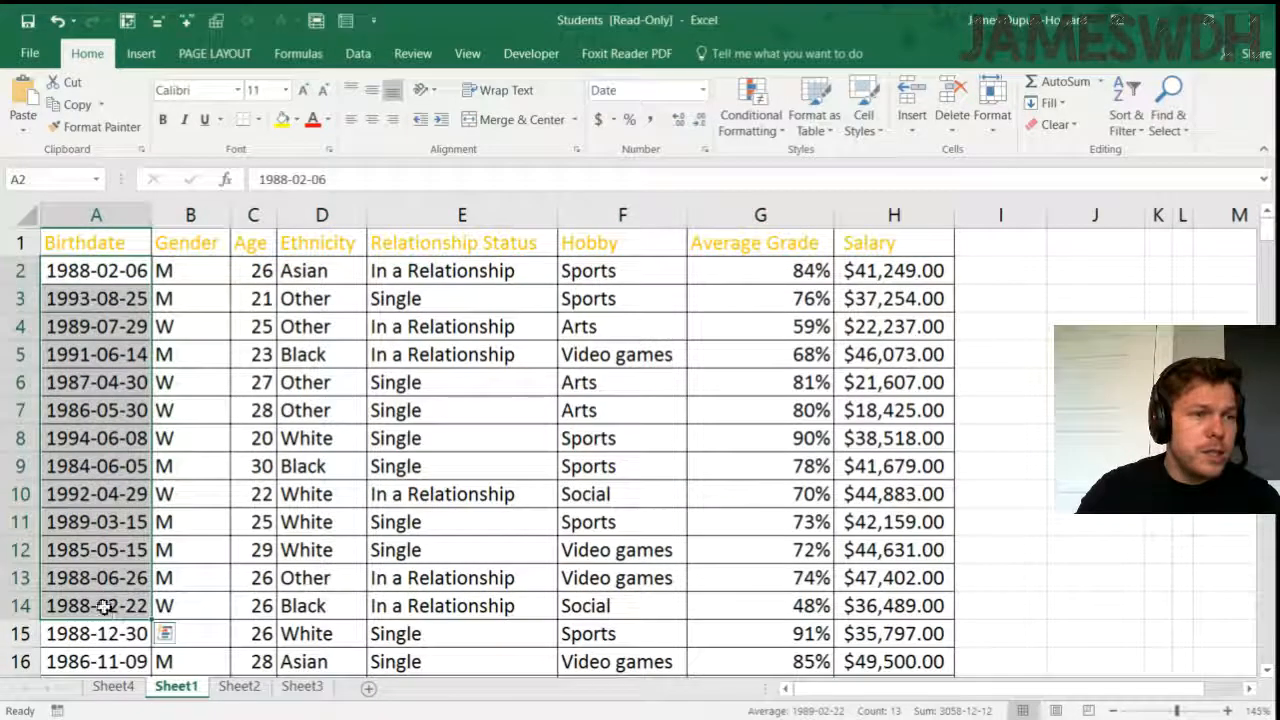
{"action": "left_click", "coordinate": [201, 240]}
{"action": "left_click_drag", "start_coordinate": [200, 269], "coordinate": [200, 521]}
{"action": "left_click", "coordinate": [33, 270]}
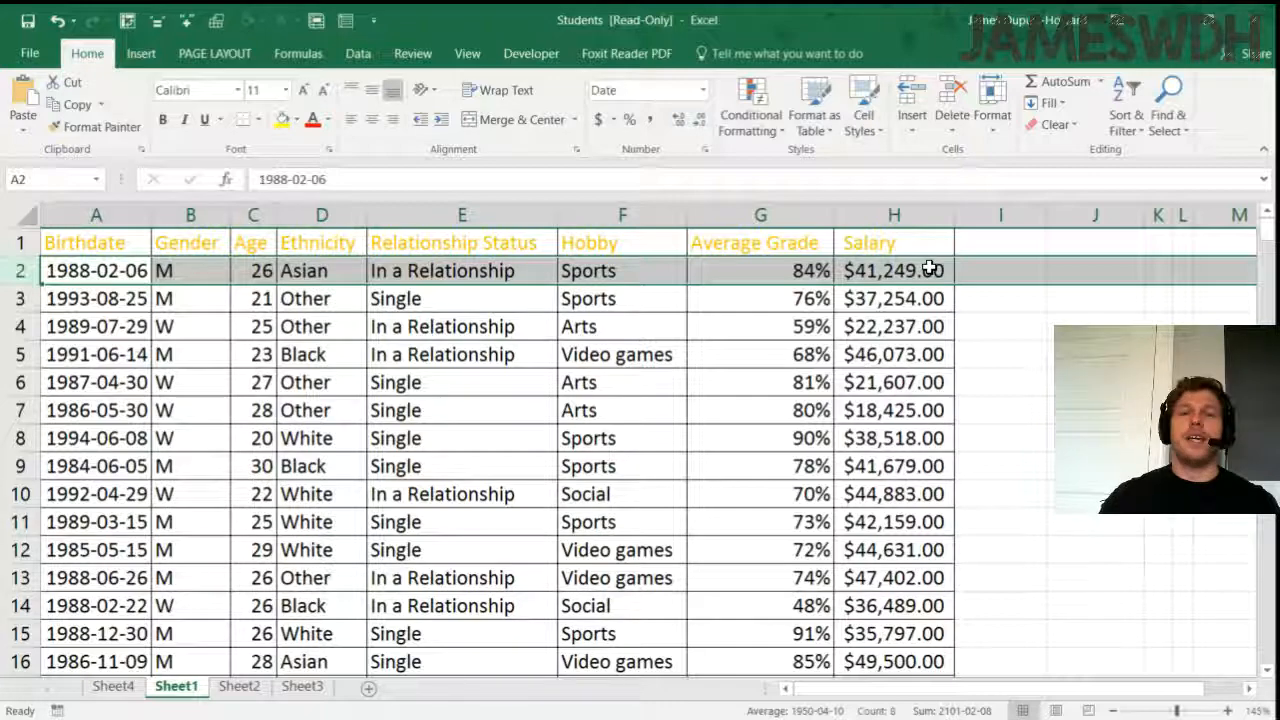
Step: Convert the student data range A1:H301 into a table with headers
{"action": "left_click", "coordinate": [504, 303]}
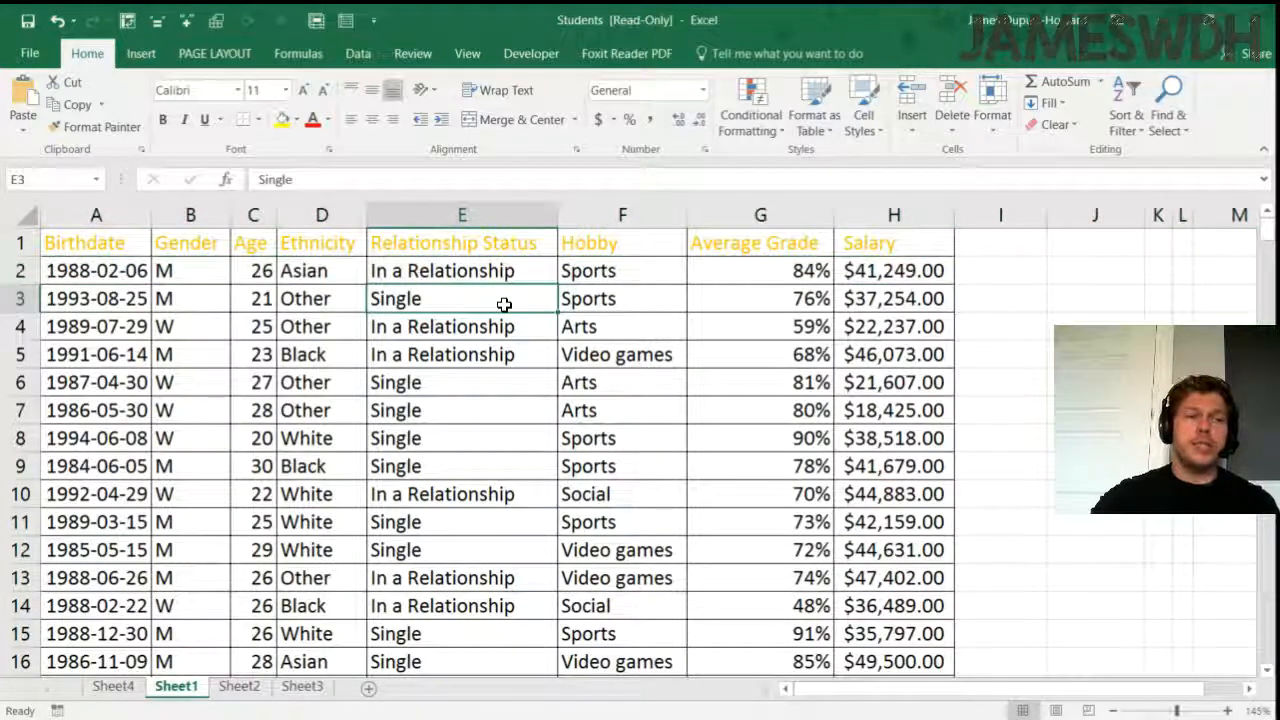
{"action": "left_click", "coordinate": [491, 260]}
{"action": "left_click", "coordinate": [484, 340]}
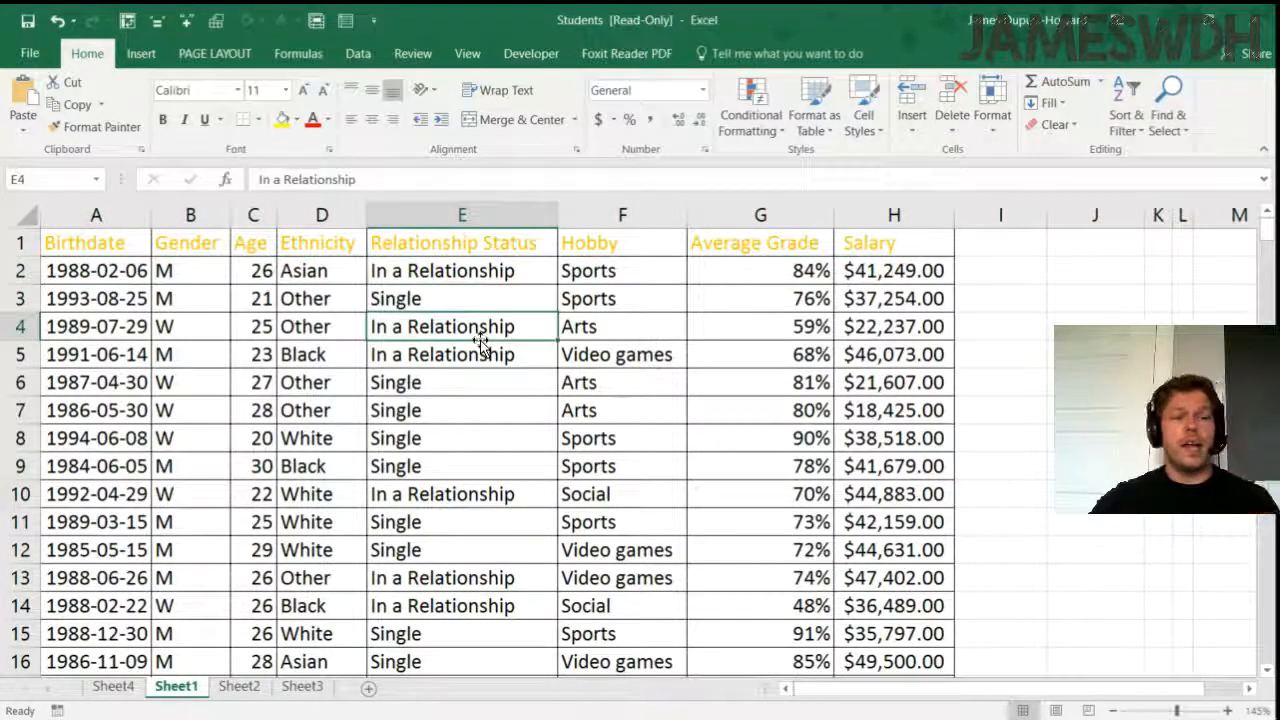
{"action": "key", "text": "ctrl+t"}
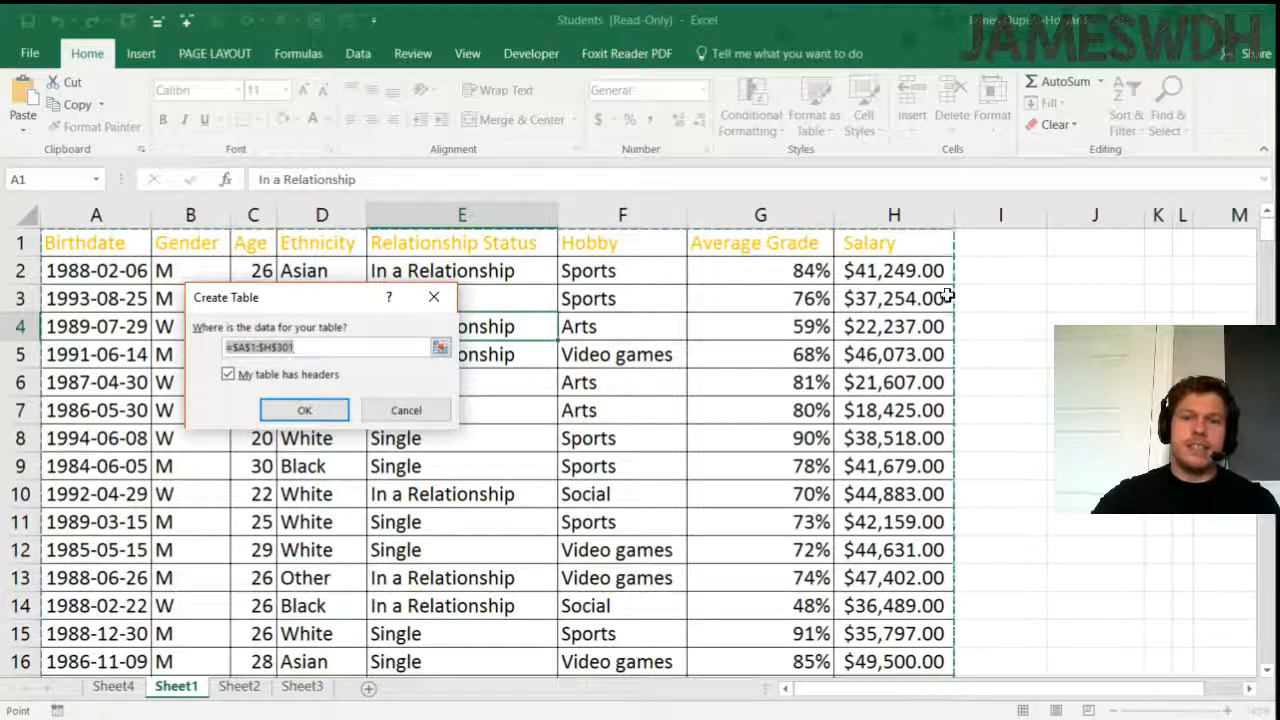
{"action": "left_click", "coordinate": [304, 411]}
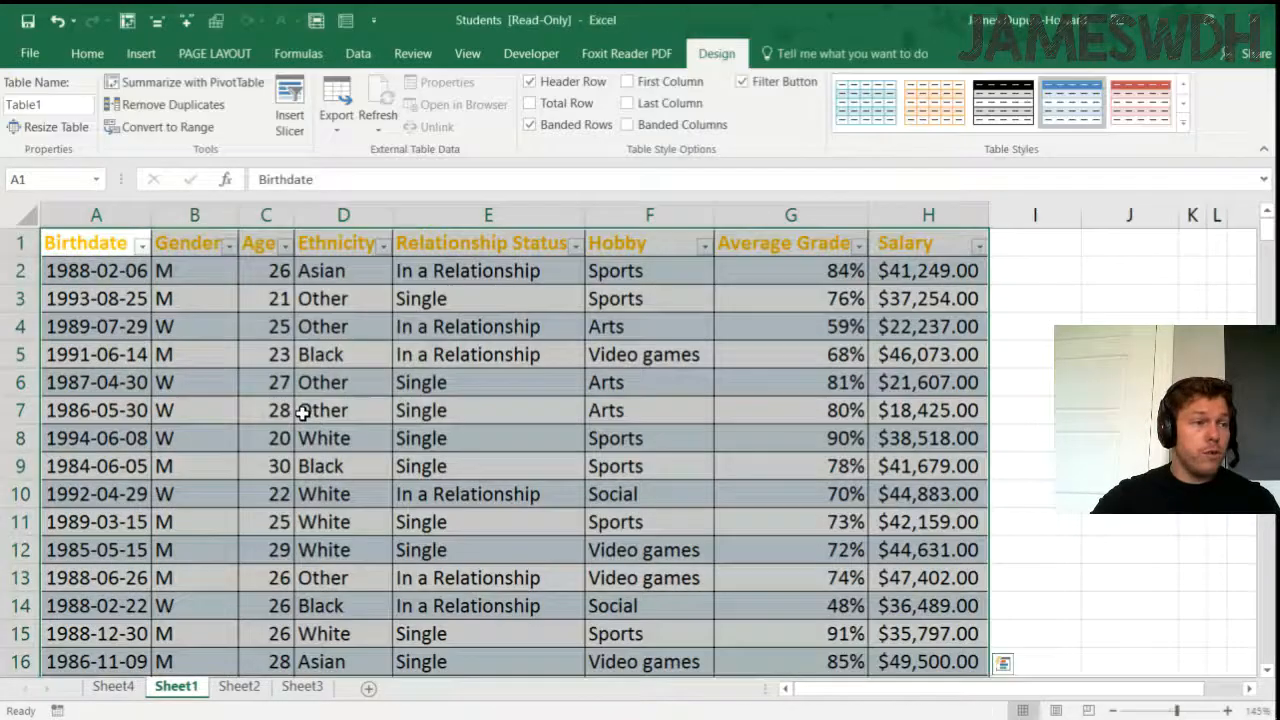
{"action": "left_click", "coordinate": [138, 58]}
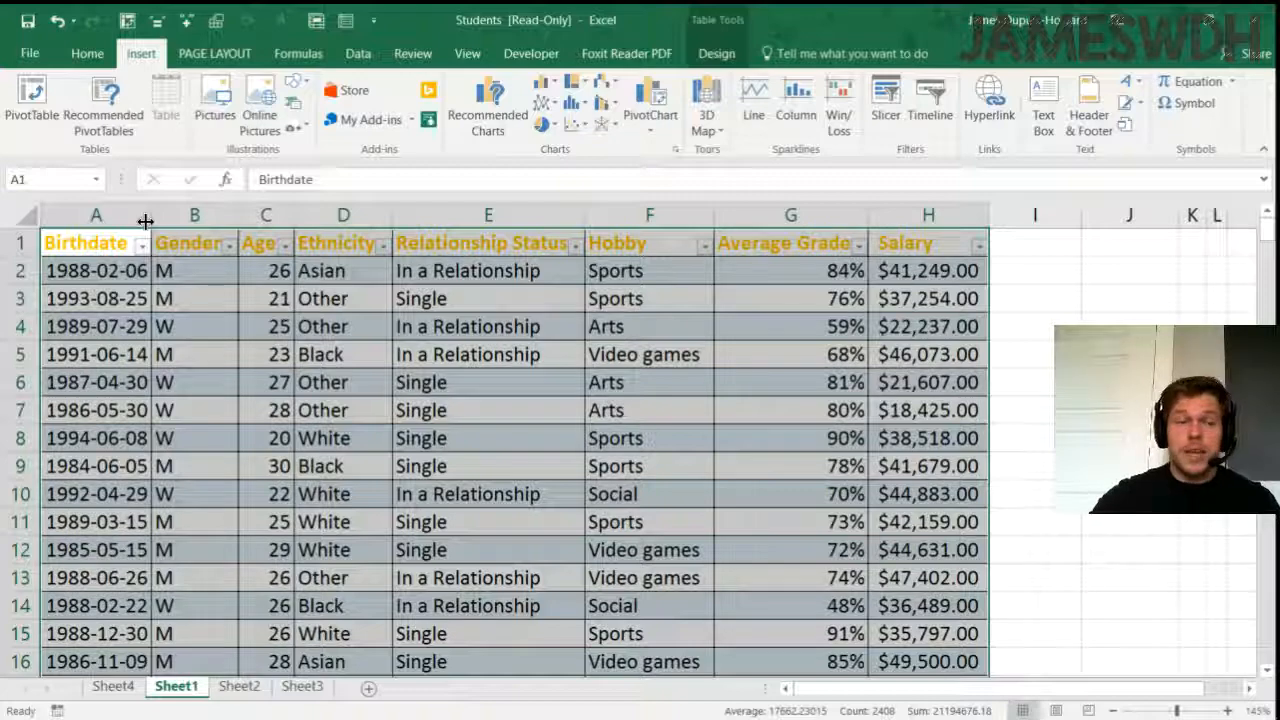
{"action": "left_click", "coordinate": [146, 271]}
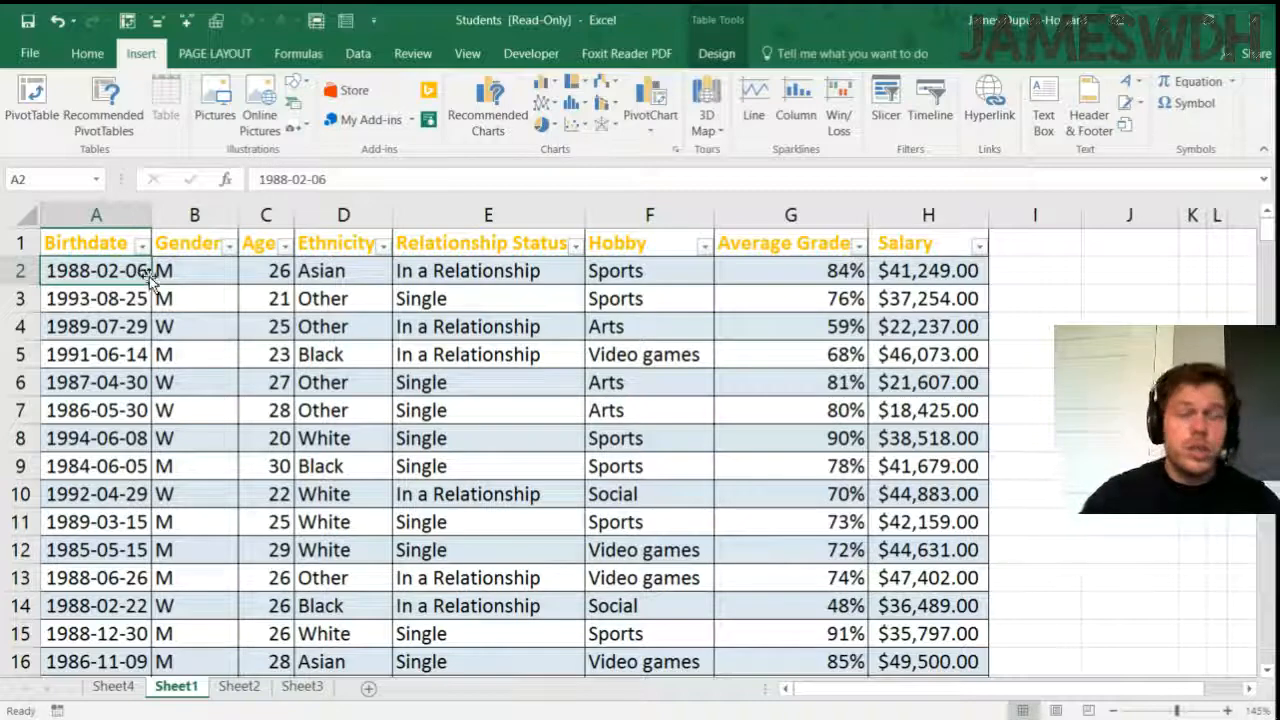
{"action": "left_click_drag", "start_coordinate": [114, 291], "coordinate": [906, 270]}
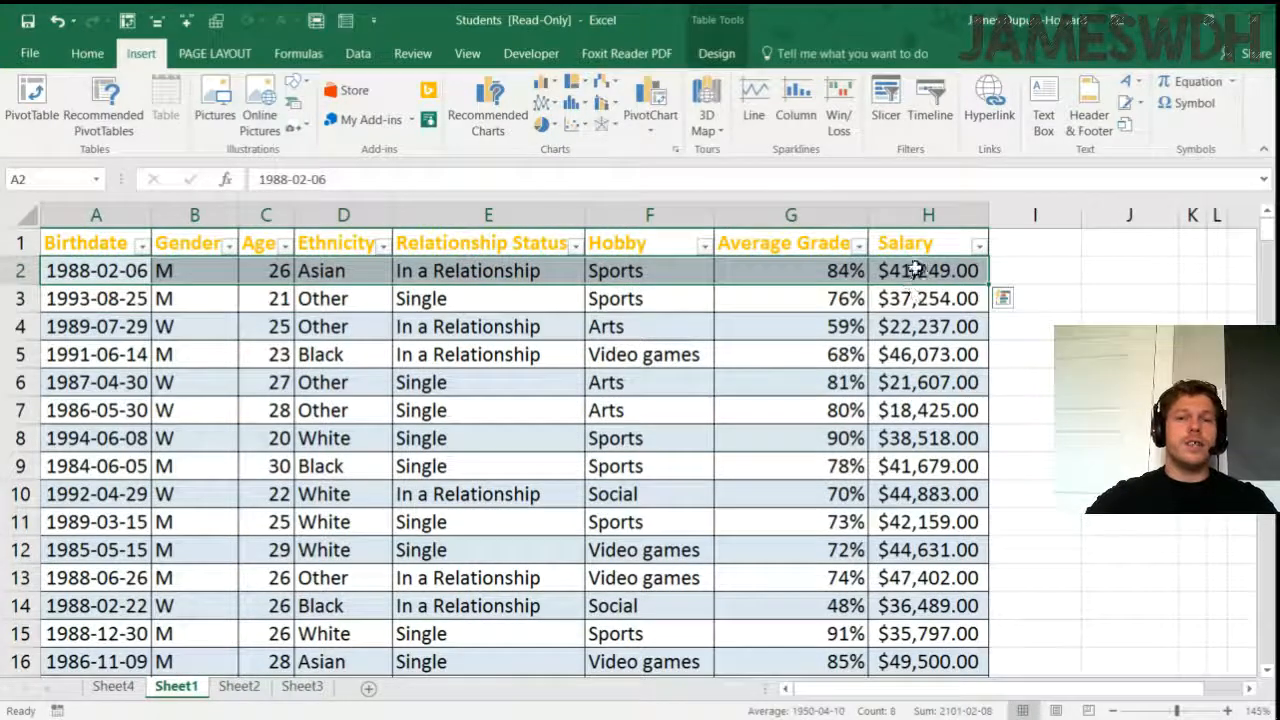
{"action": "left_click", "coordinate": [905, 270]}
{"action": "key", "text": "Return"}
Step: Apply the black-and-grey banded style from the Dark table styles to the student table
{"action": "left_click", "coordinate": [905, 270]}
{"action": "left_click", "coordinate": [716, 53]}
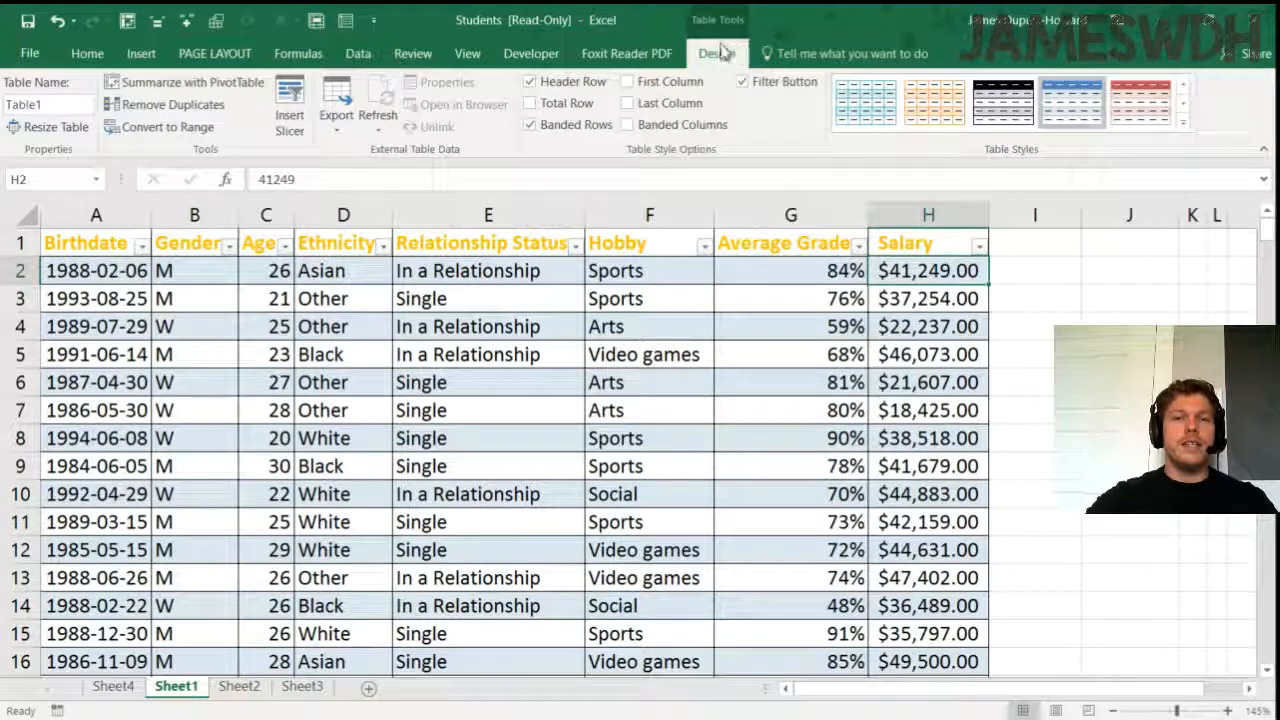
{"action": "left_click", "coordinate": [1183, 121]}
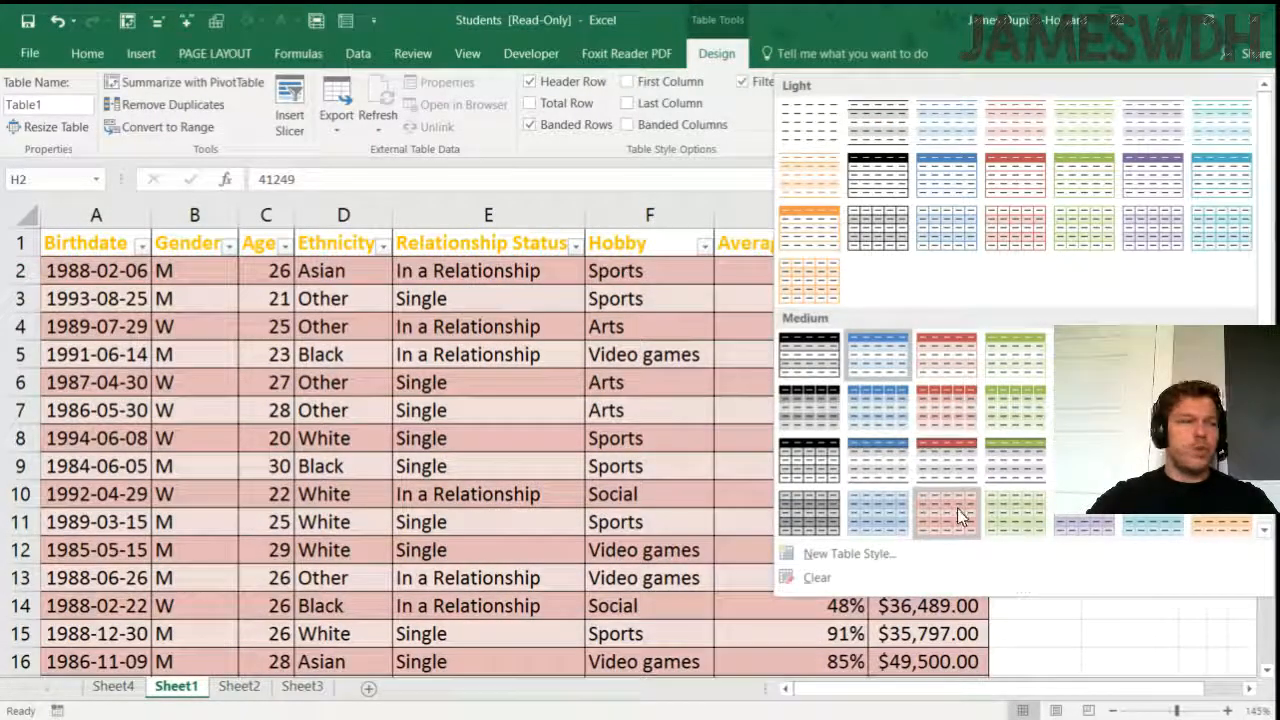
{"action": "scroll", "coordinate": [920, 462], "scroll_direction": "down", "scroll_amount": 2}
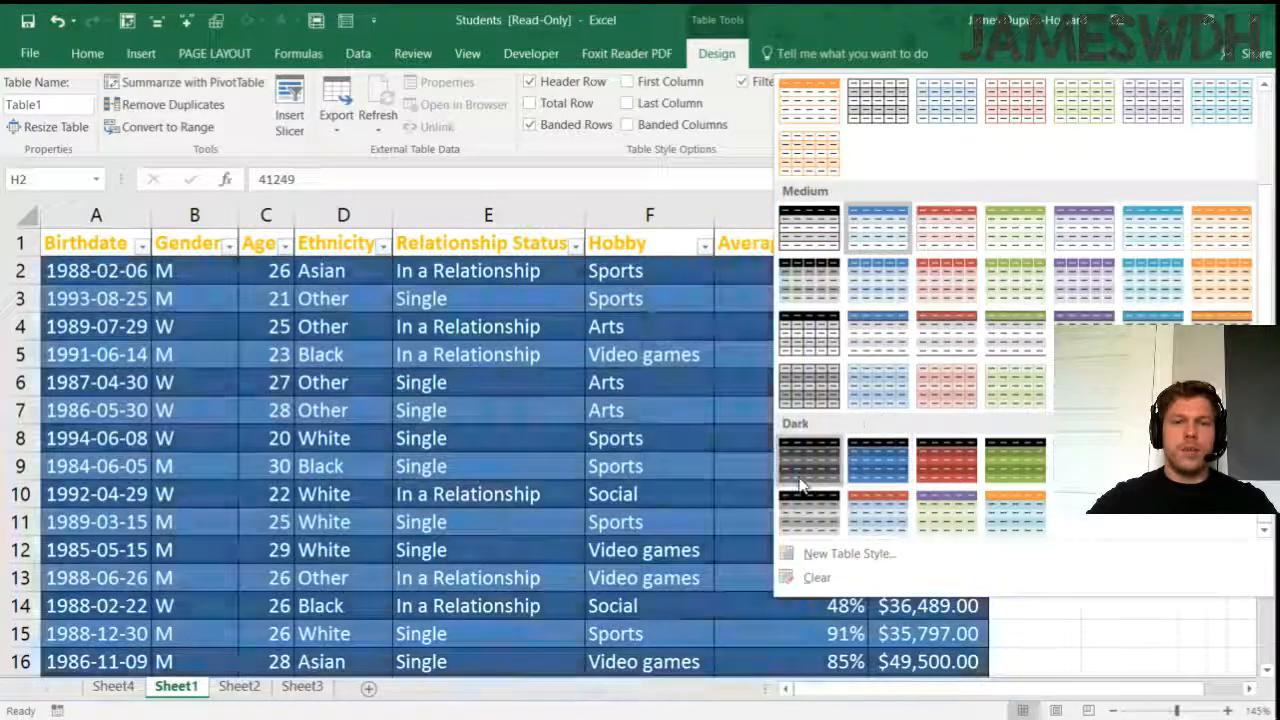
{"action": "left_click", "coordinate": [785, 461]}
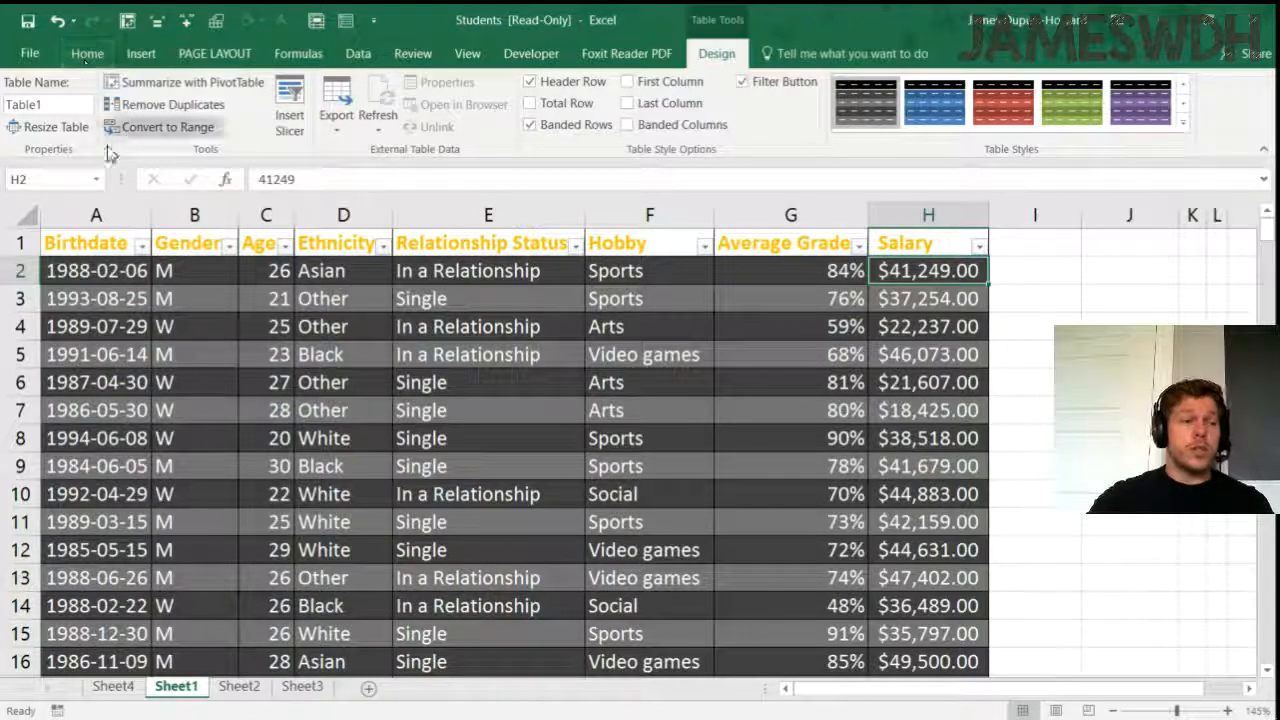
Step: Clear the formats of the table's header cells A1:H1, from Birthdate to Salary
{"action": "left_click", "coordinate": [87, 53]}
{"action": "left_click", "coordinate": [1055, 124]}
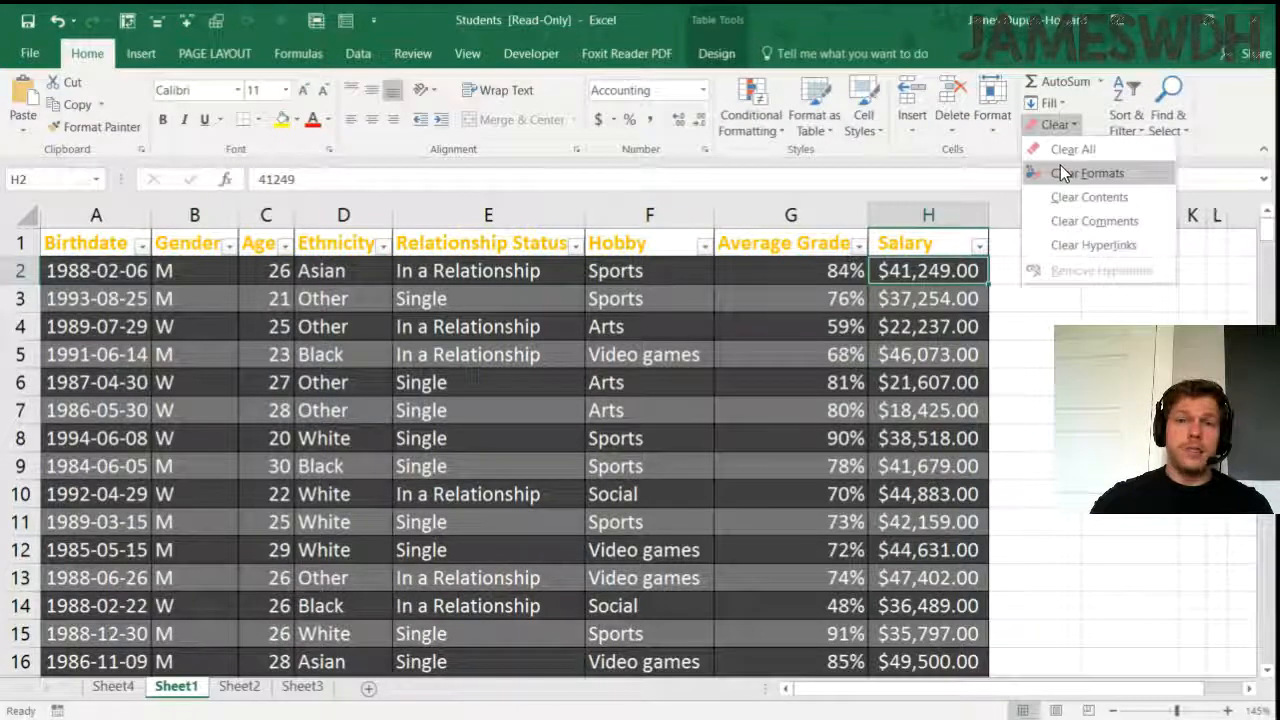
{"action": "left_click", "coordinate": [232, 240]}
{"action": "left_click_drag", "start_coordinate": [78, 243], "coordinate": [935, 245]}
{"action": "left_click", "coordinate": [1060, 130]}
{"action": "left_click", "coordinate": [1069, 173]}
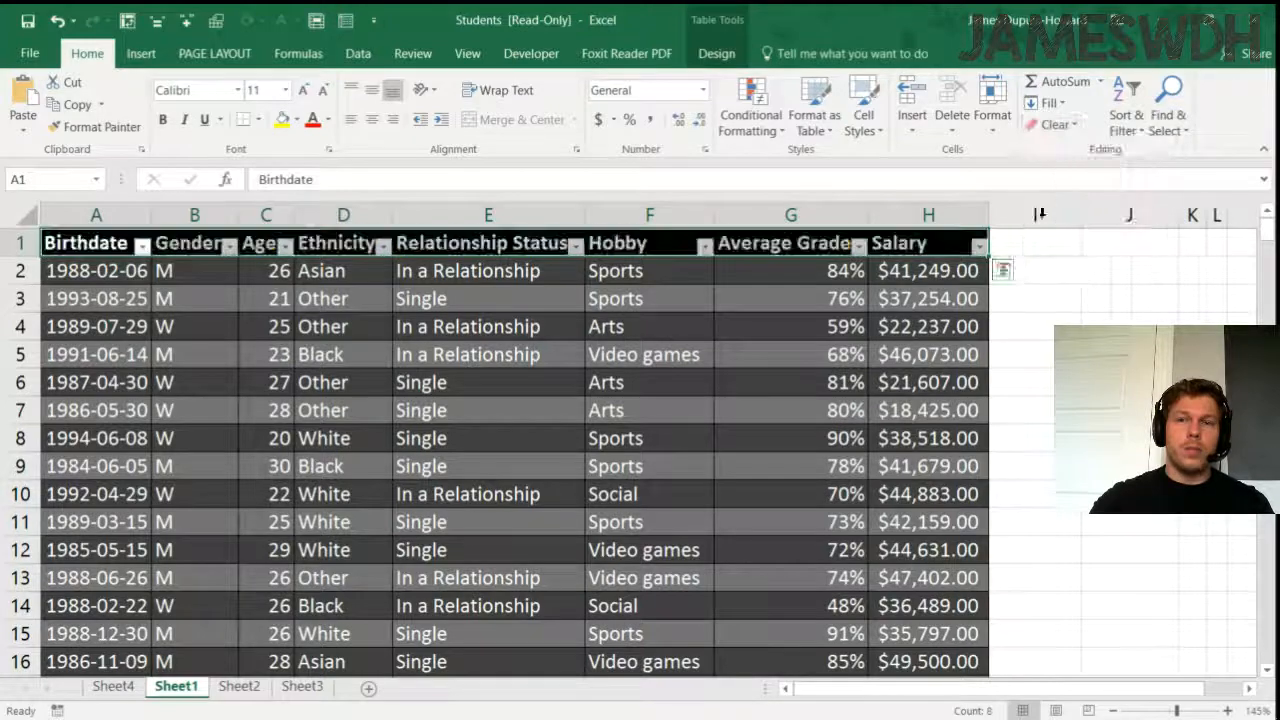
{"action": "left_click", "coordinate": [790, 410]}
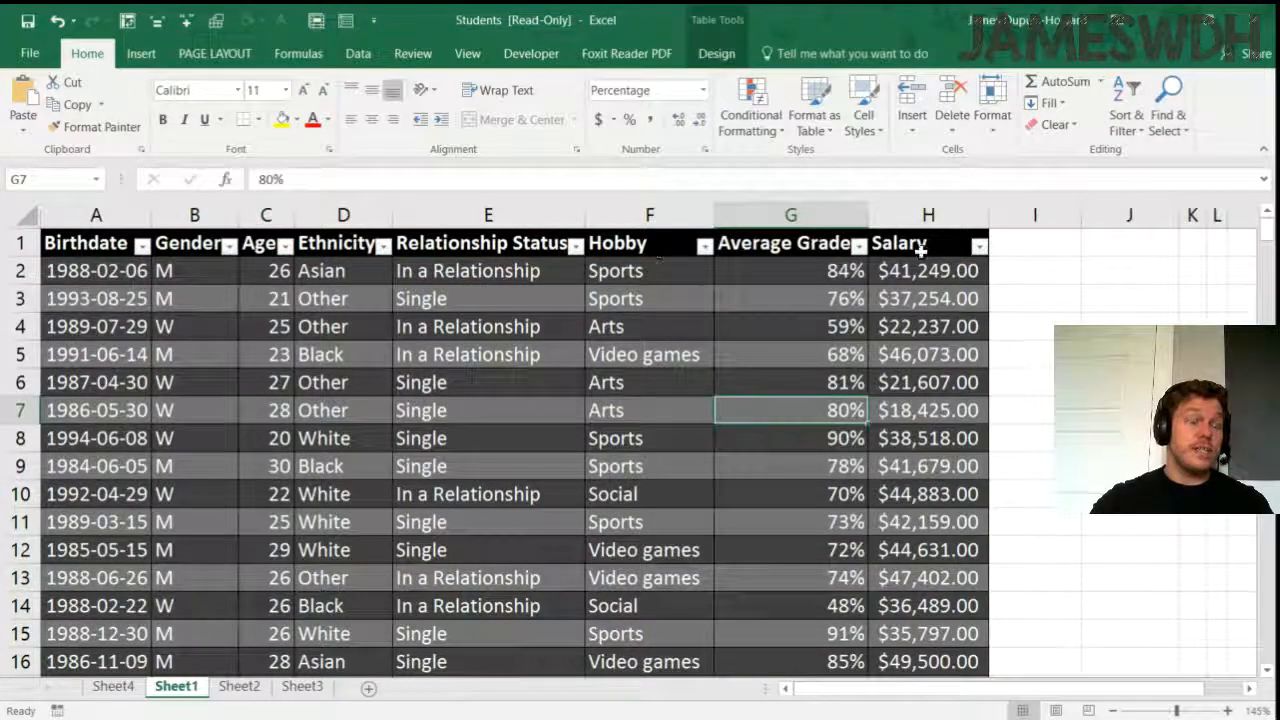
Step: Undo the format clearing on the header row
{"action": "key", "text": "ctrl+z"}
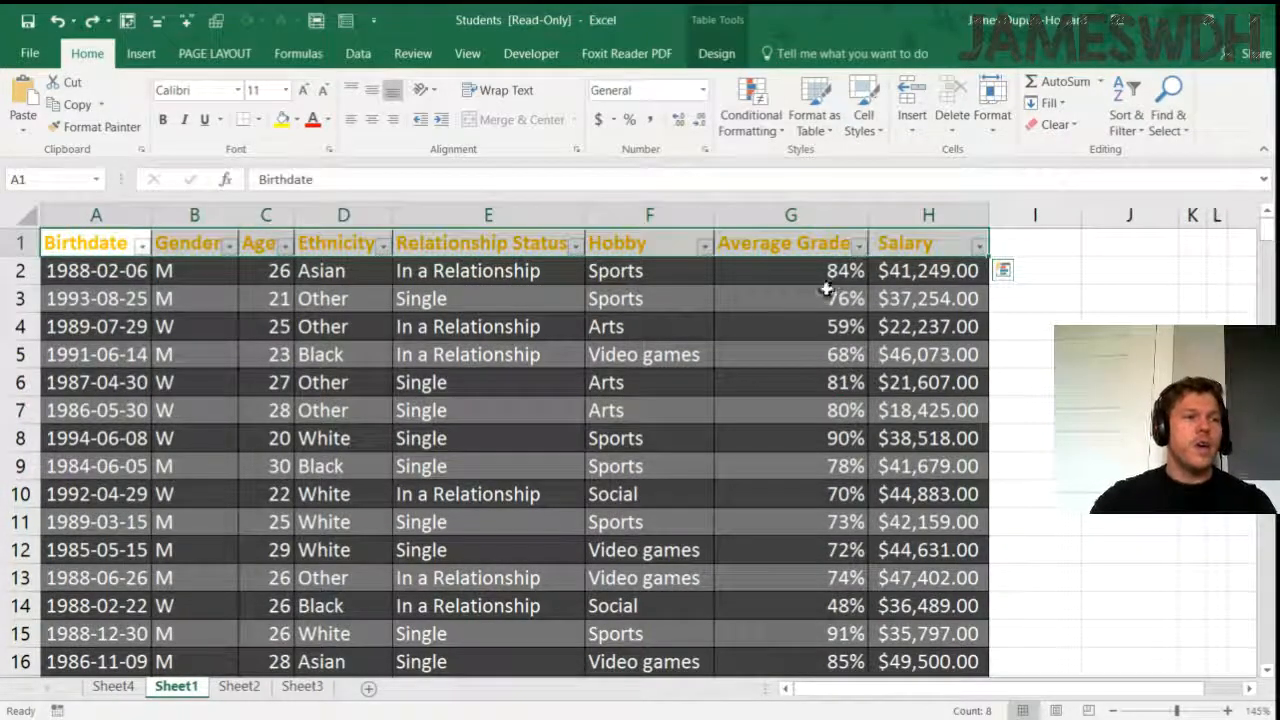
{"action": "left_click", "coordinate": [805, 277]}
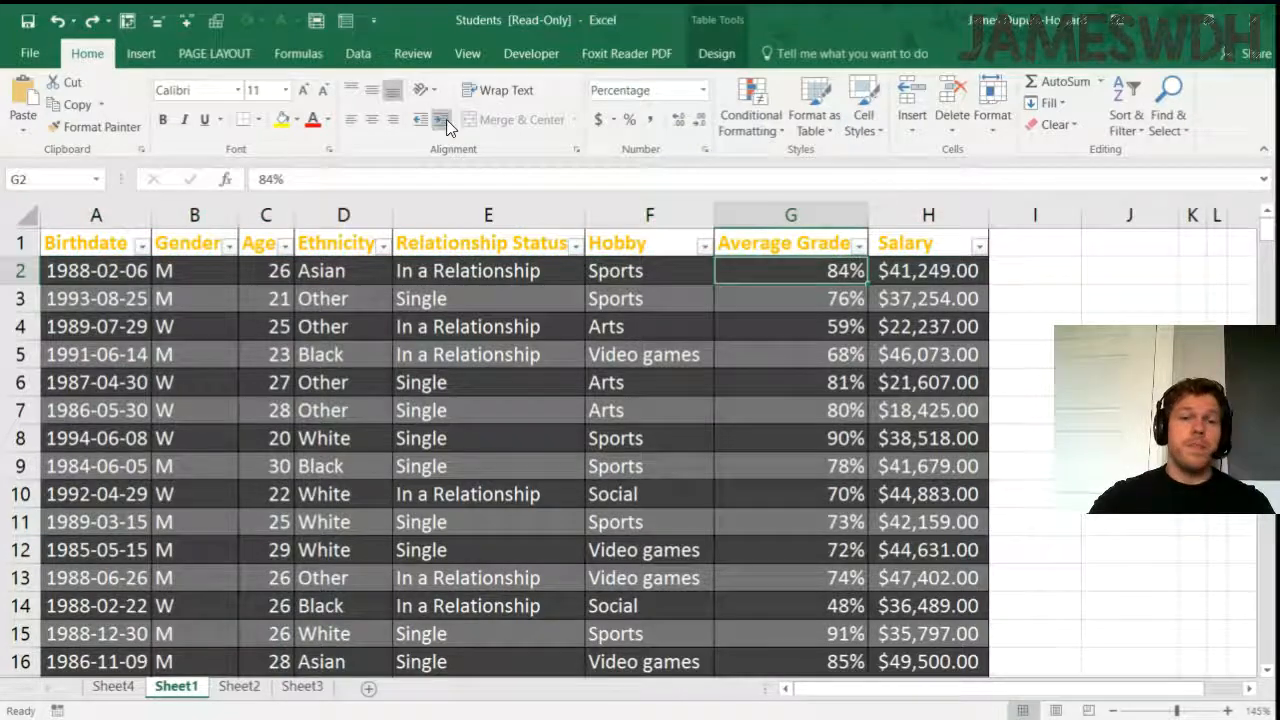
Step: Inspect the sort and filter options of the Birthdate, Gender, Age, Ethnicity and Relationship Status columns
{"action": "left_click", "coordinate": [143, 248]}
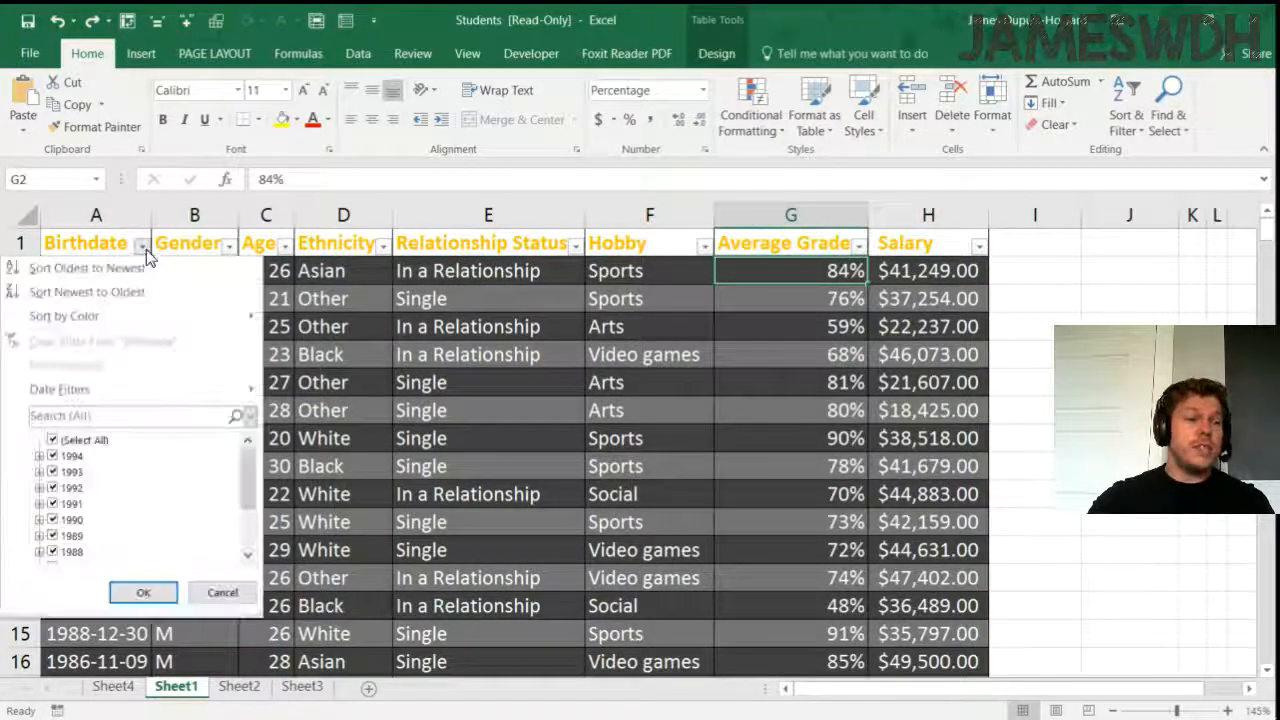
{"action": "left_click", "coordinate": [226, 247]}
{"action": "left_click", "coordinate": [229, 246]}
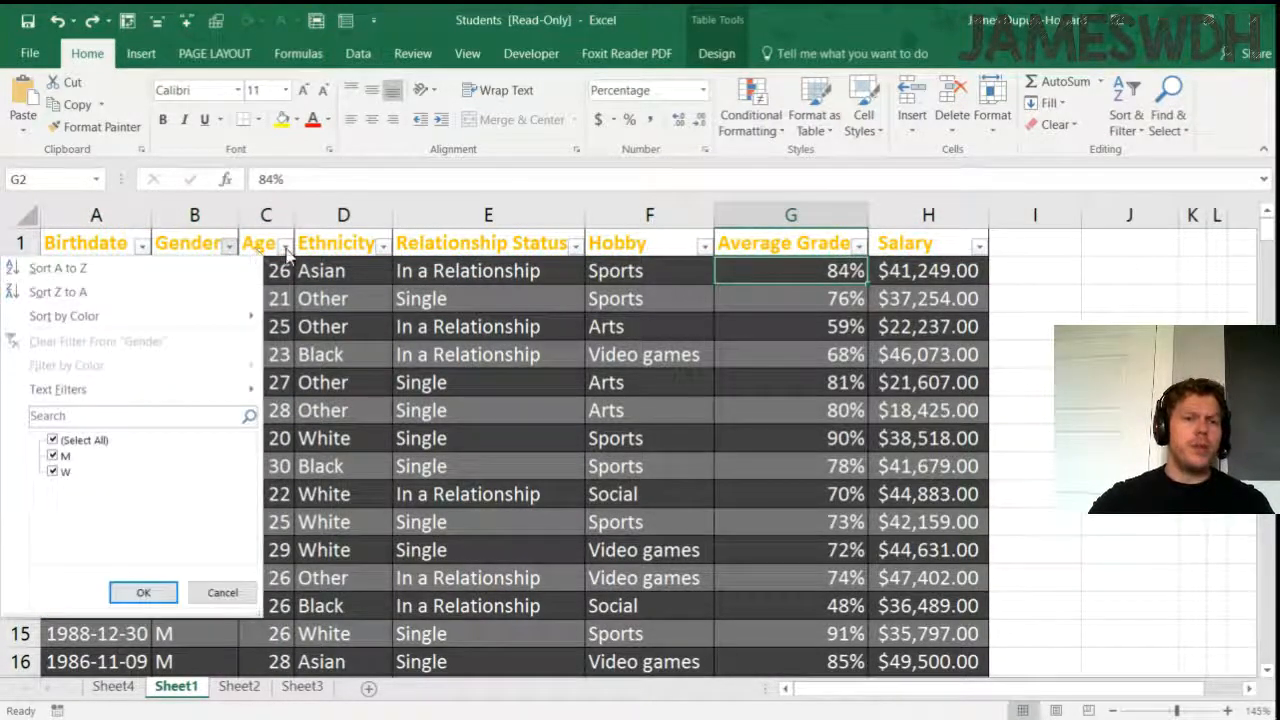
{"action": "left_click", "coordinate": [286, 247]}
{"action": "left_click", "coordinate": [286, 247]}
{"action": "left_click", "coordinate": [381, 247]}
{"action": "left_click", "coordinate": [382, 247]}
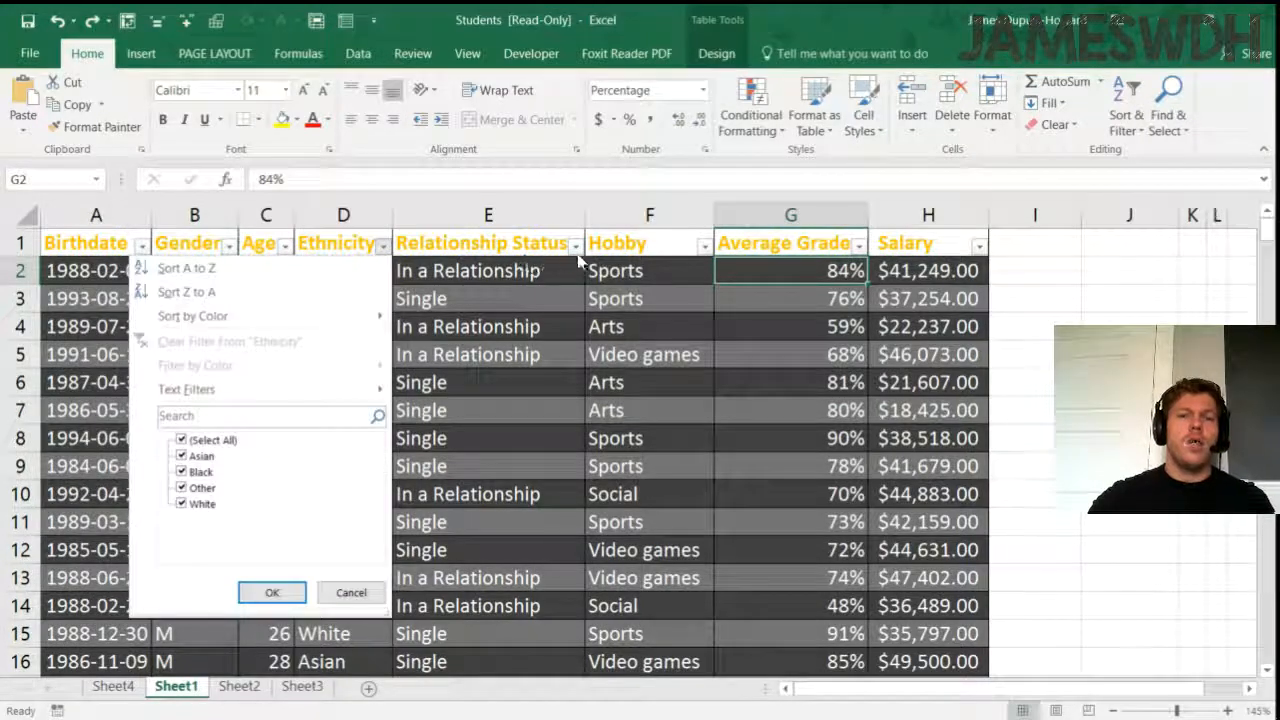
{"action": "left_click", "coordinate": [576, 247]}
{"action": "left_click", "coordinate": [576, 247]}
{"action": "left_click", "coordinate": [577, 250]}
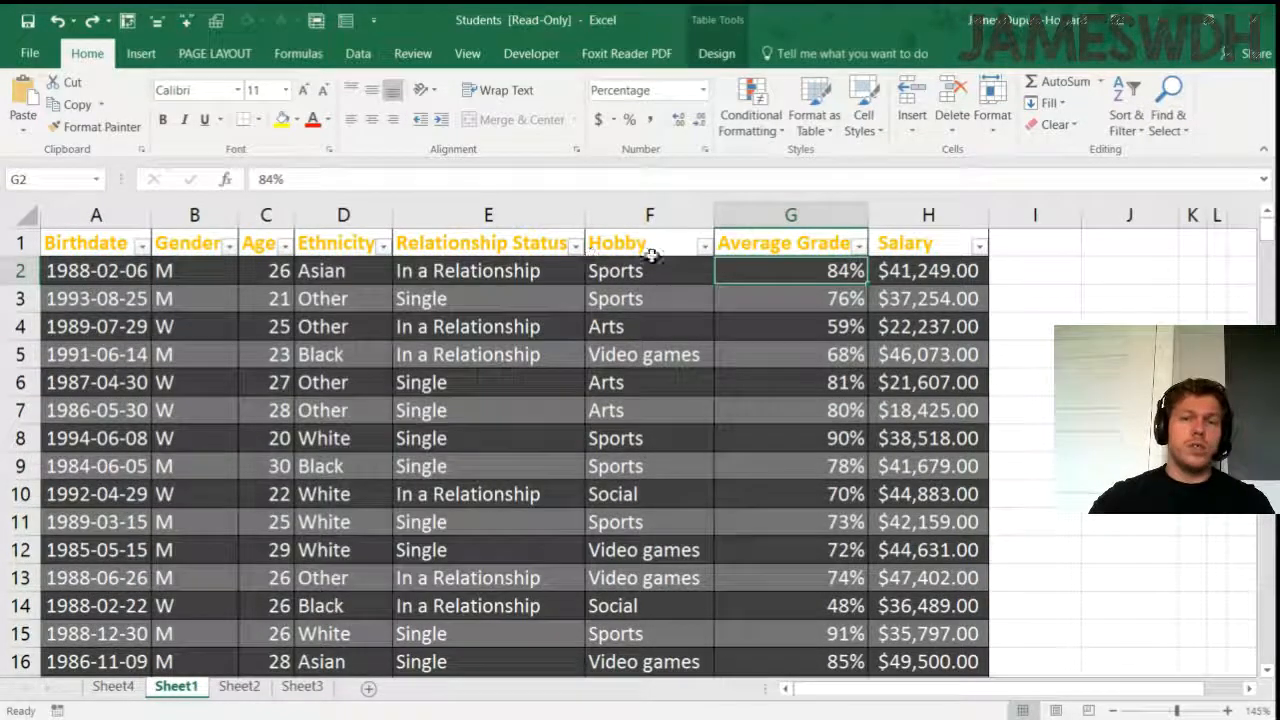
Step: Sort the table by Average Grade from largest to smallest, and after that by Salary from largest to smallest
{"action": "left_click", "coordinate": [857, 252]}
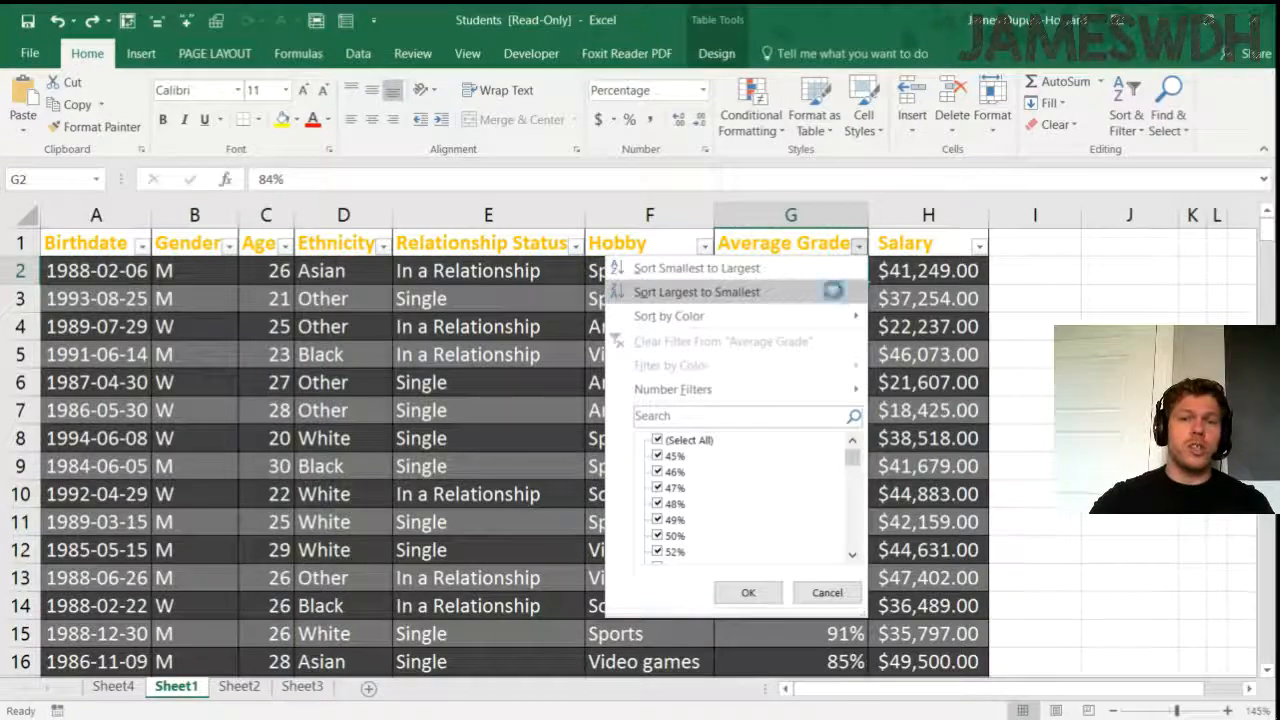
{"action": "left_click", "coordinate": [836, 289]}
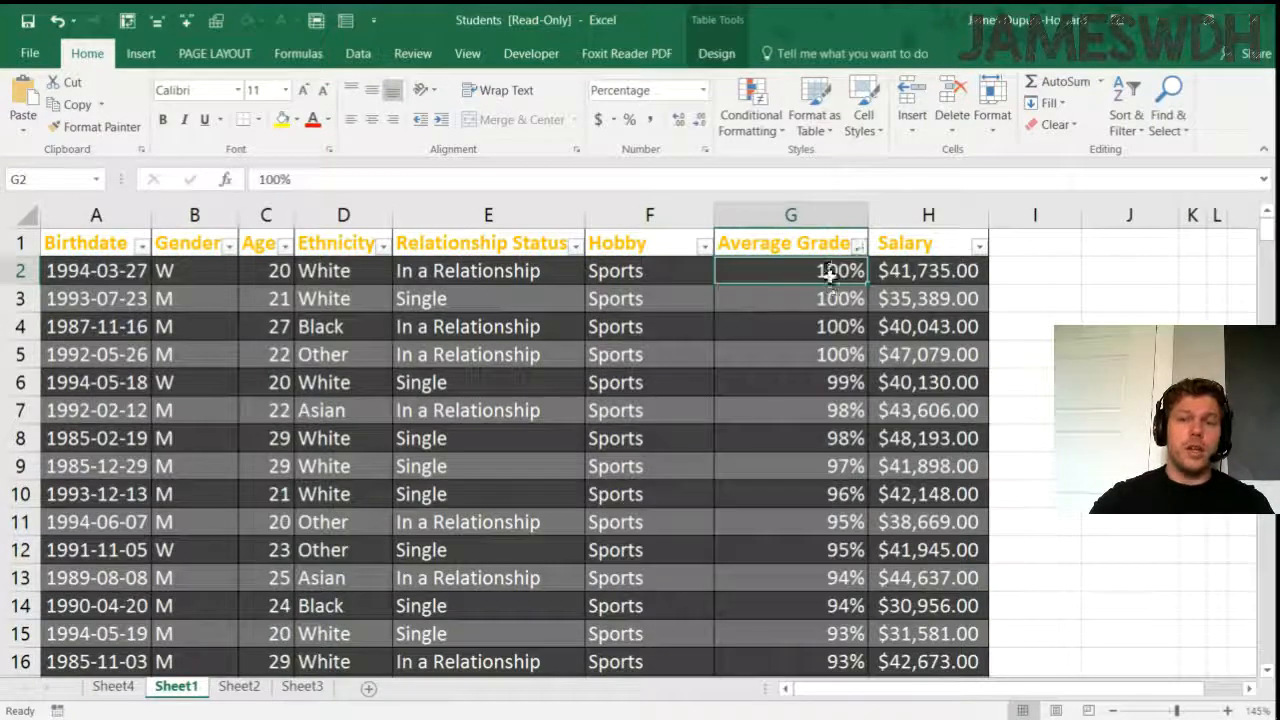
{"action": "left_click", "coordinate": [982, 248]}
{"action": "left_click", "coordinate": [946, 298]}
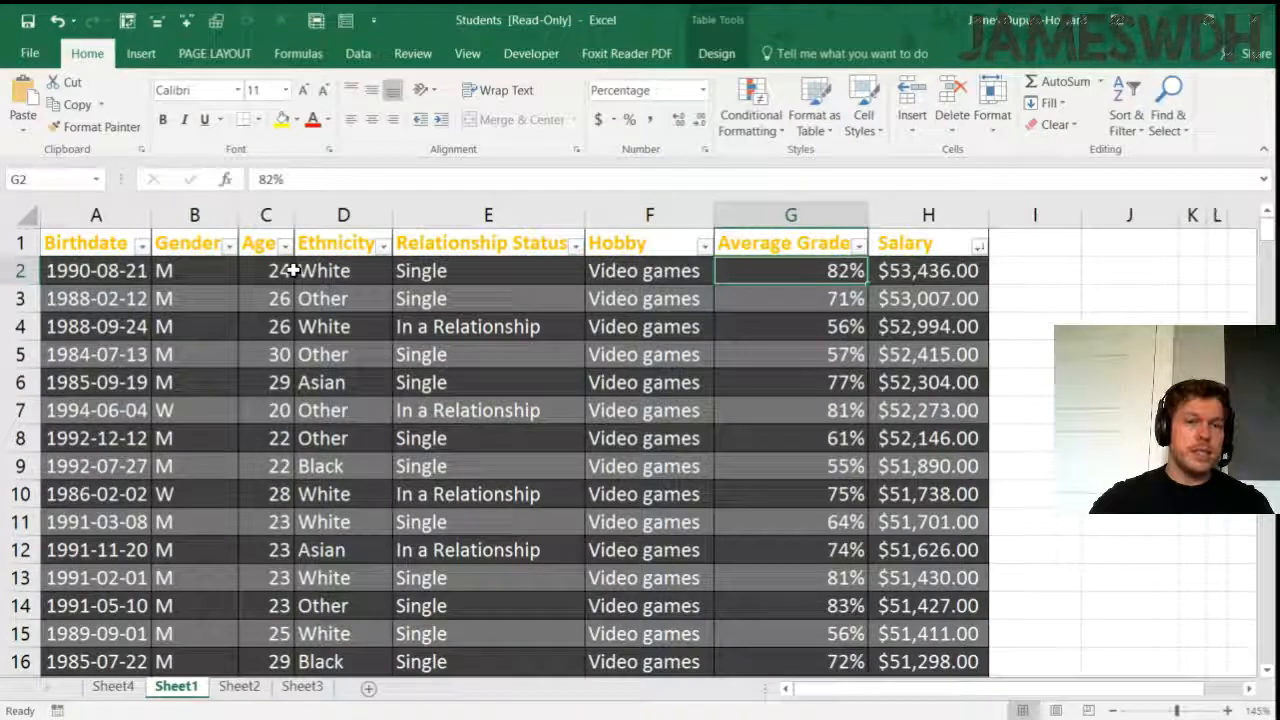
Step: Sort the table by Age from smallest to largest, and after that by Birthdate from oldest to newest
{"action": "left_click", "coordinate": [284, 246]}
{"action": "left_click", "coordinate": [100, 268]}
{"action": "left_click", "coordinate": [142, 246]}
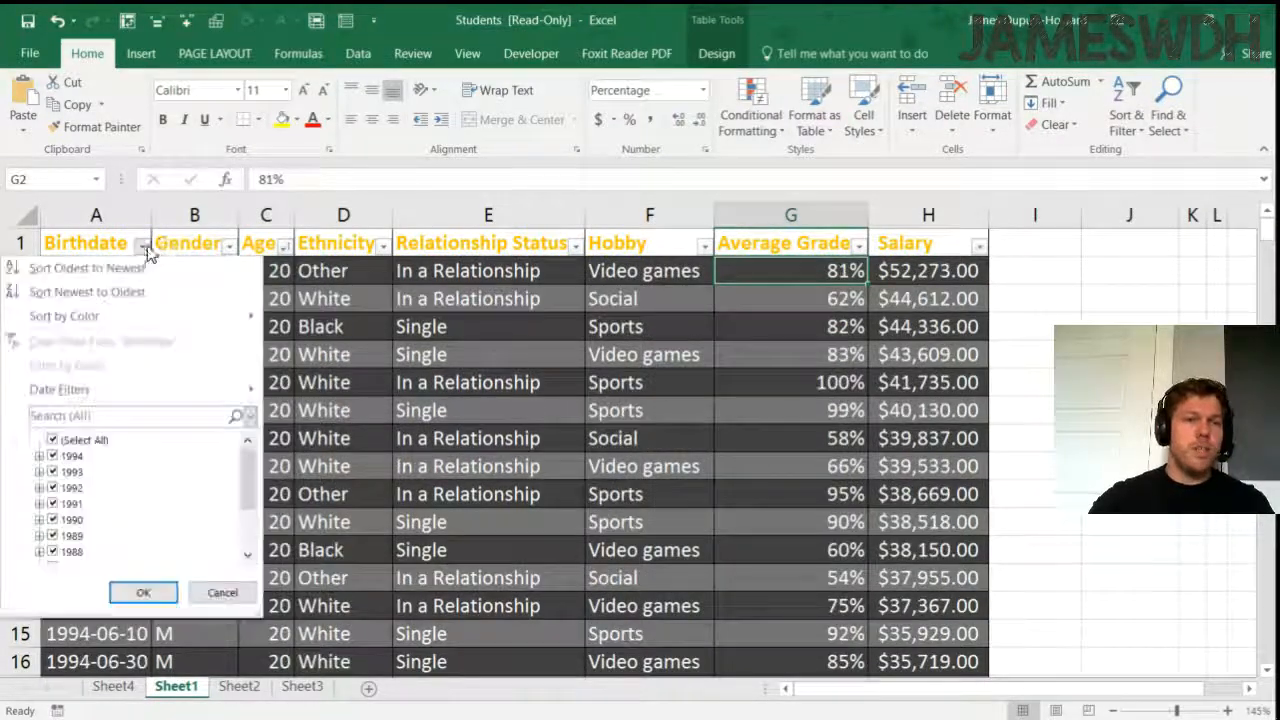
{"action": "left_click", "coordinate": [136, 268]}
{"action": "left_click", "coordinate": [143, 246]}
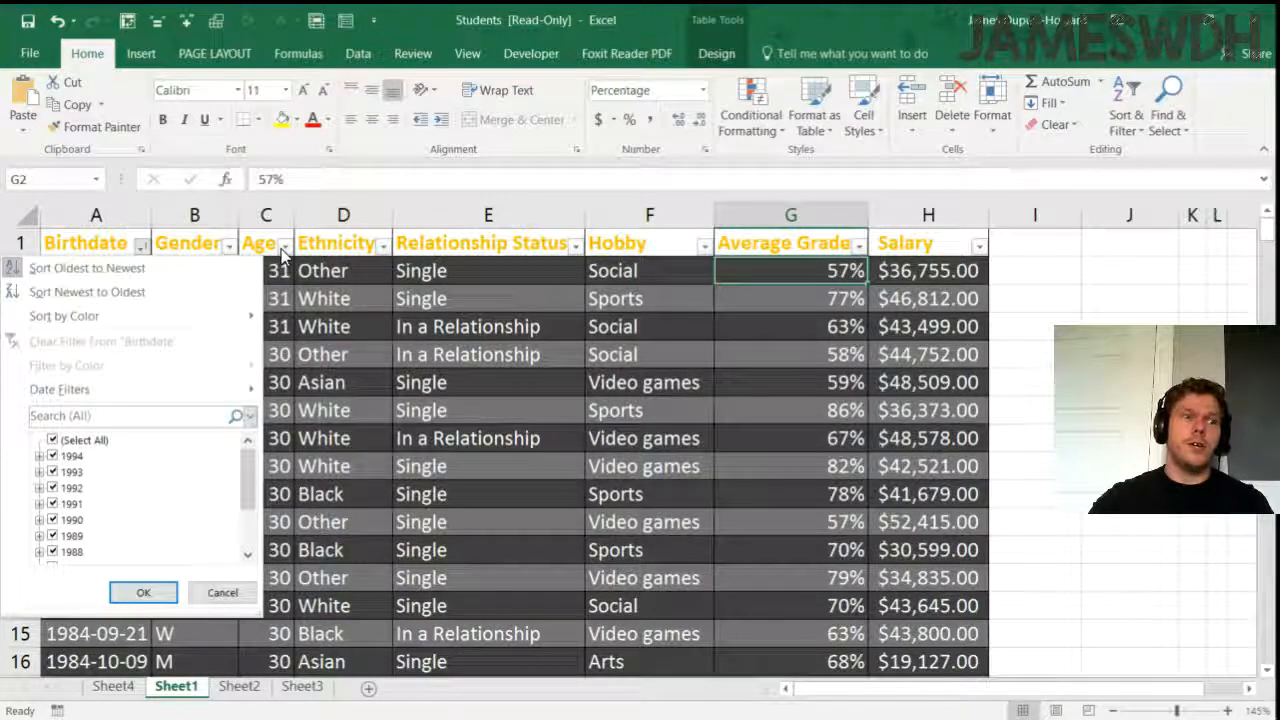
{"action": "left_click", "coordinate": [243, 594]}
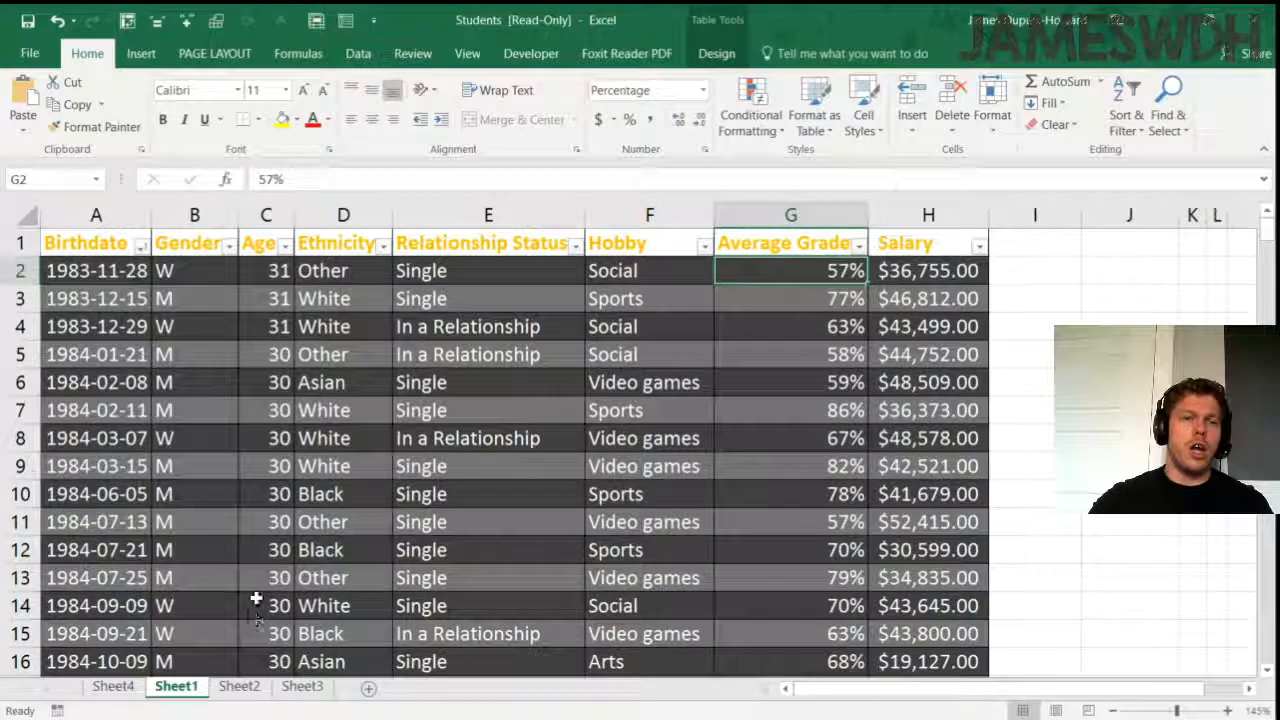
{"action": "left_click", "coordinate": [285, 245]}
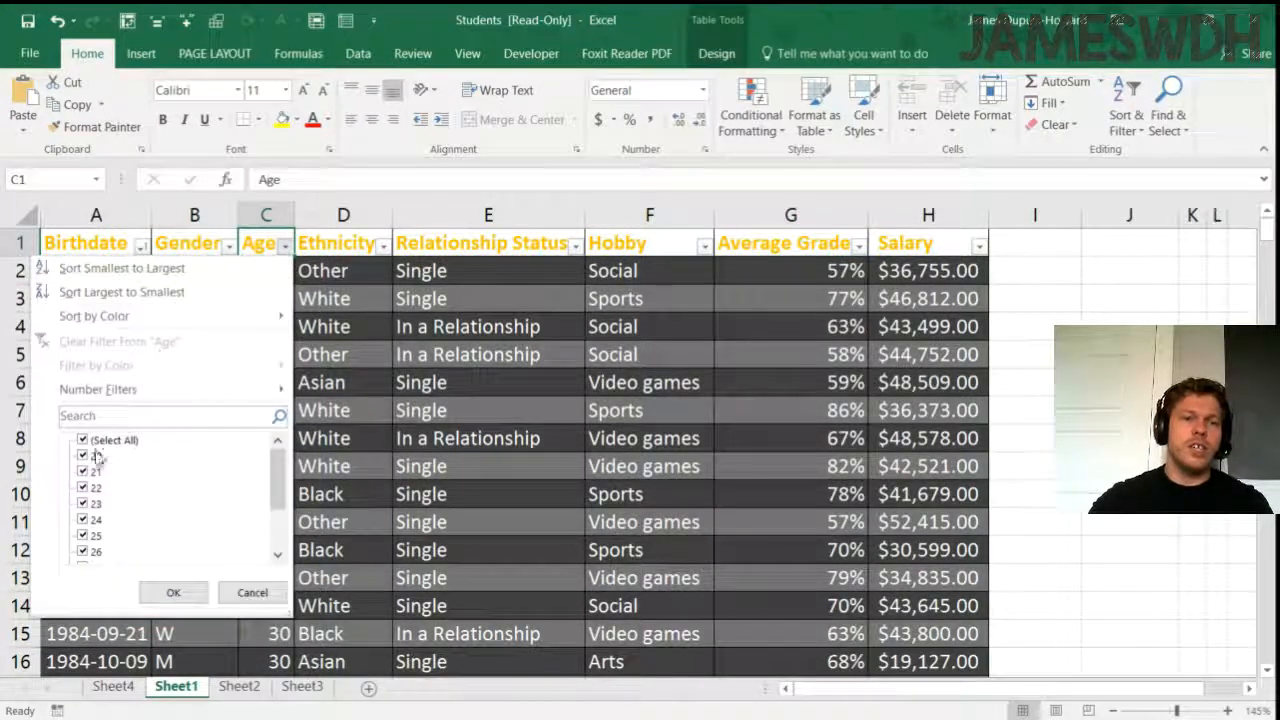
{"action": "left_click", "coordinate": [83, 440]}
{"action": "scroll", "coordinate": [98, 556], "scroll_direction": "down", "scroll_amount": 1}
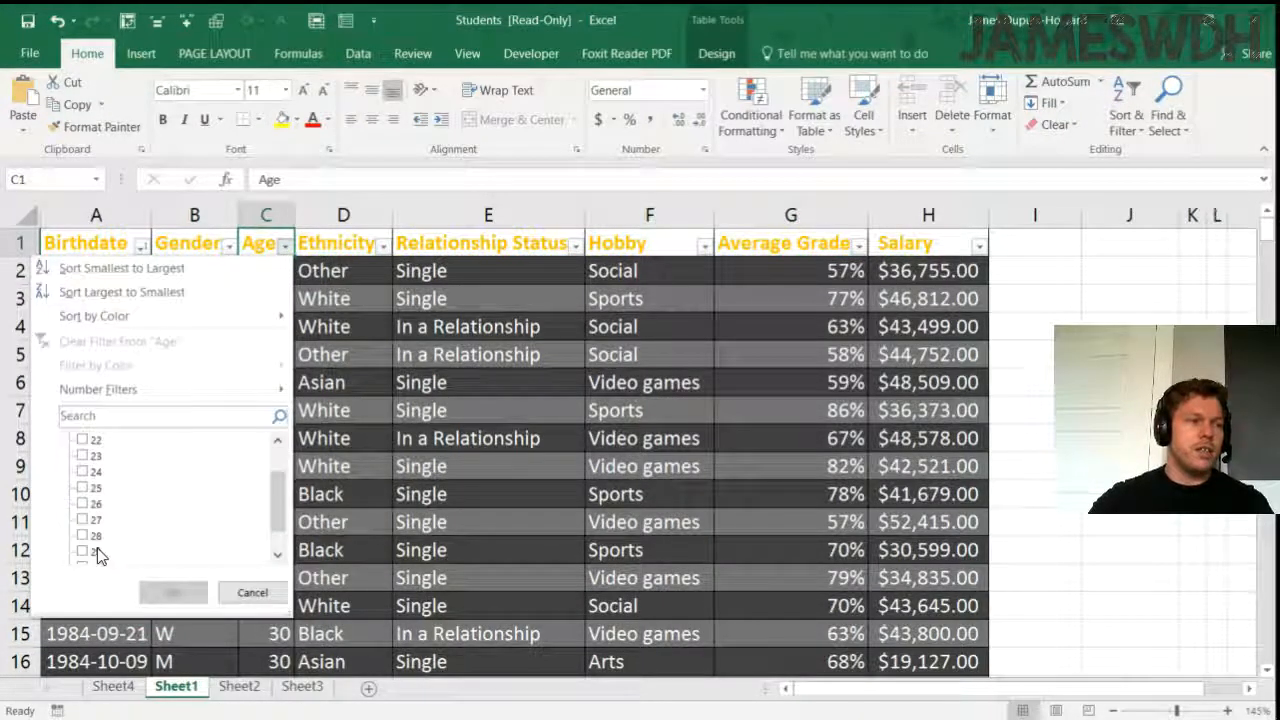
{"action": "left_click", "coordinate": [84, 519]}
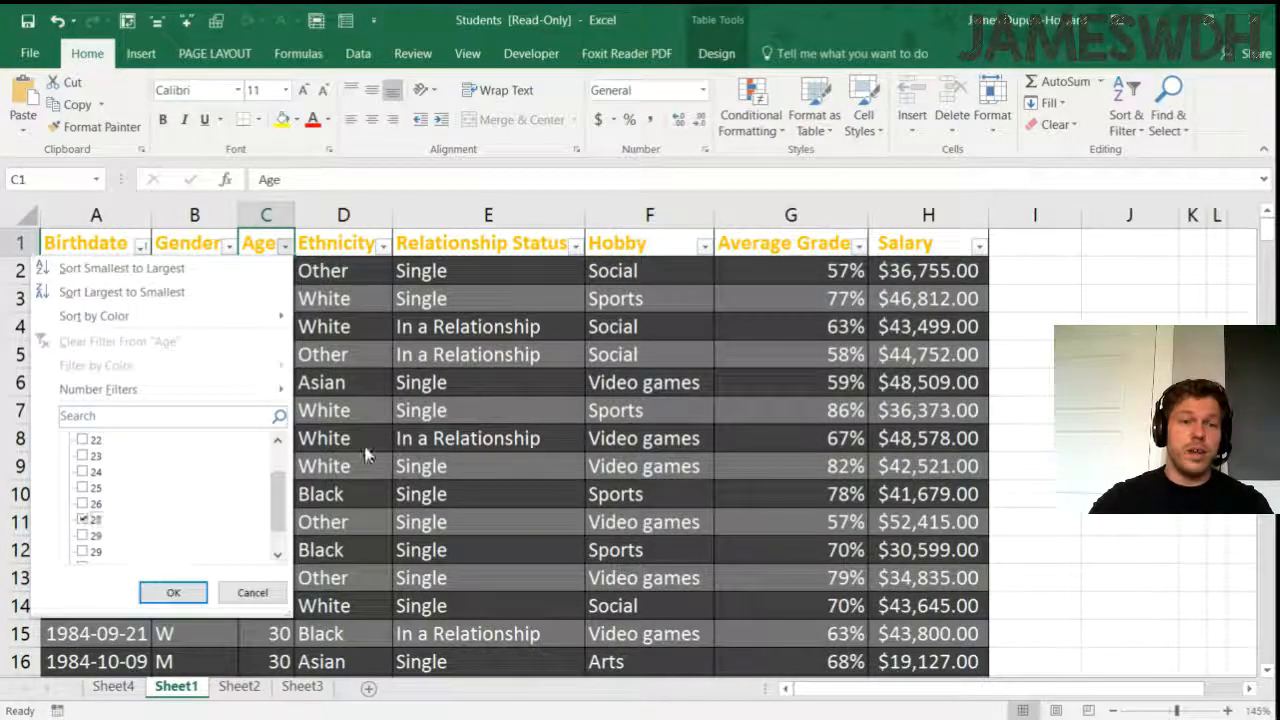
{"action": "left_click", "coordinate": [365, 455]}
Step: Filter the table by Age so that only the records with age 27 remain
{"action": "left_click", "coordinate": [285, 245]}
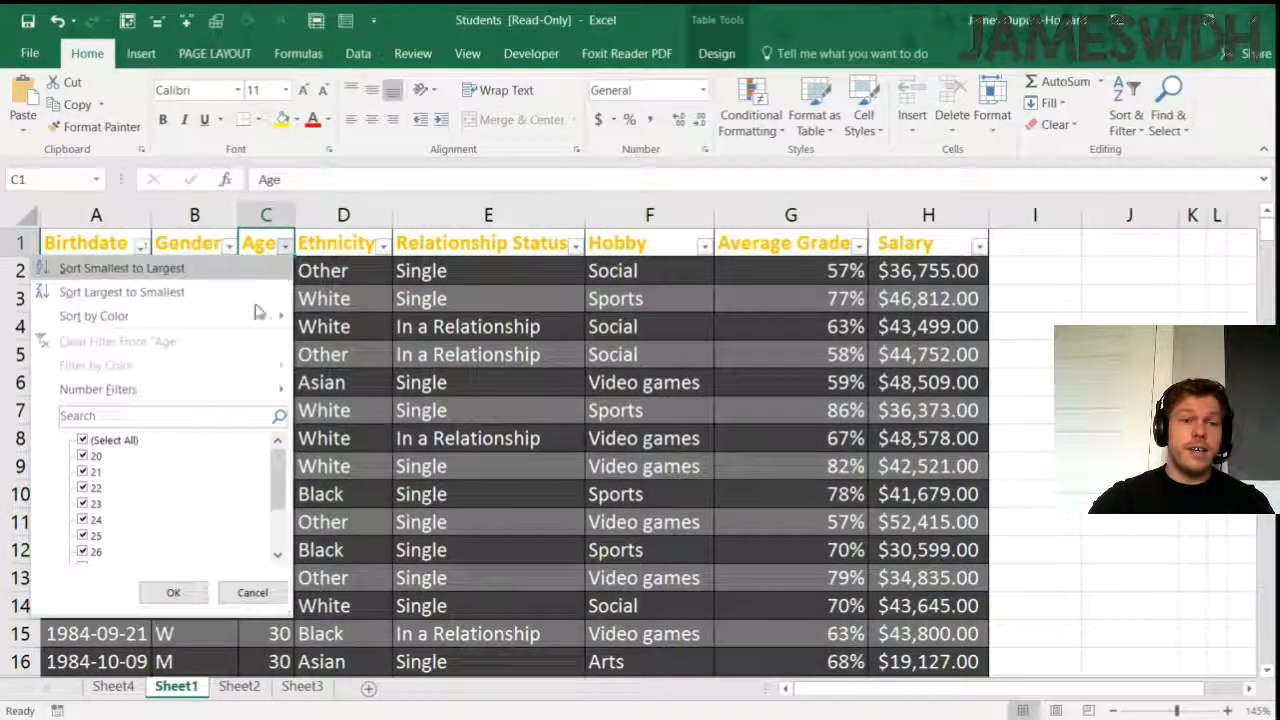
{"action": "left_click", "coordinate": [83, 440]}
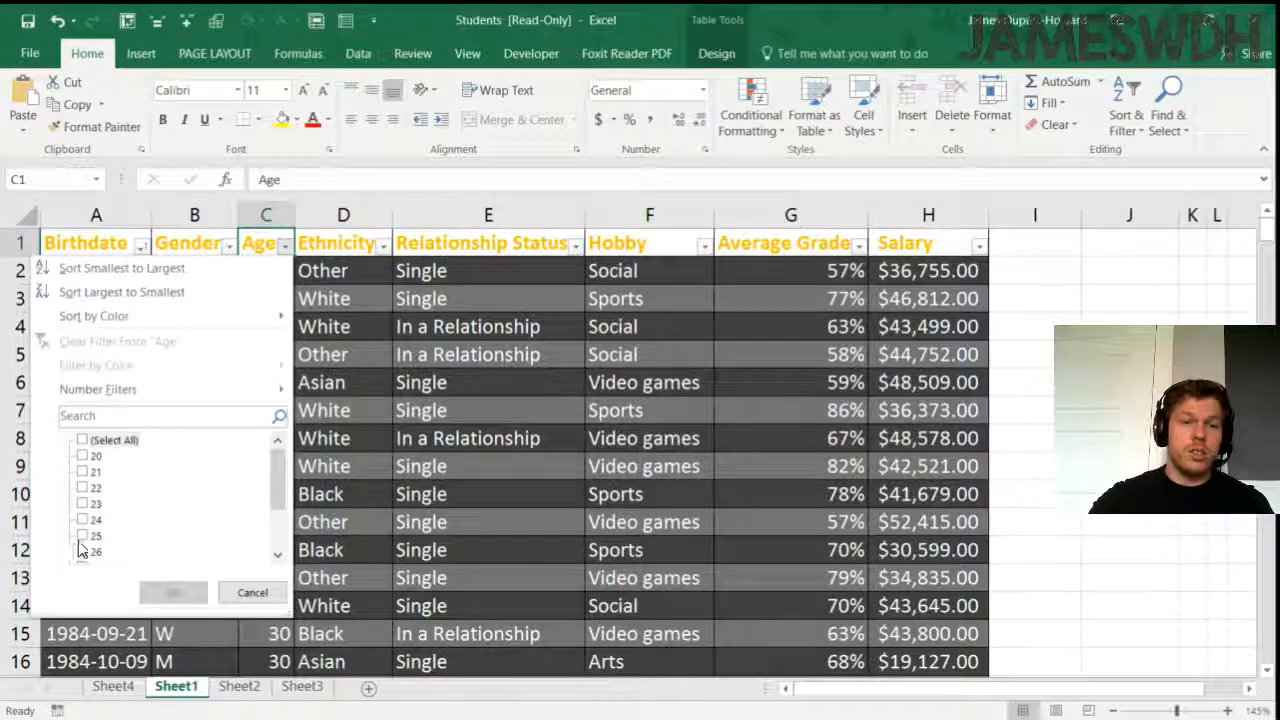
{"action": "scroll", "coordinate": [100, 530], "scroll_direction": "down", "scroll_amount": 2}
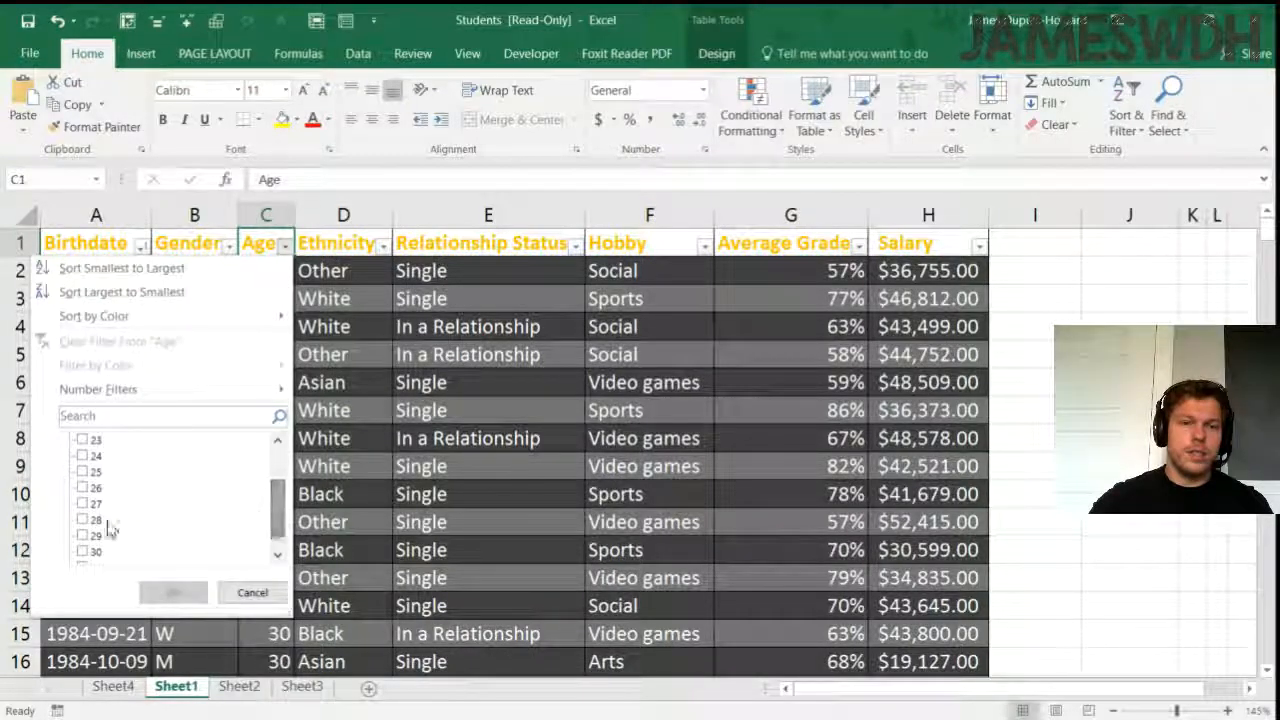
{"action": "left_click", "coordinate": [83, 503]}
{"action": "left_click", "coordinate": [173, 592]}
{"action": "left_click", "coordinate": [360, 445]}
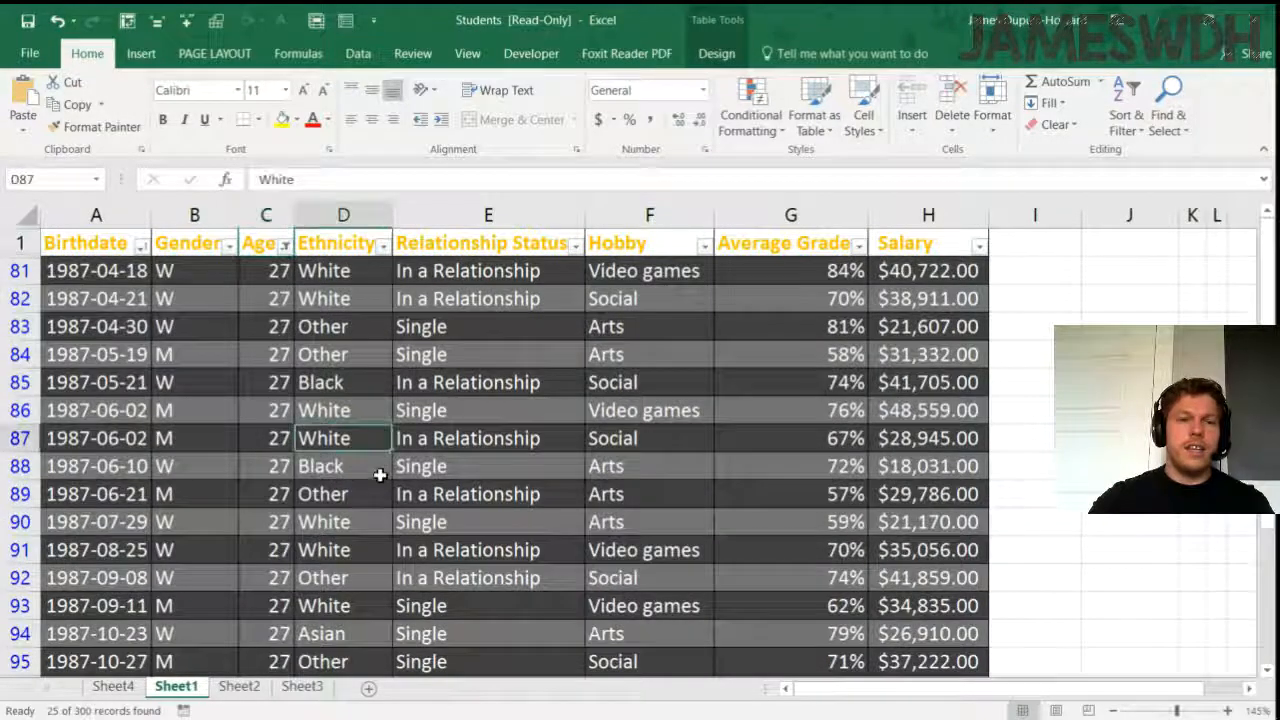
Step: Look through the row numbers of the filtered records, and clear the filter from the Age column
{"action": "scroll", "coordinate": [380, 475], "scroll_direction": "down", "scroll_amount": 7}
{"action": "scroll", "coordinate": [379, 500], "scroll_direction": "up", "scroll_amount": 7}
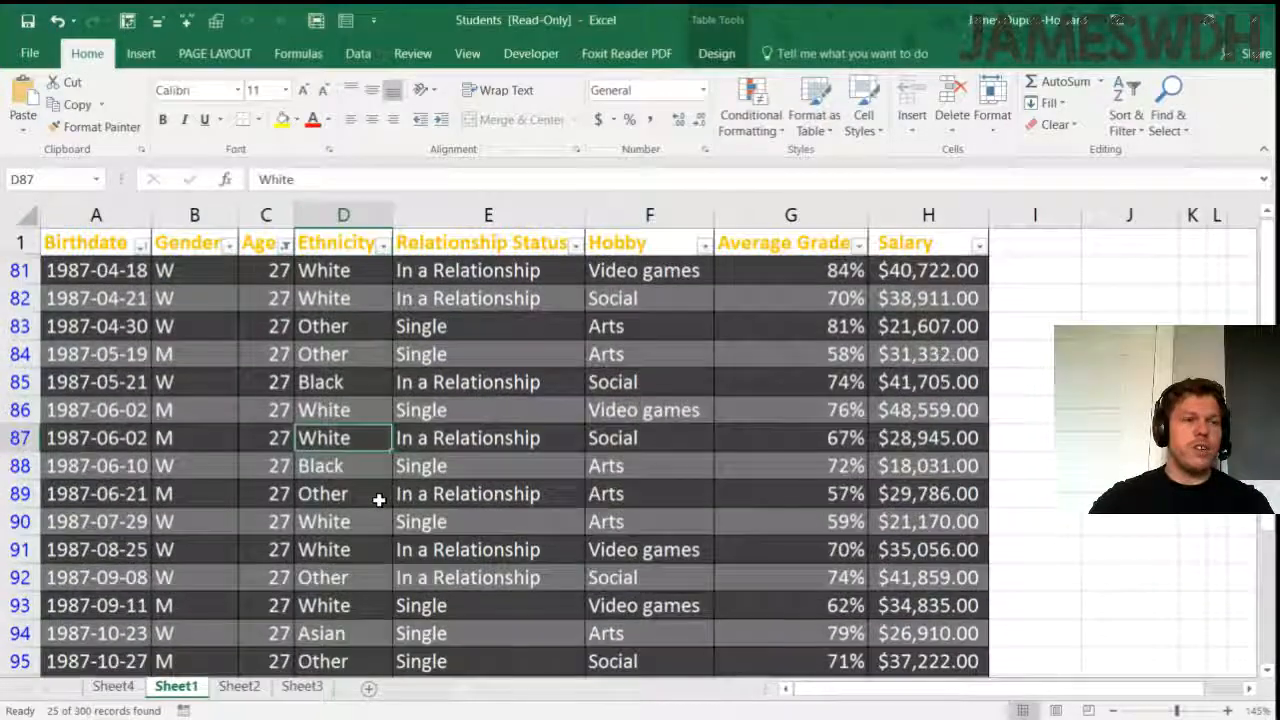
{"action": "left_click", "coordinate": [20, 243]}
{"action": "left_click", "coordinate": [19, 271]}
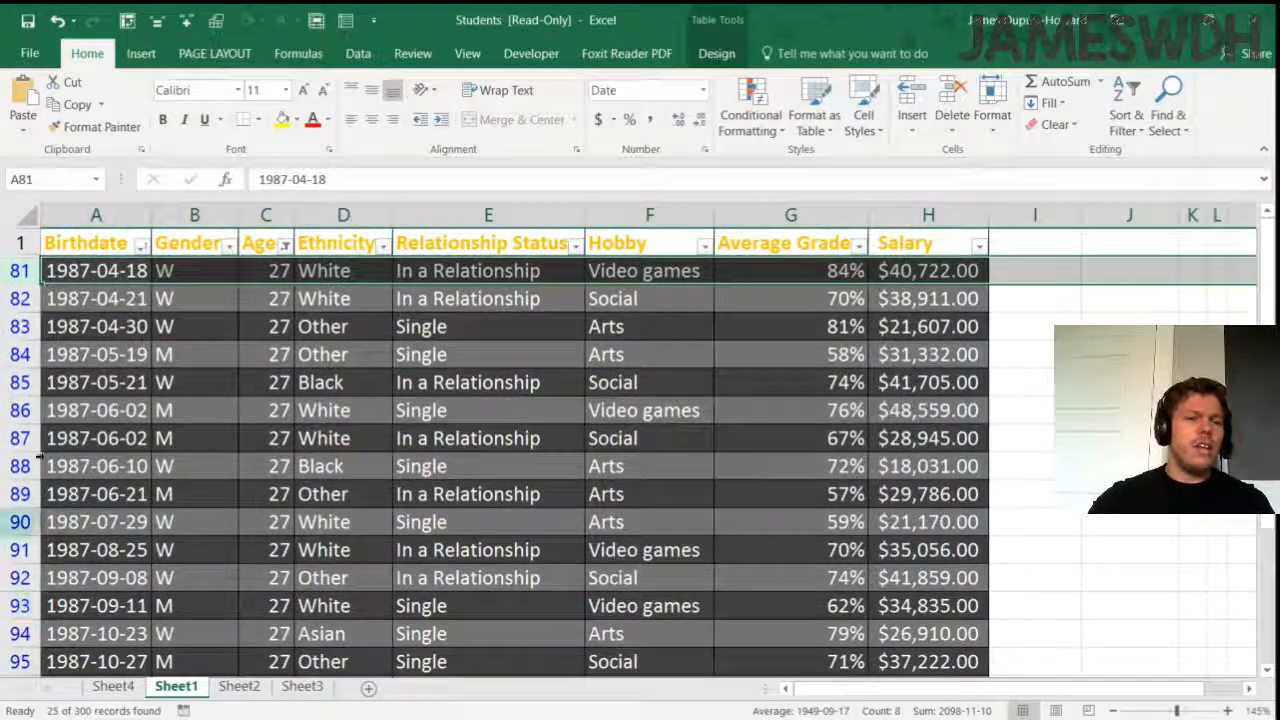
{"action": "left_click", "coordinate": [285, 244]}
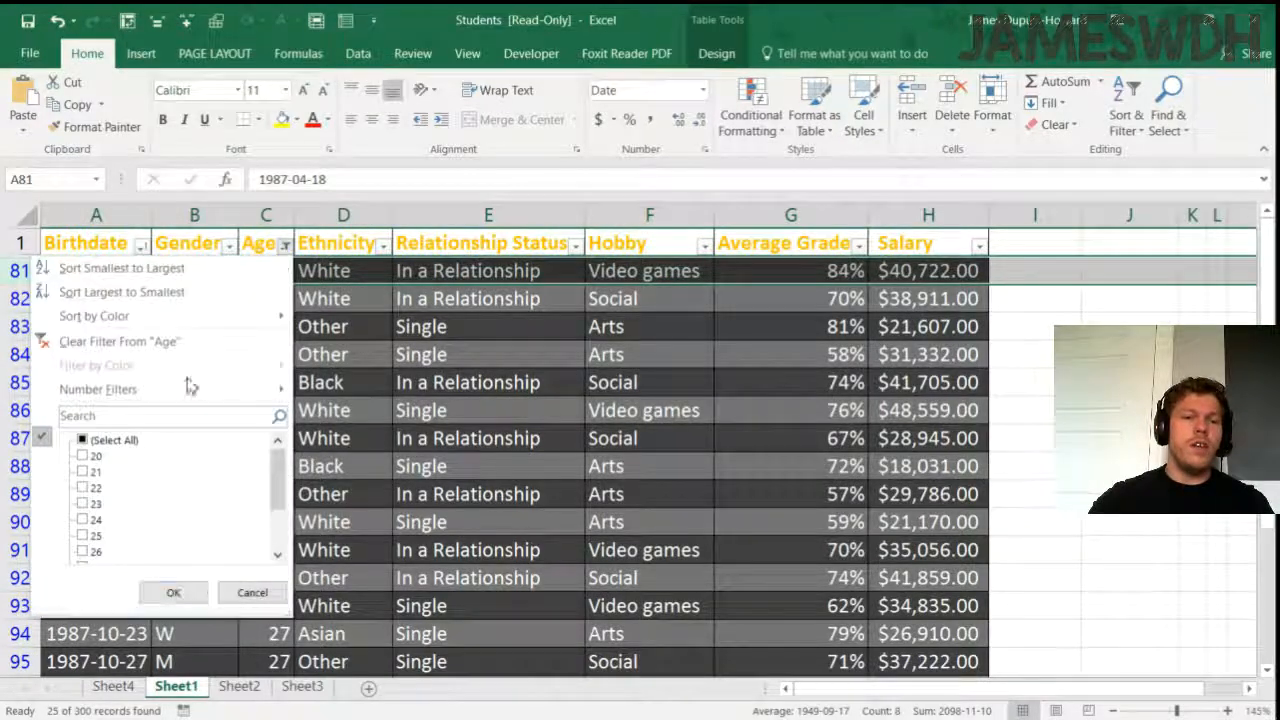
{"action": "left_click", "coordinate": [133, 344]}
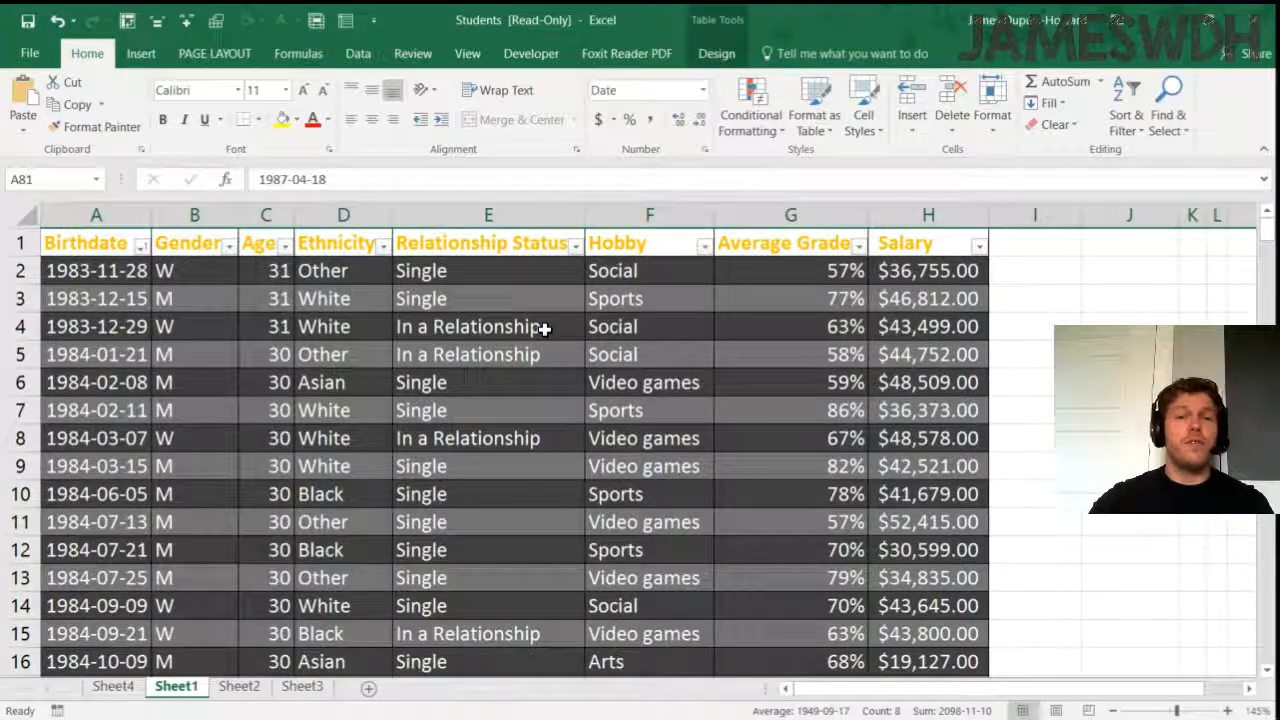
Step: Filter the Hobby column to show only the Arts records
{"action": "left_click", "coordinate": [702, 245]}
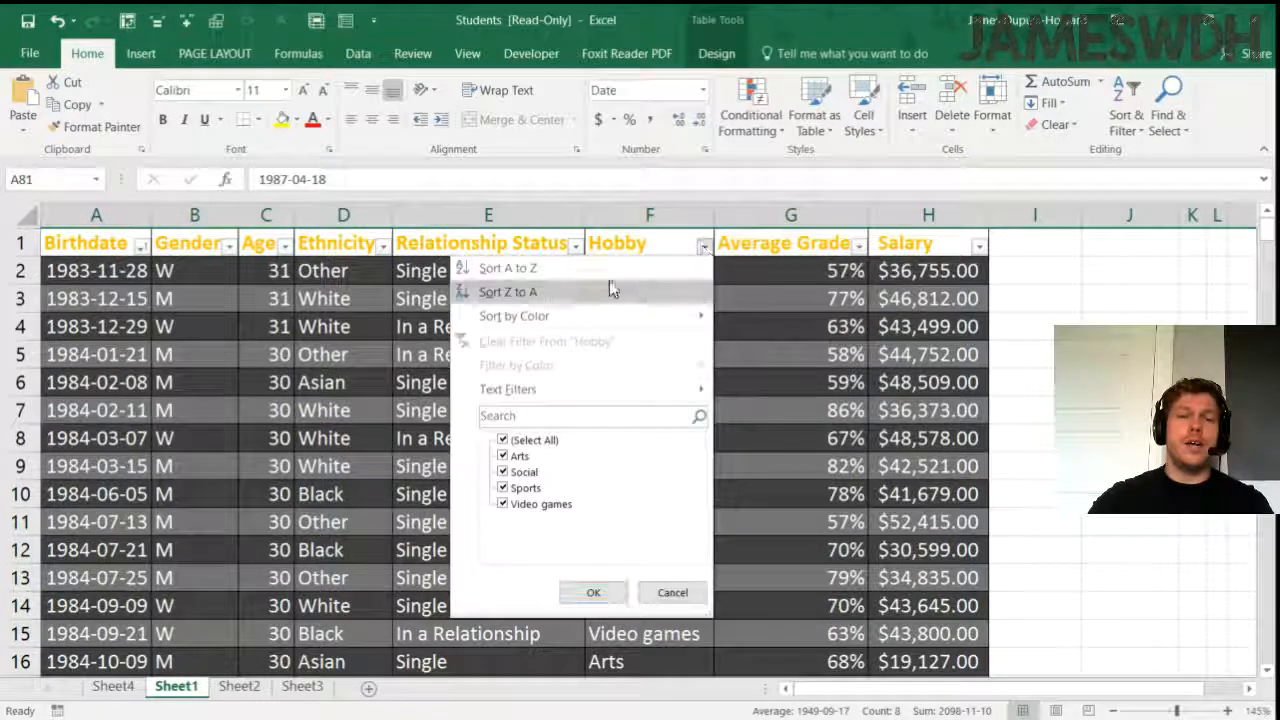
{"action": "left_click", "coordinate": [503, 442]}
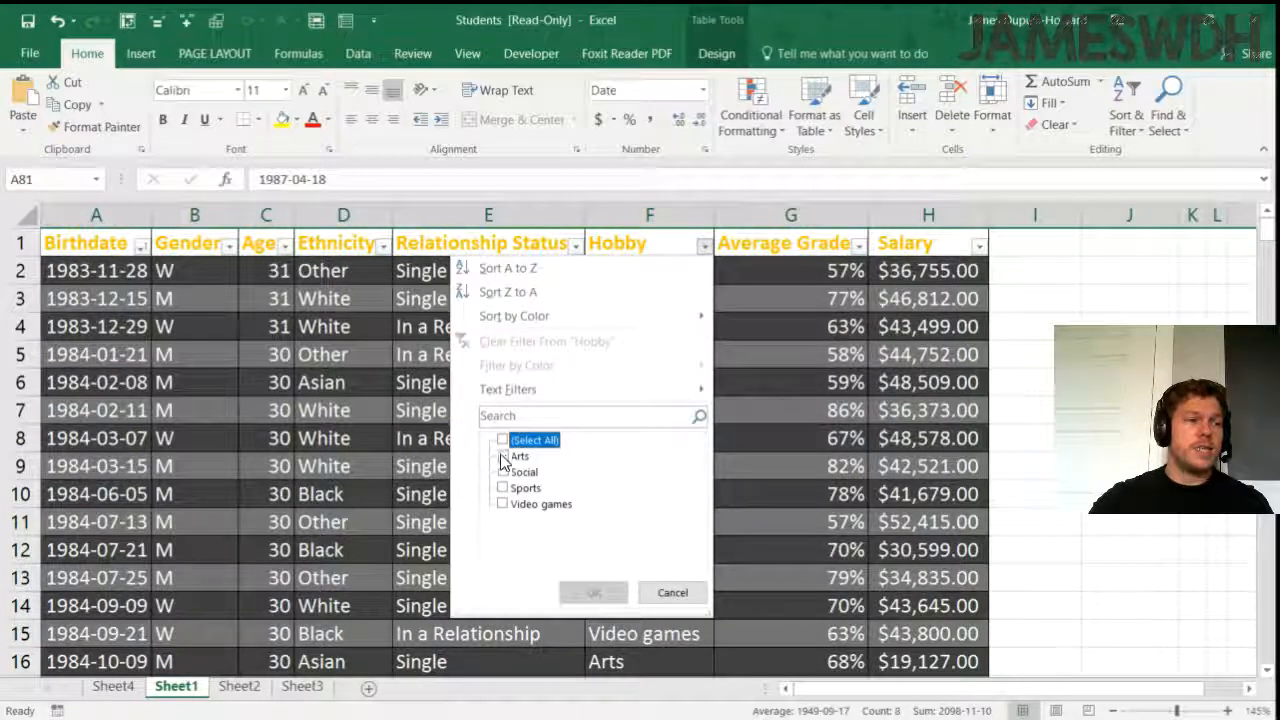
{"action": "left_click", "coordinate": [503, 456]}
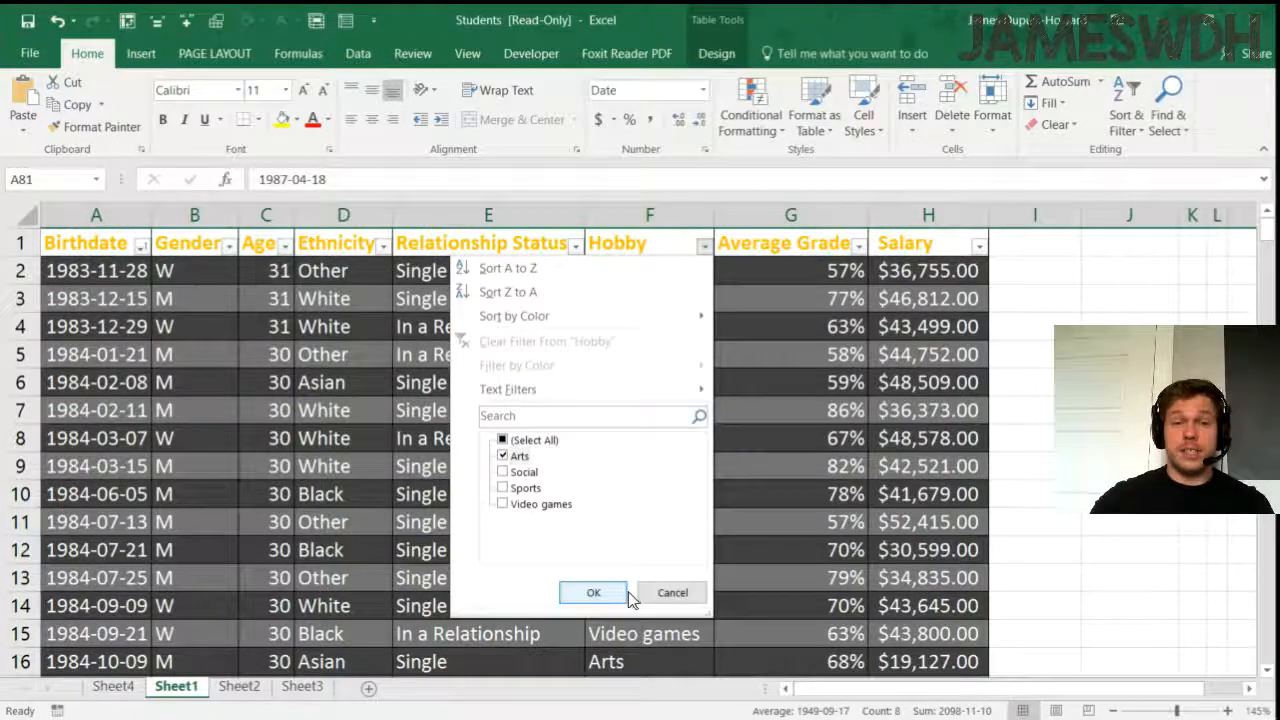
{"action": "left_click", "coordinate": [593, 592]}
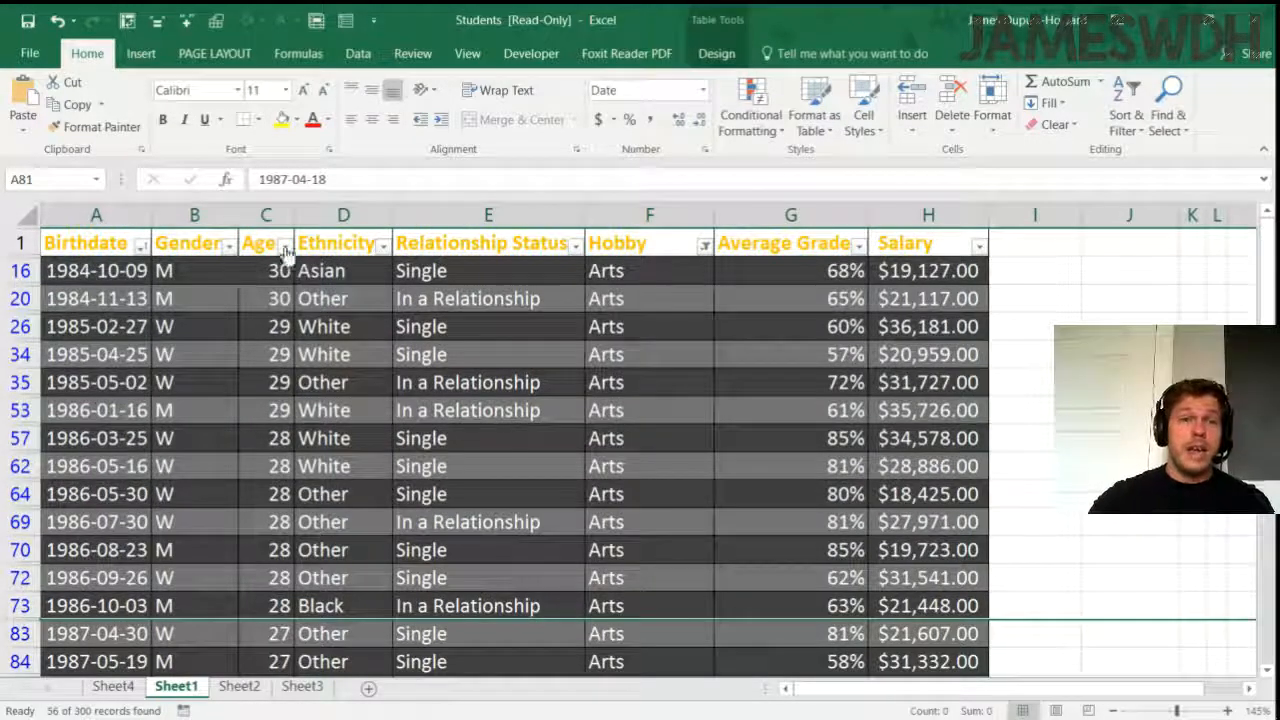
Step: Narrow the filtered records to the Asian ethnicity and examine the matching rows
{"action": "left_click", "coordinate": [383, 246]}
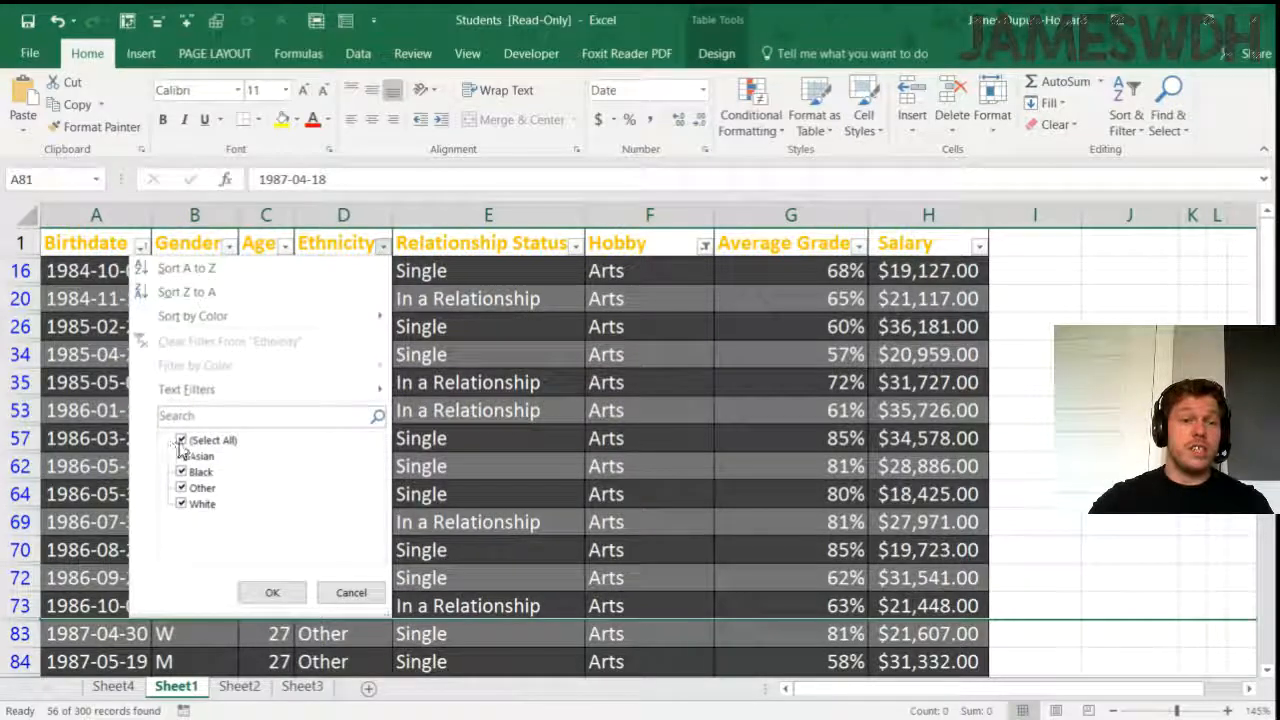
{"action": "left_click", "coordinate": [181, 440]}
{"action": "left_click", "coordinate": [181, 456]}
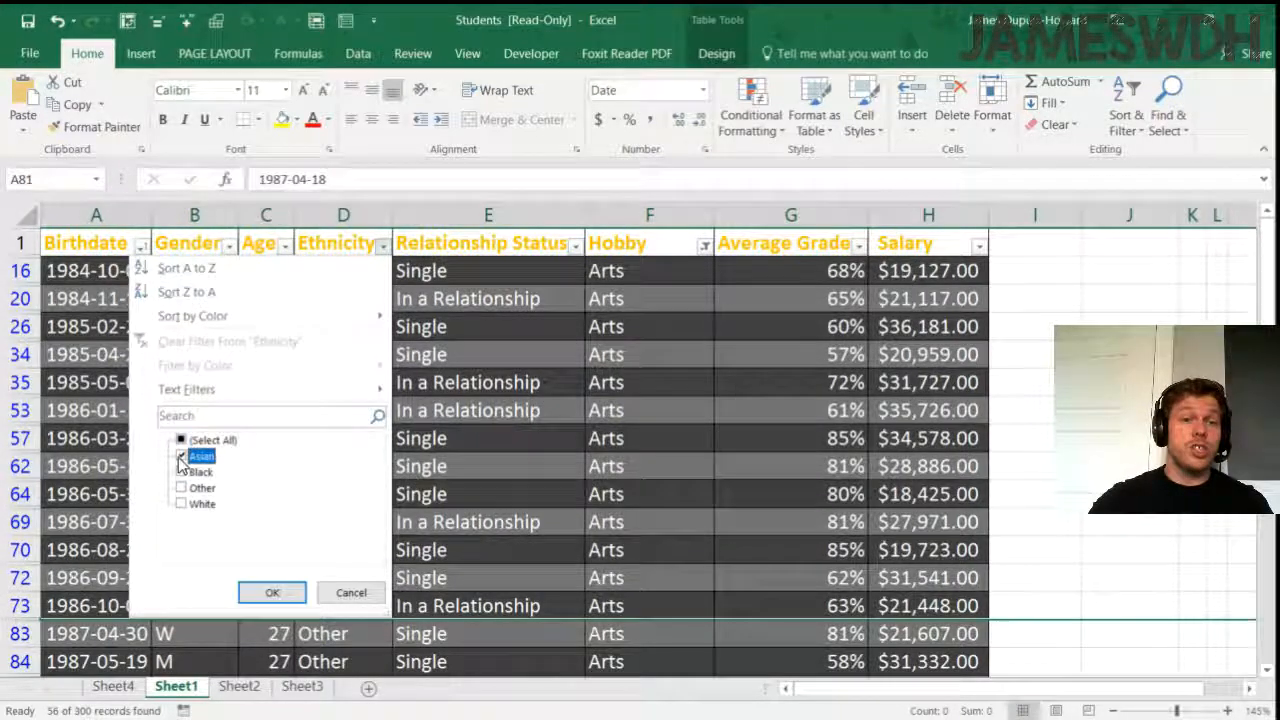
{"action": "left_click", "coordinate": [272, 593]}
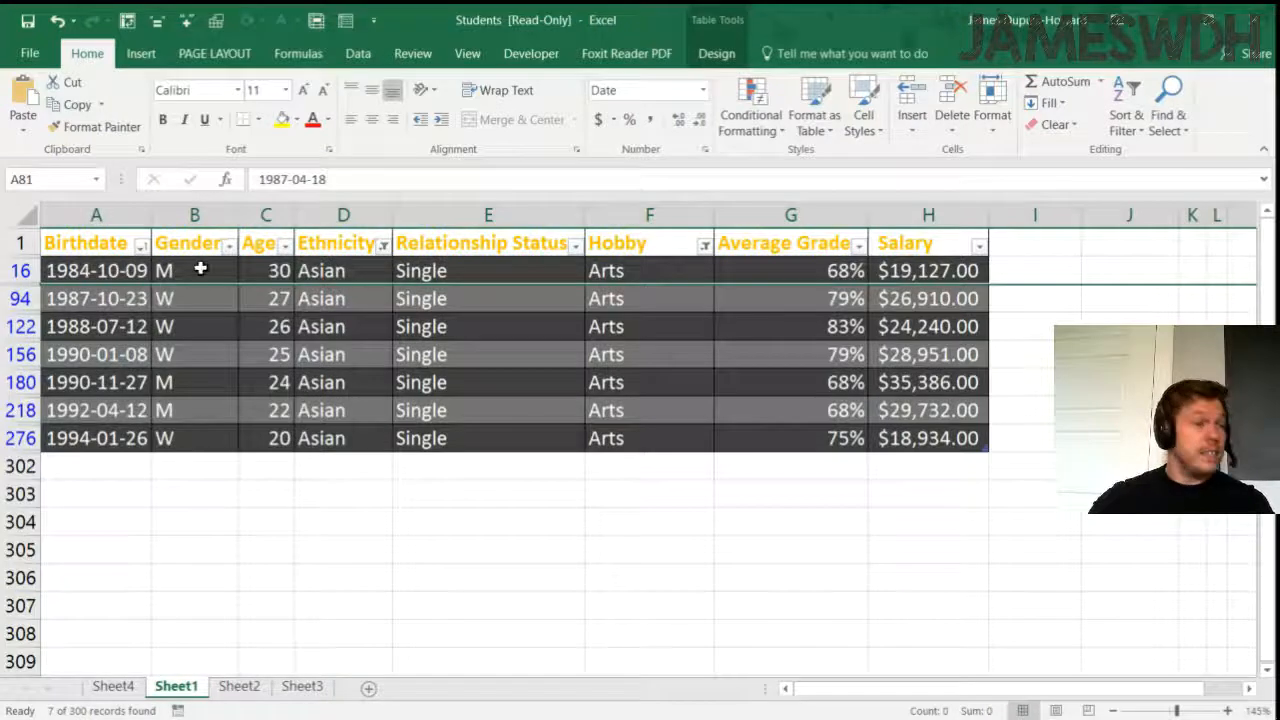
{"action": "left_click_drag", "start_coordinate": [103, 272], "coordinate": [945, 440]}
{"action": "left_click", "coordinate": [20, 270]}
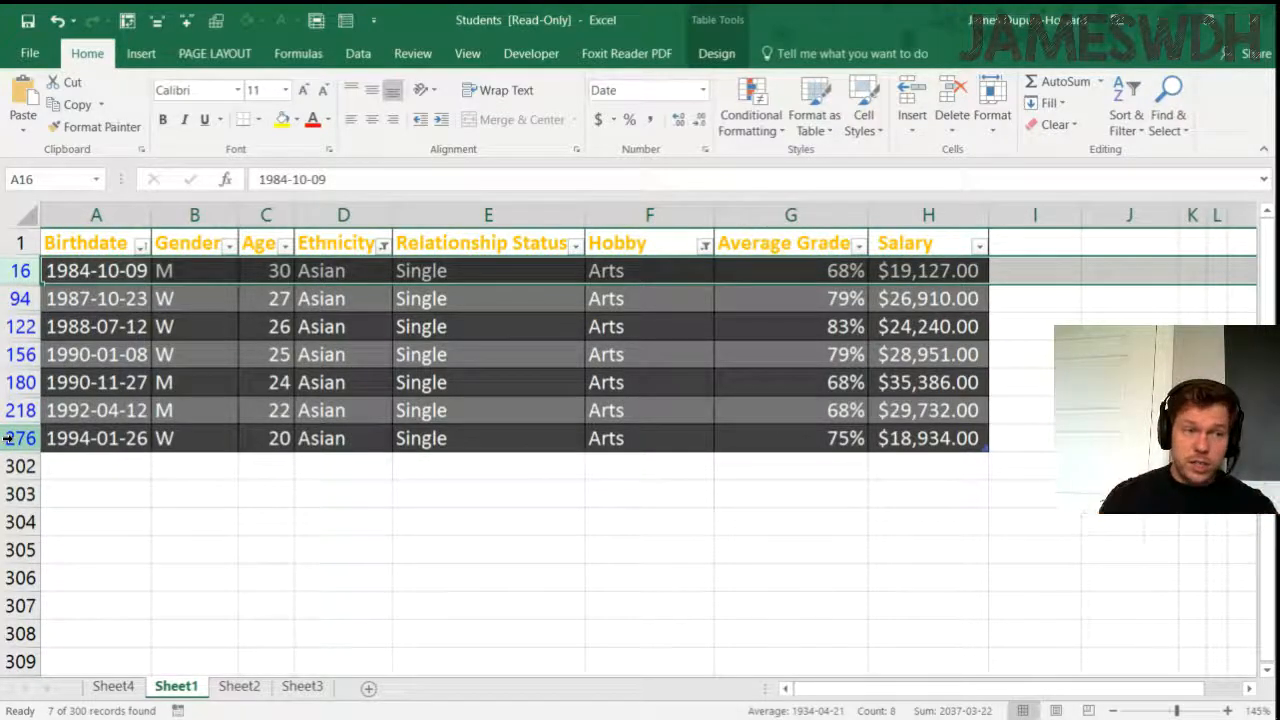
Step: Clear the filter from the Ethnicity column, and undo that clearing
{"action": "left_click", "coordinate": [385, 245]}
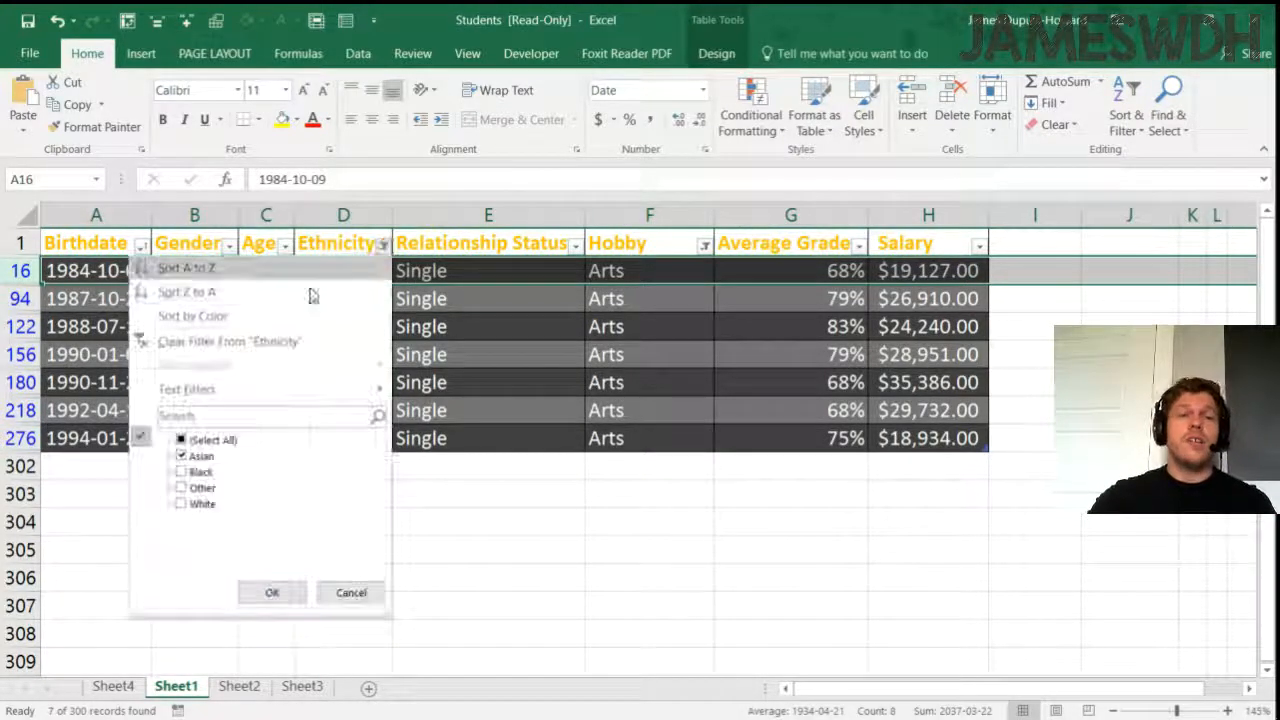
{"action": "left_click", "coordinate": [242, 342]}
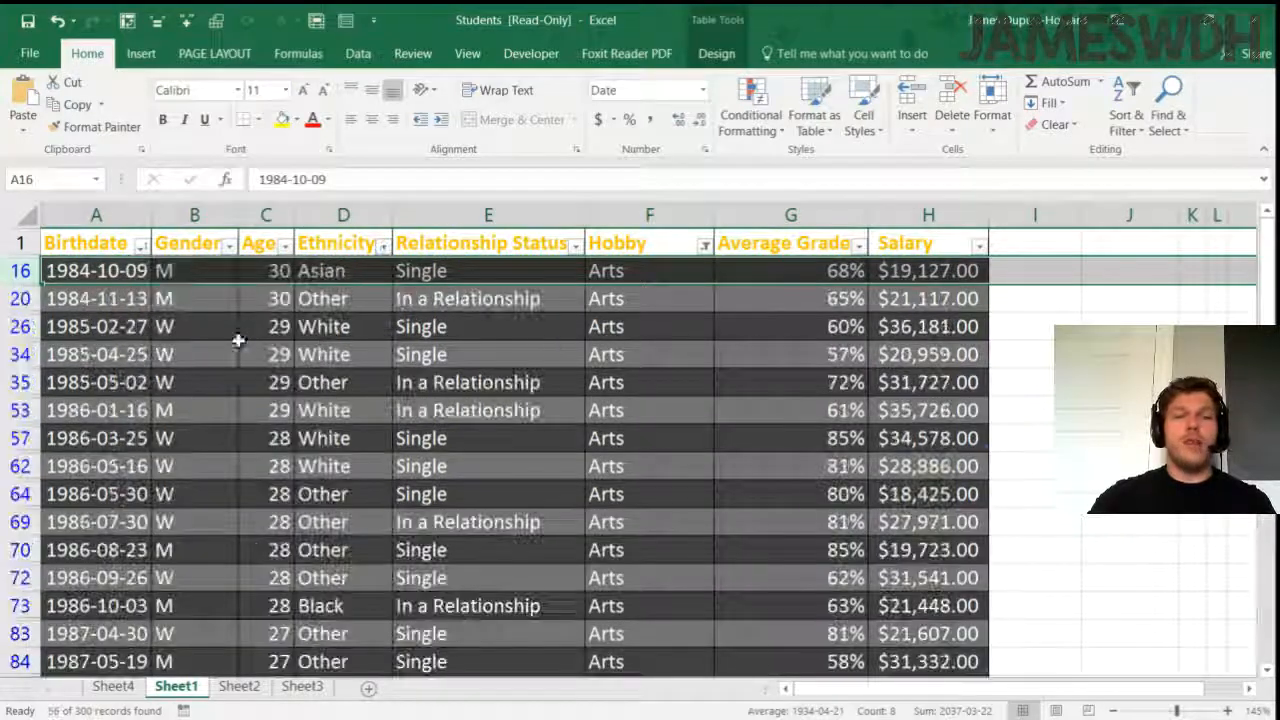
{"action": "left_click", "coordinate": [704, 246]}
{"action": "key", "text": "Escape"}
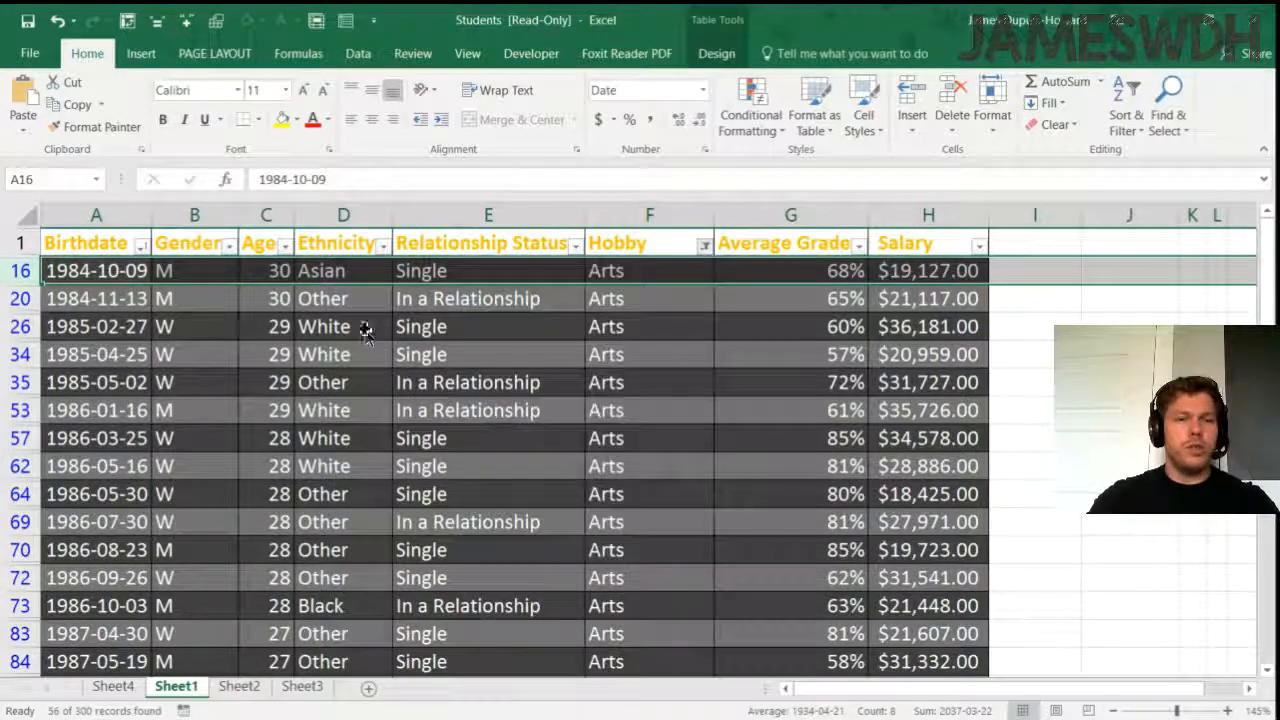
{"action": "key", "text": "ctrl+z"}
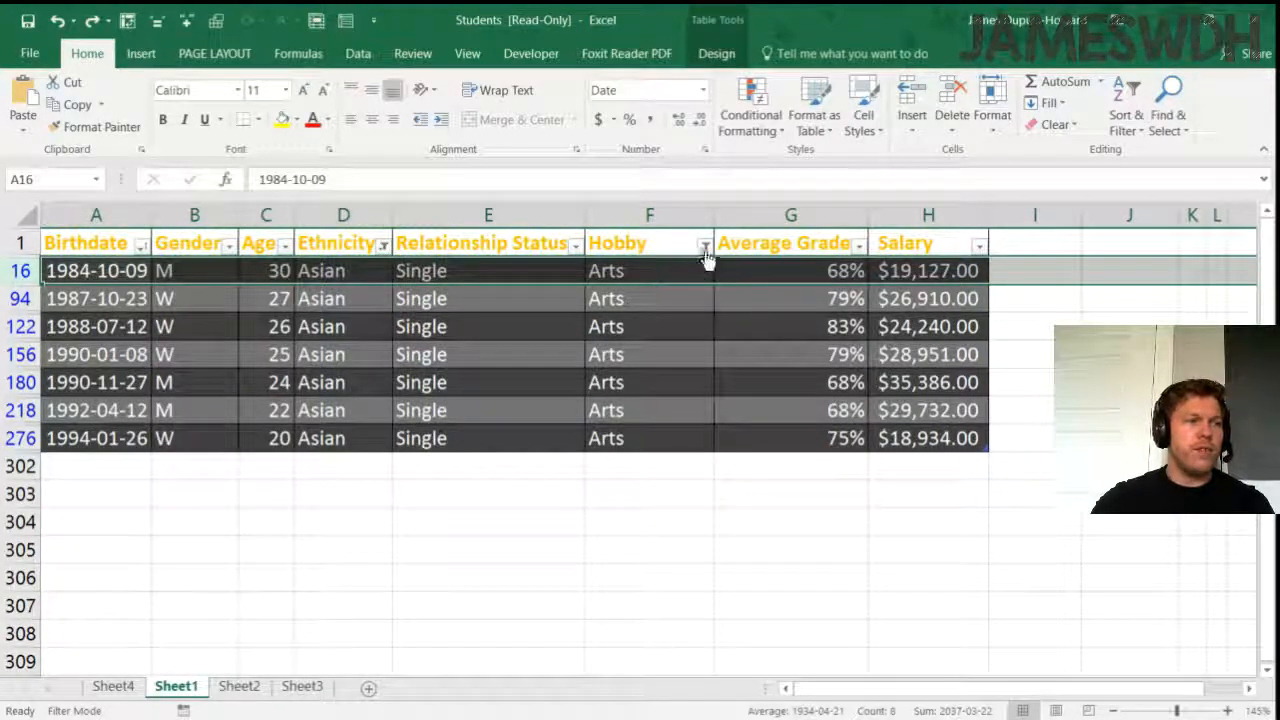
Step: Clear all column filters and the sort state of the table in a single operation
{"action": "left_click", "coordinate": [558, 269]}
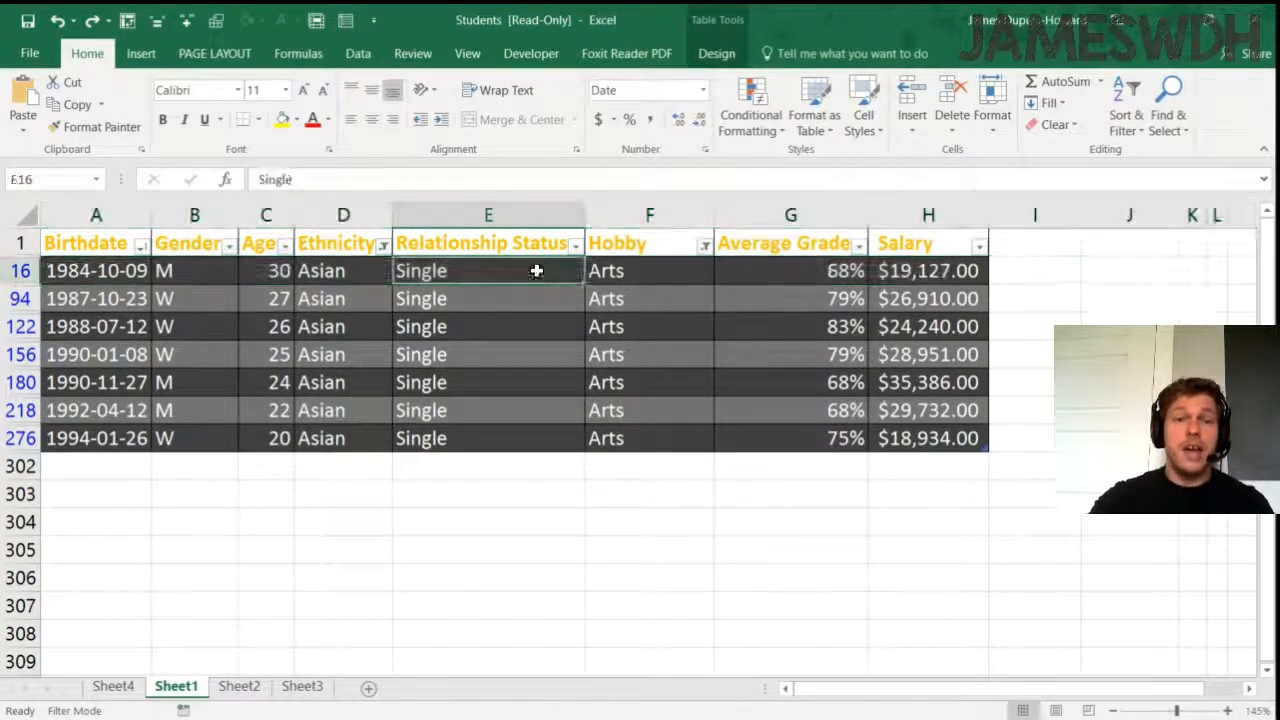
{"action": "left_click", "coordinate": [383, 245]}
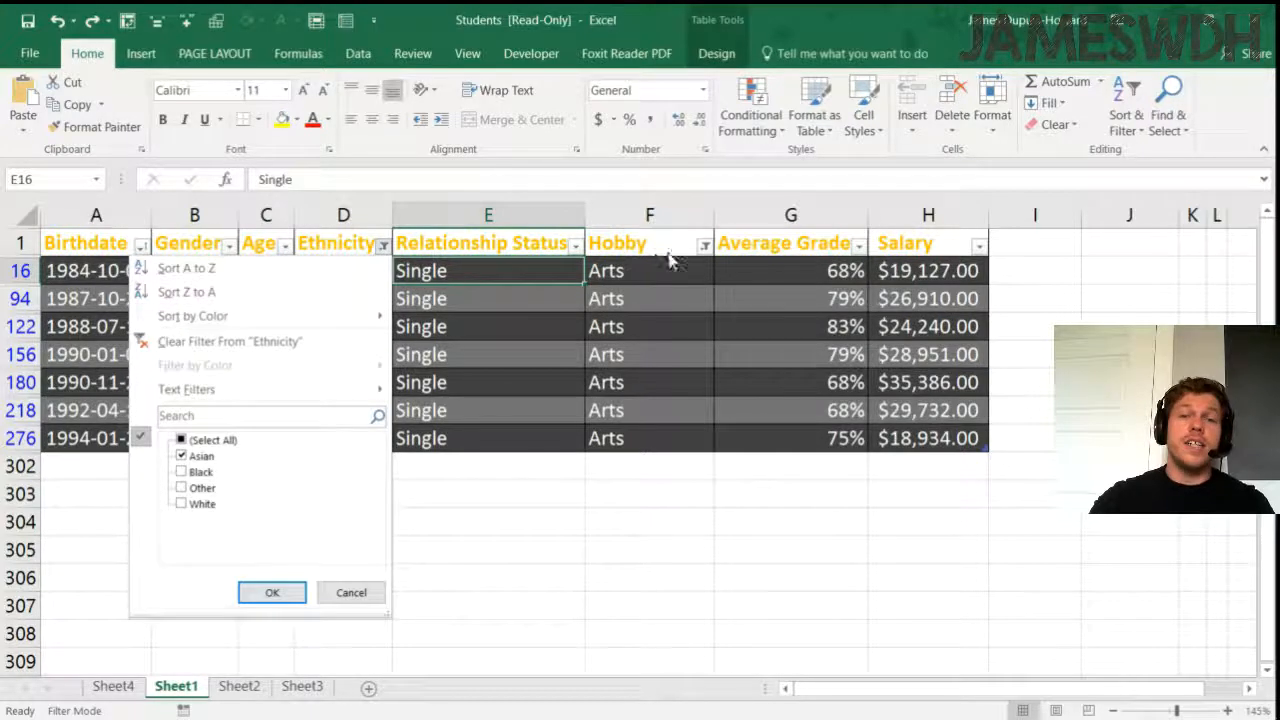
{"action": "key", "text": "Escape"}
{"action": "left_click", "coordinate": [514, 292]}
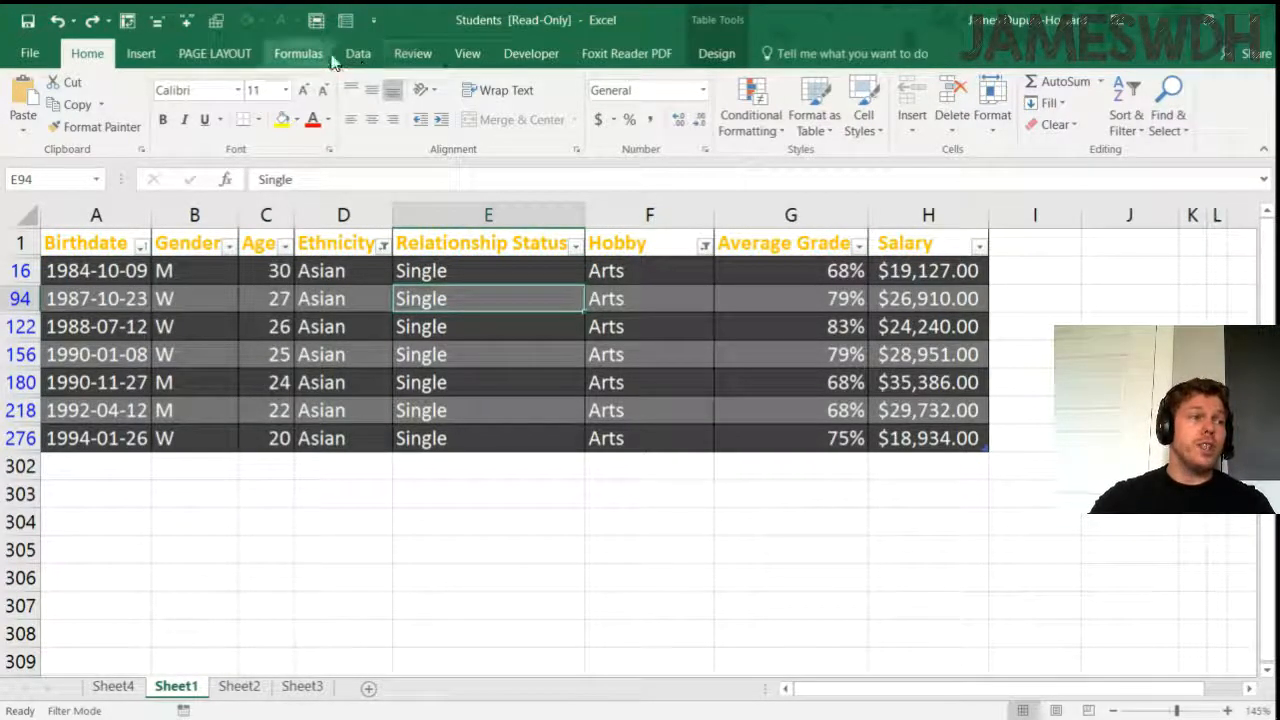
{"action": "left_click", "coordinate": [1180, 118]}
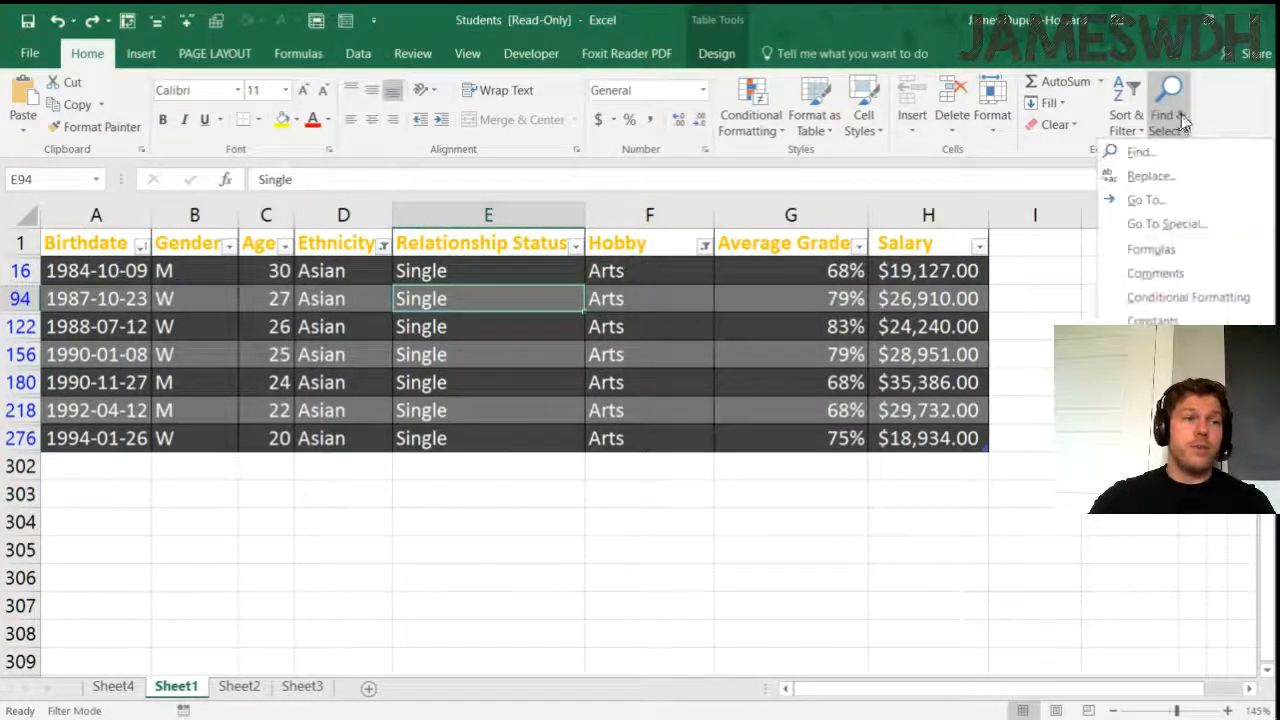
{"action": "left_click", "coordinate": [1125, 120]}
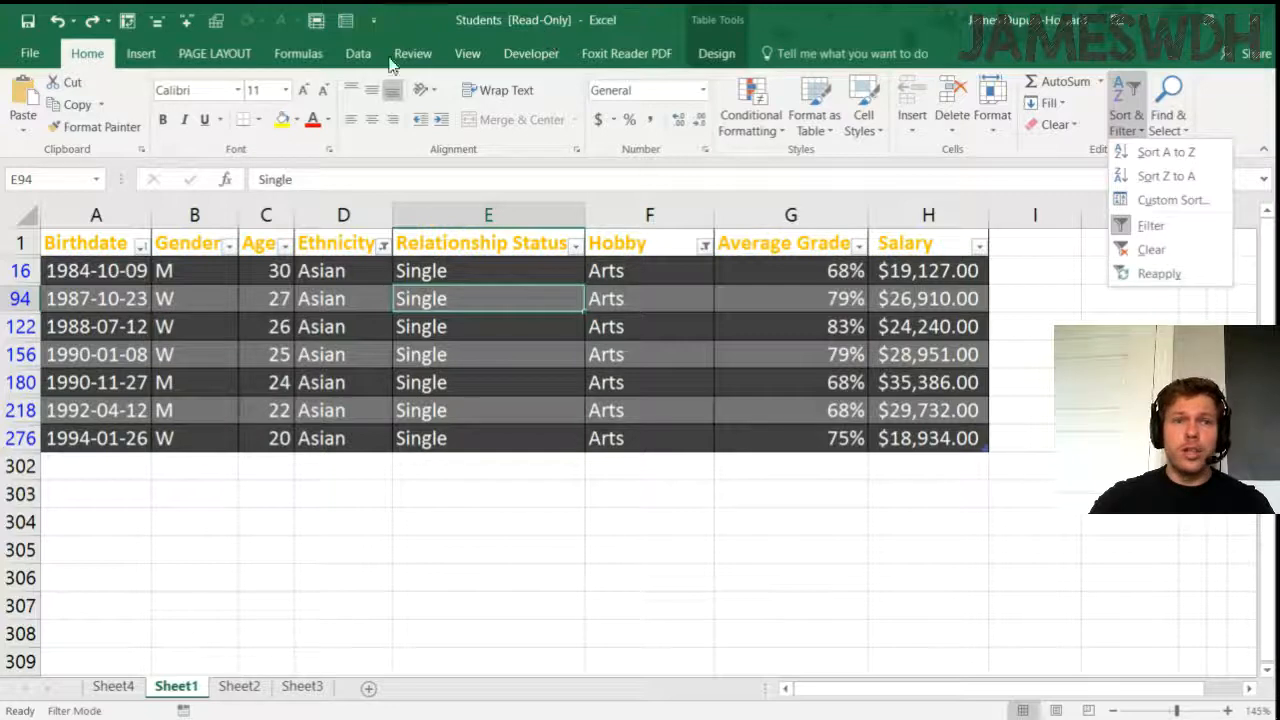
{"action": "left_click", "coordinate": [358, 56]}
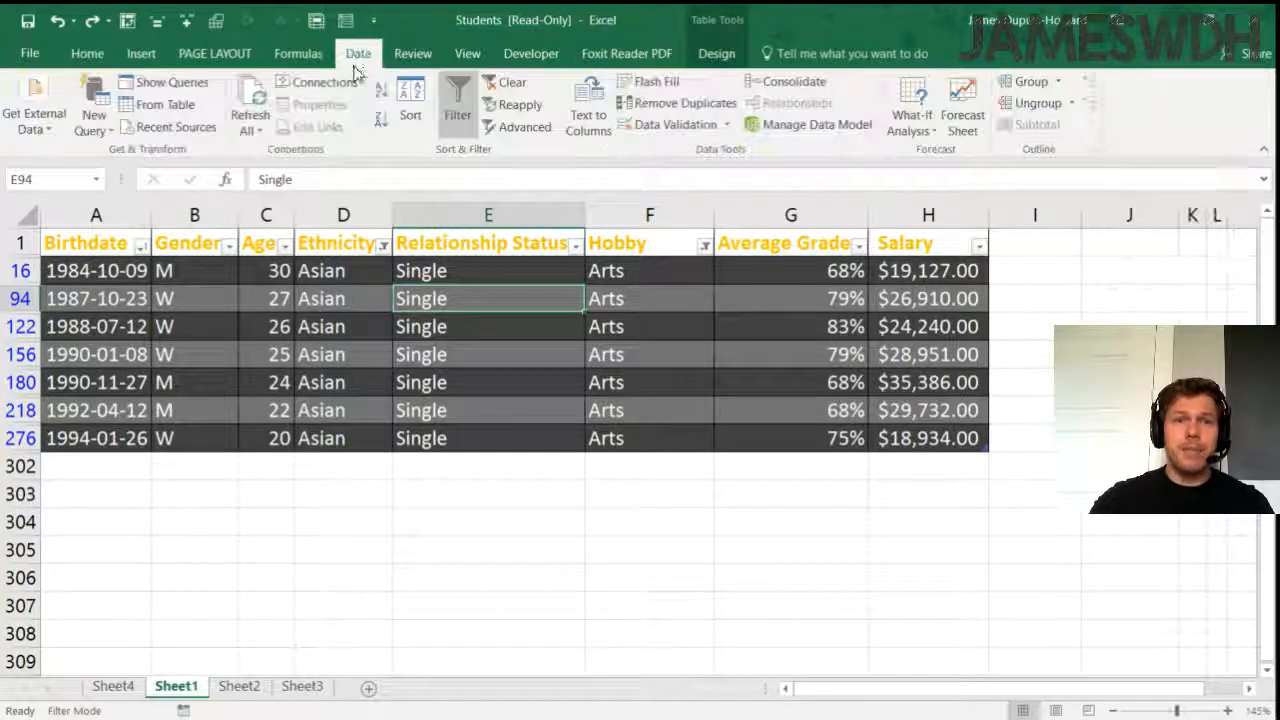
{"action": "left_click", "coordinate": [507, 90]}
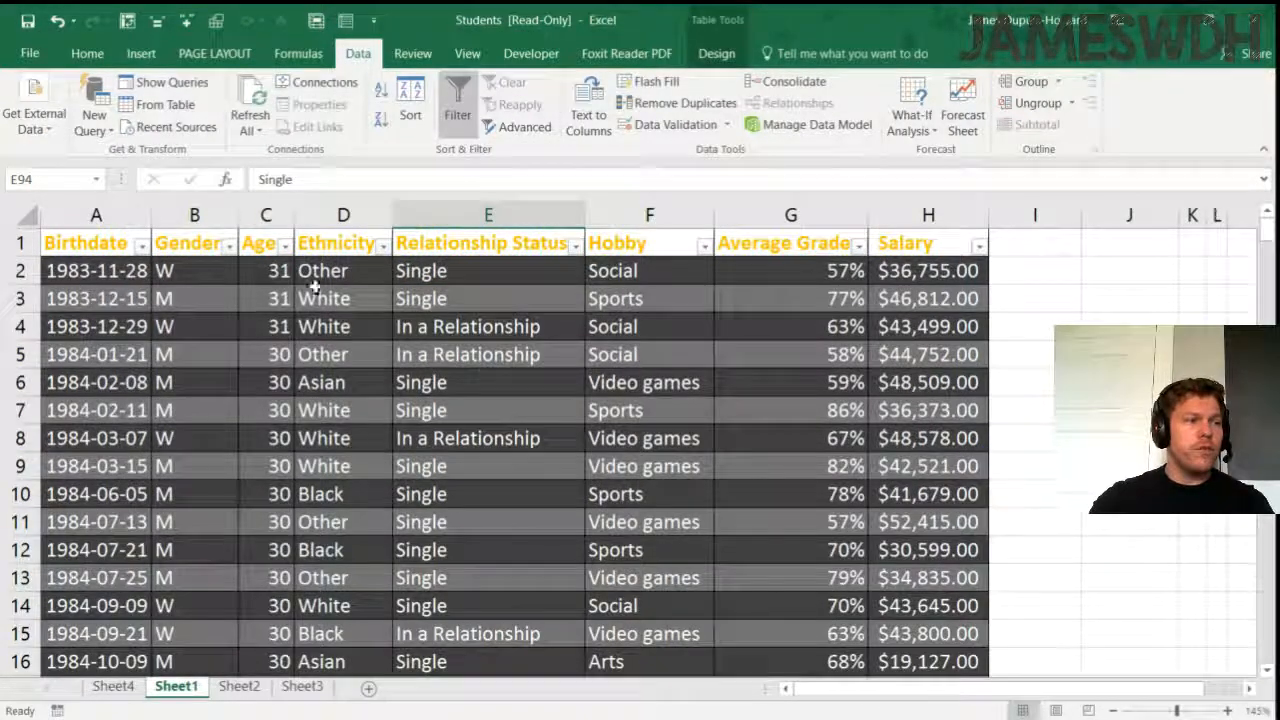
{"action": "left_click_drag", "start_coordinate": [20, 270], "coordinate": [20, 354]}
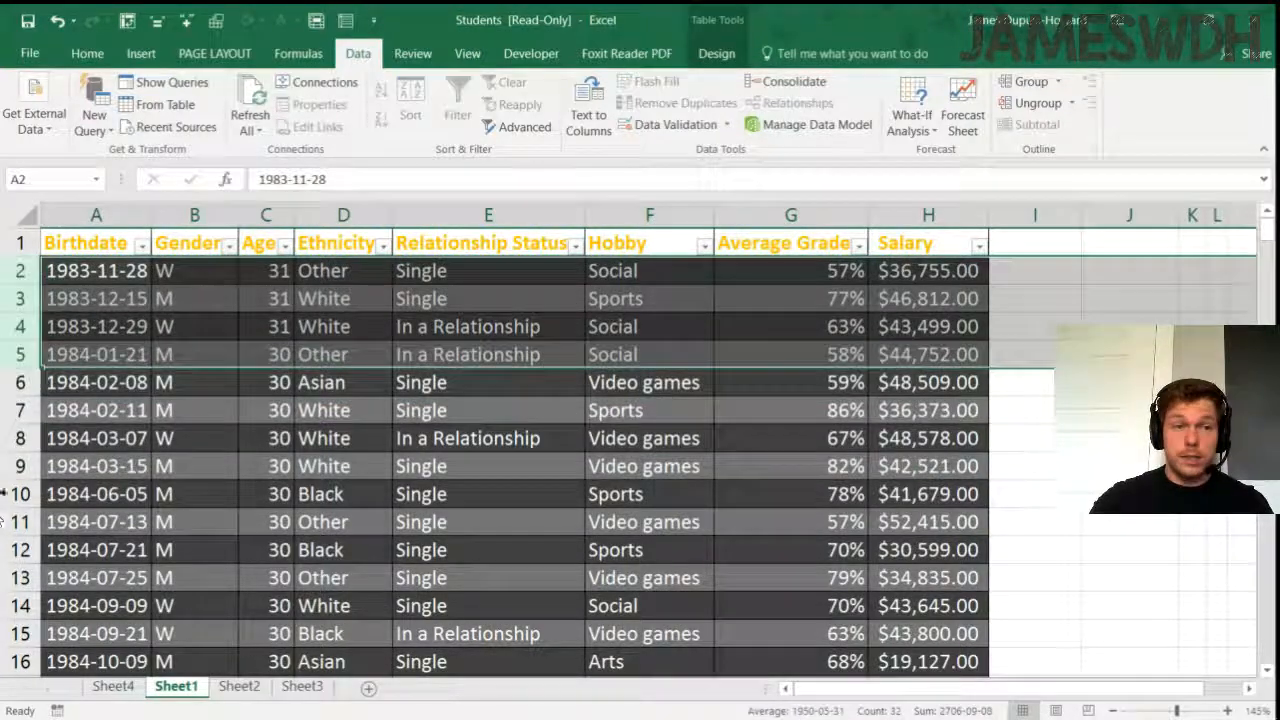
{"action": "left_click", "coordinate": [355, 309]}
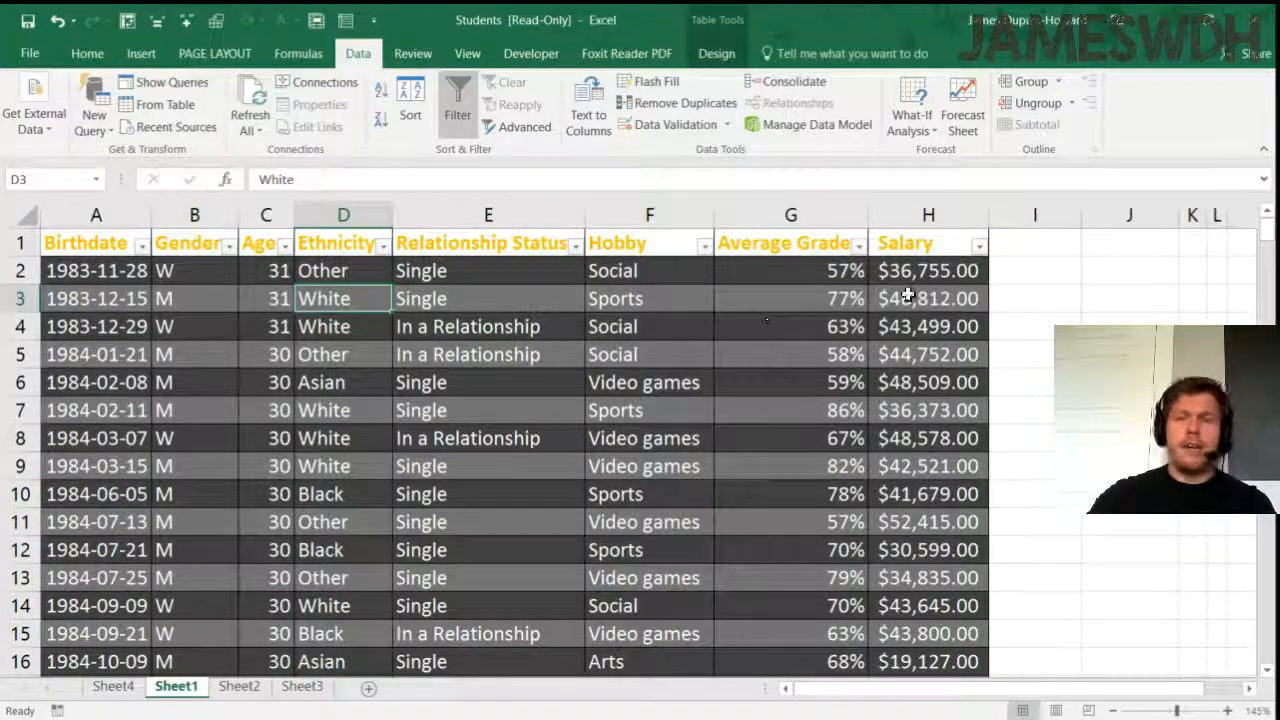
Step: Add a calculated column beside Salary by entering the formula =H2*1.20 in cell I2
{"action": "left_click", "coordinate": [1004, 272]}
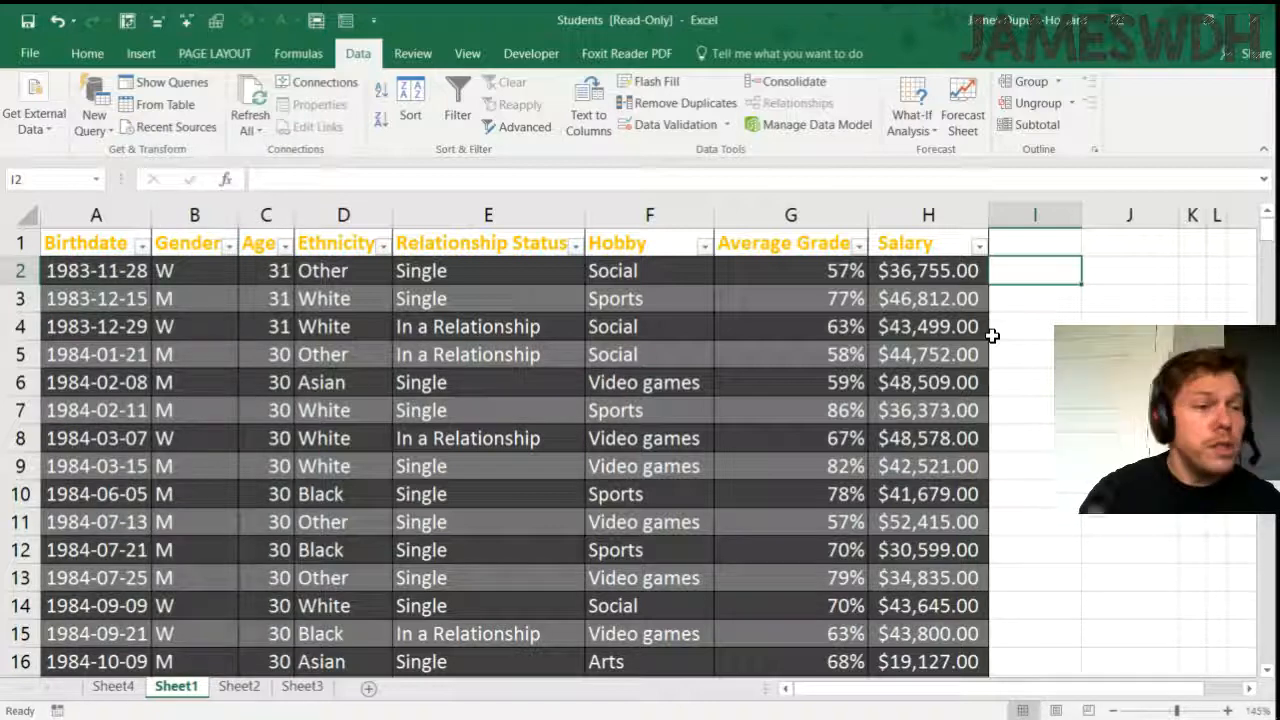
{"action": "type", "text": "="}
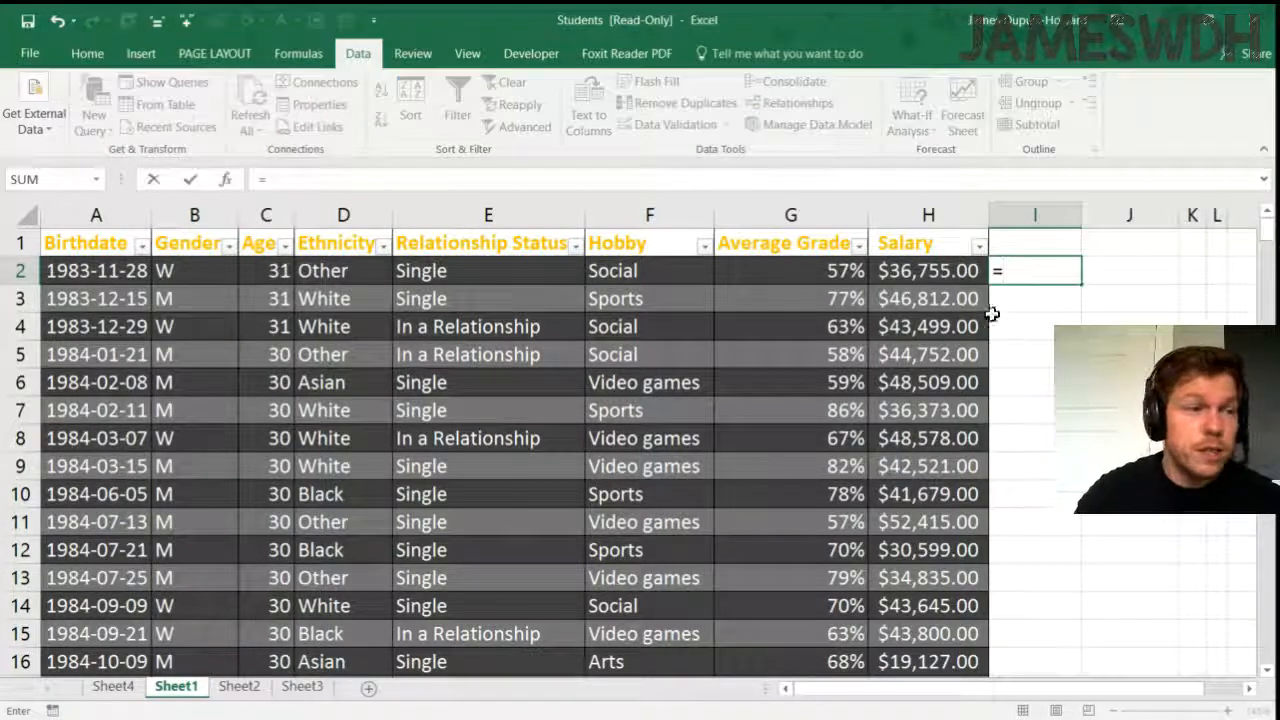
{"action": "left_click", "coordinate": [957, 272]}
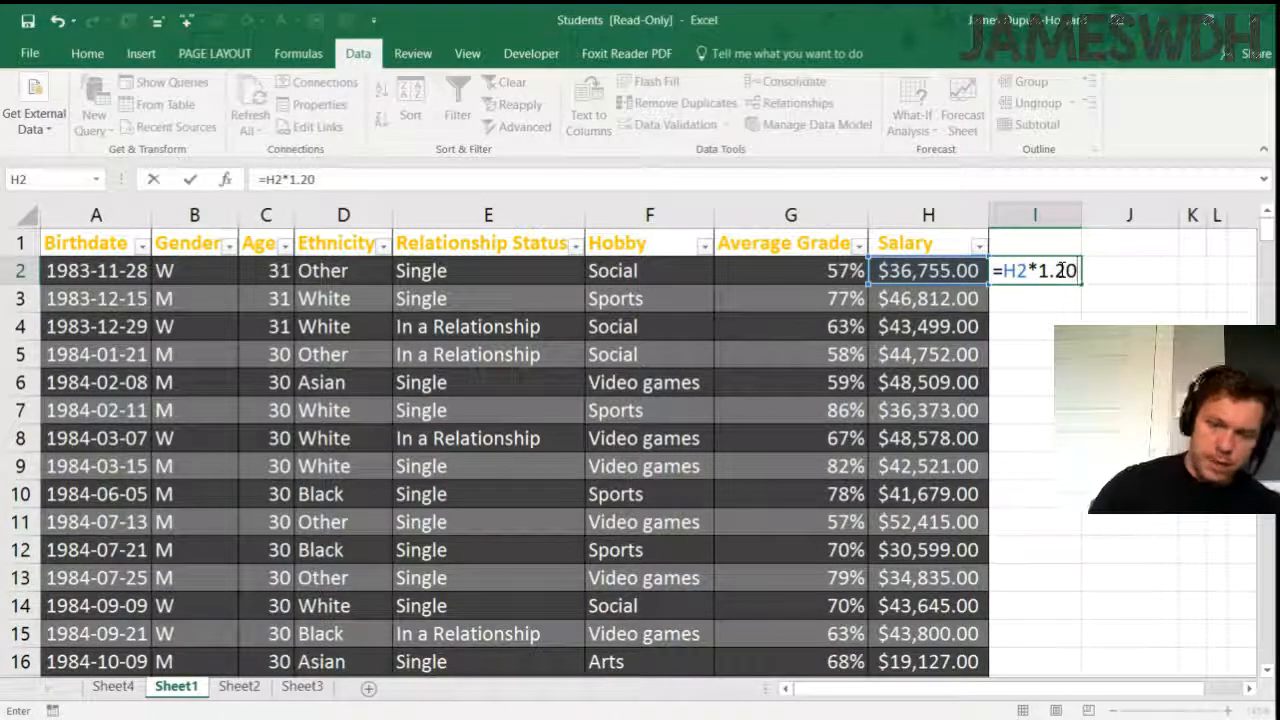
{"action": "key", "text": "Return"}
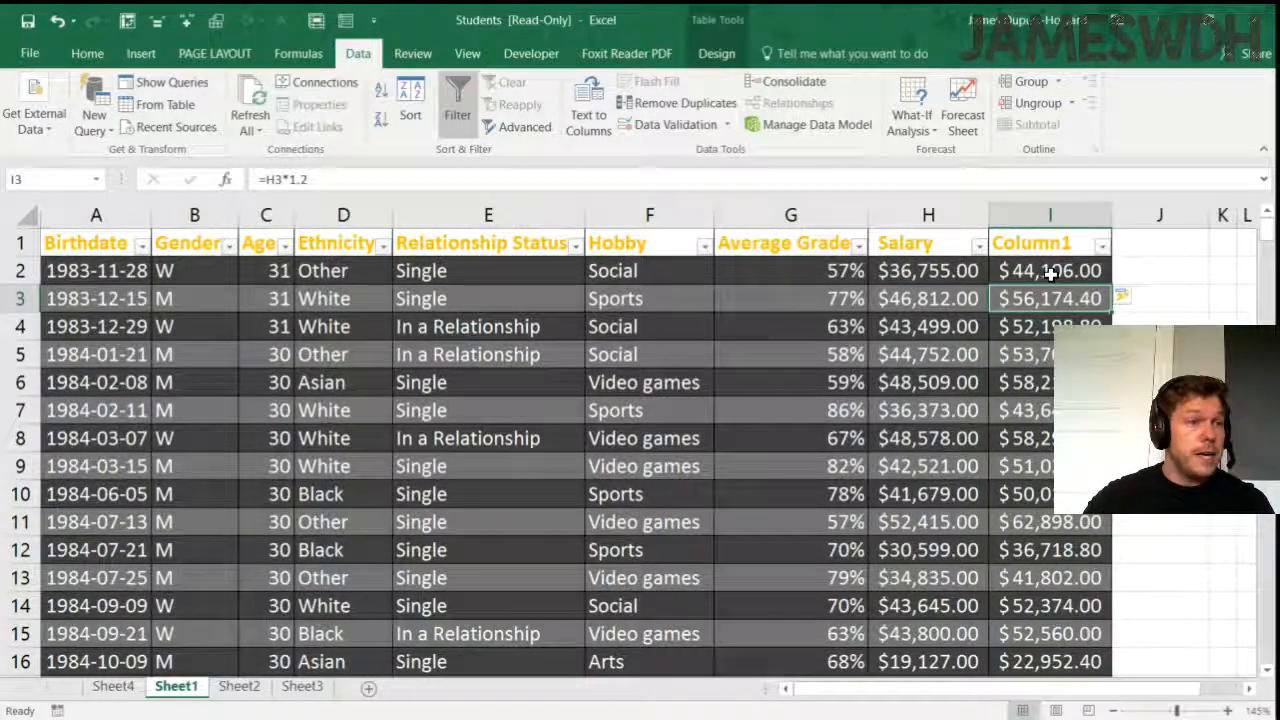
Step: Rename the calculated column's header in cell I1 to Adj Salary
{"action": "left_click", "coordinate": [1249, 690]}
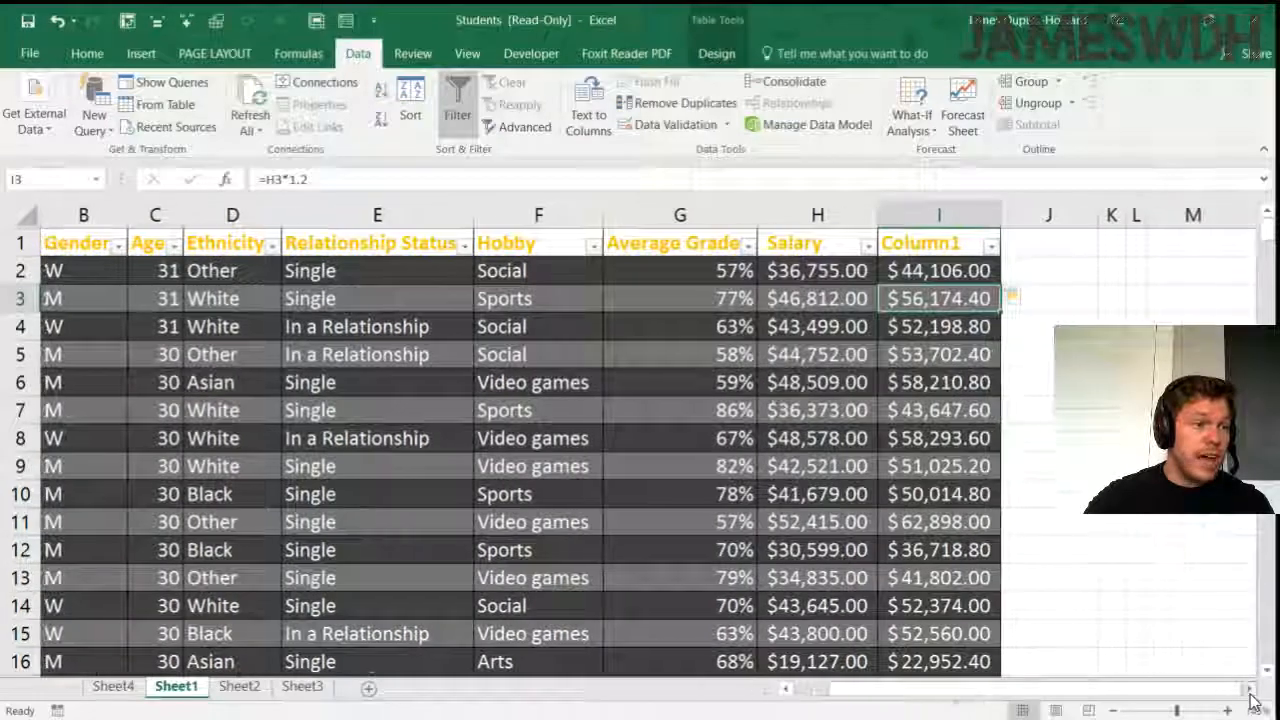
{"action": "left_click", "coordinate": [927, 250]}
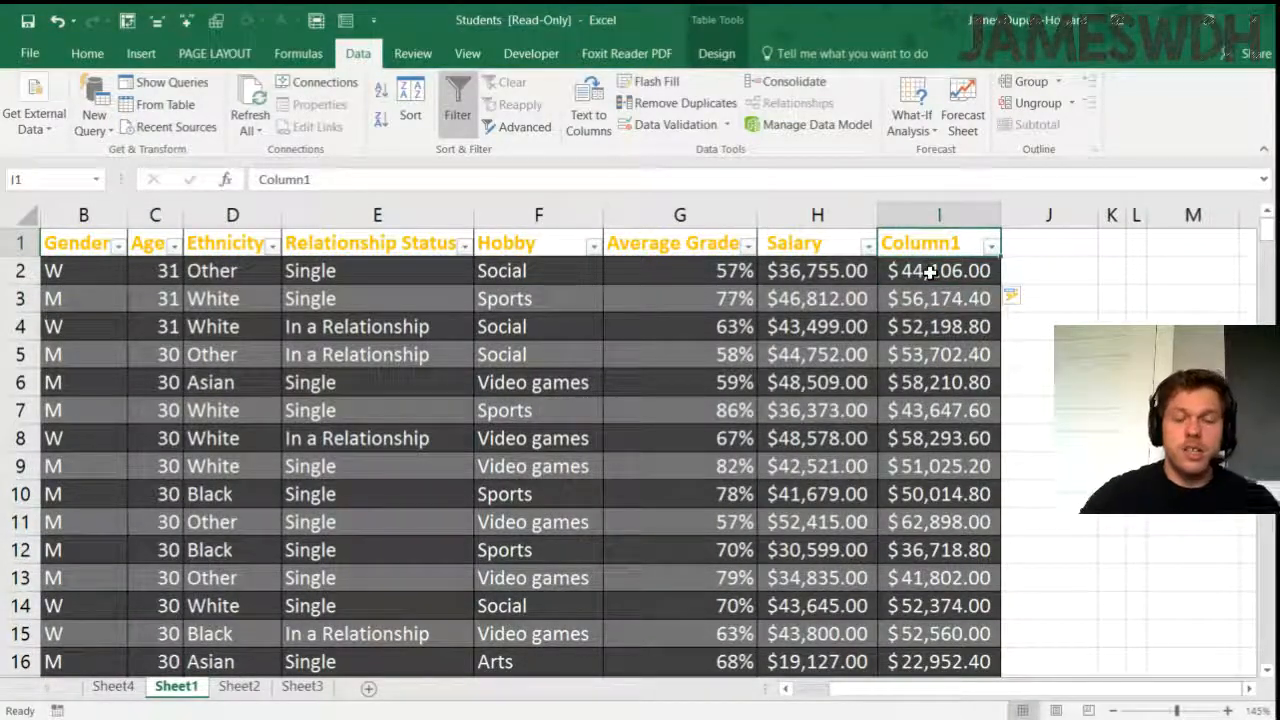
{"action": "type", "text": "Adj Salary"}
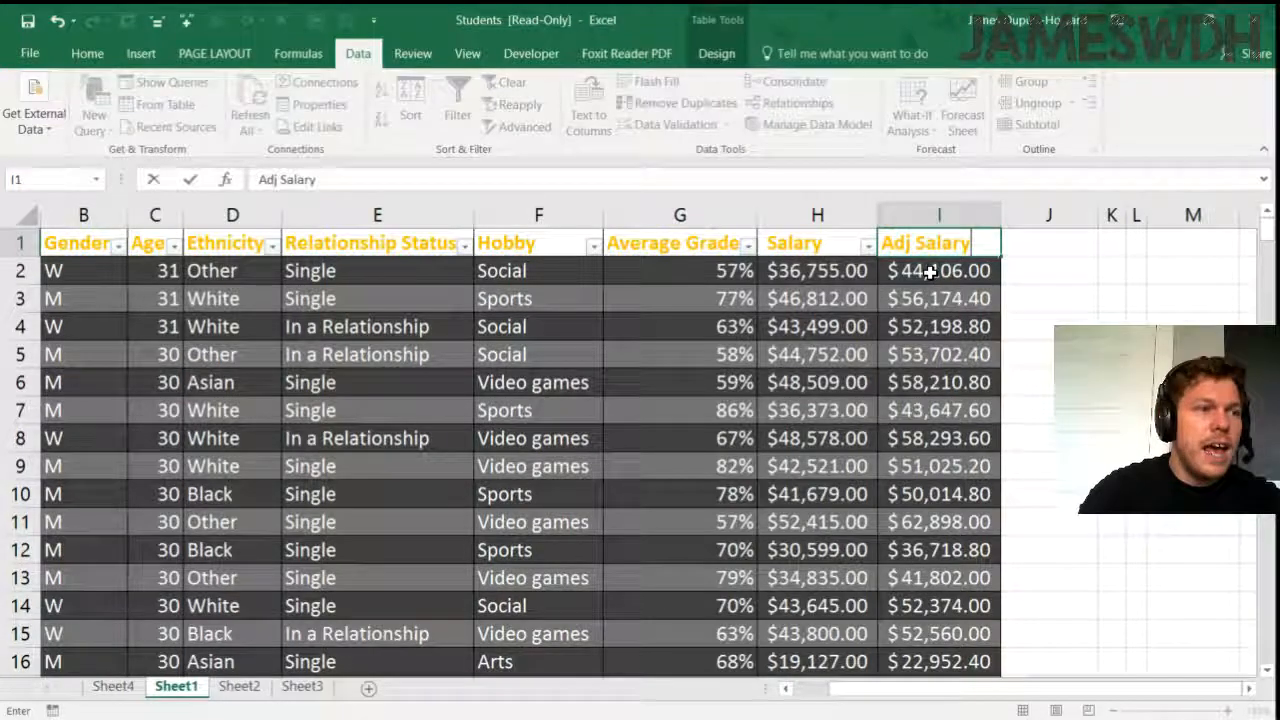
{"action": "key", "text": "Return"}
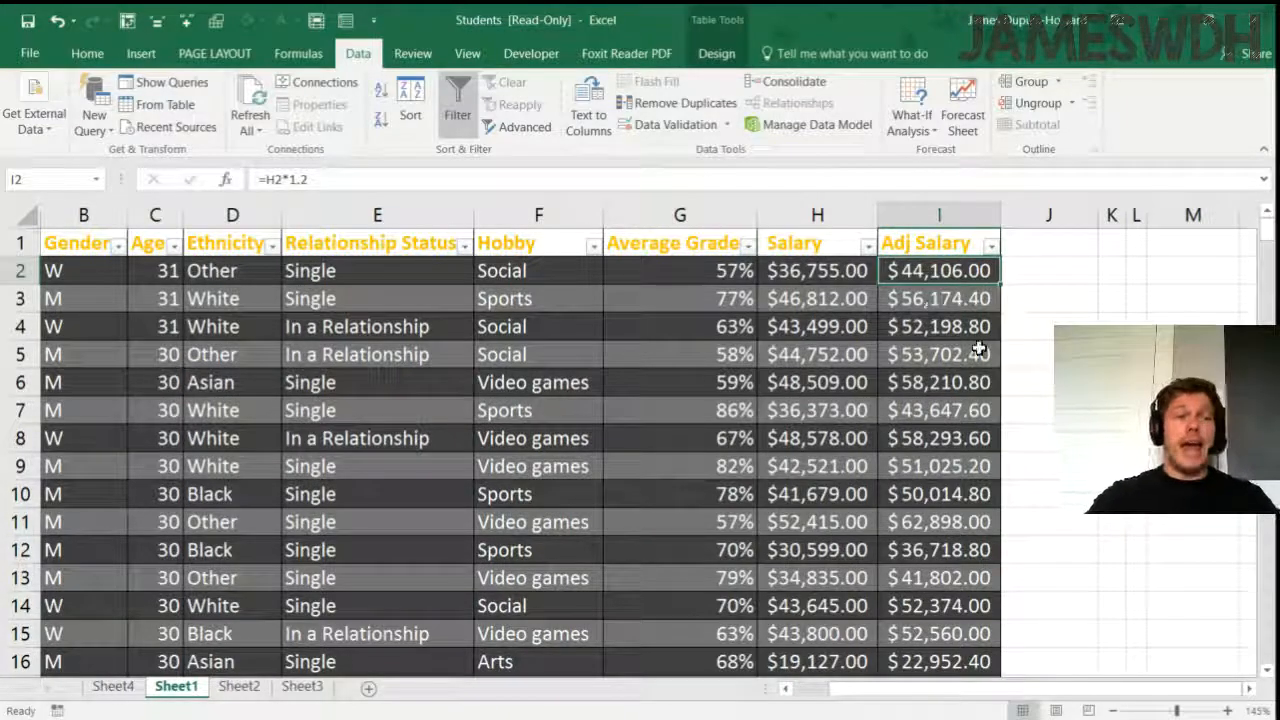
Step: Move the table's whole Salary column, header included, in front of Average Grade, and move it back to its original place
{"action": "left_click_drag", "start_coordinate": [1014, 691], "coordinate": [963, 691]}
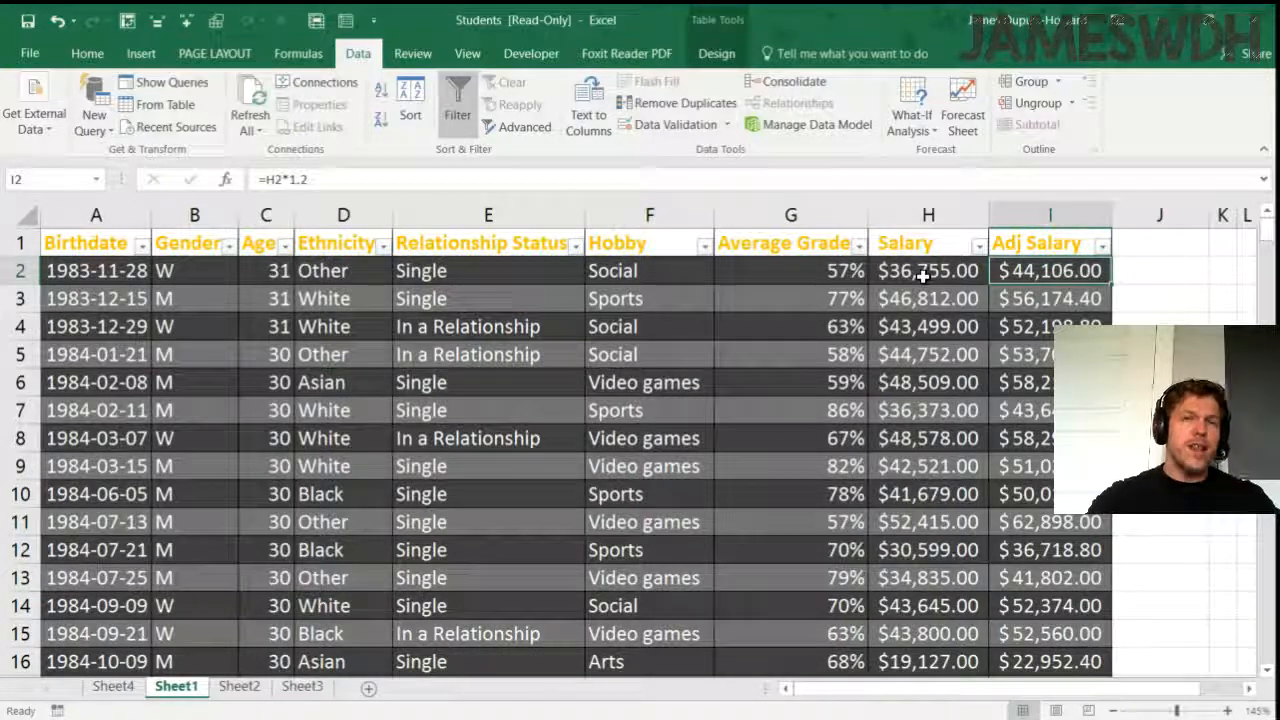
{"action": "left_click", "coordinate": [920, 213]}
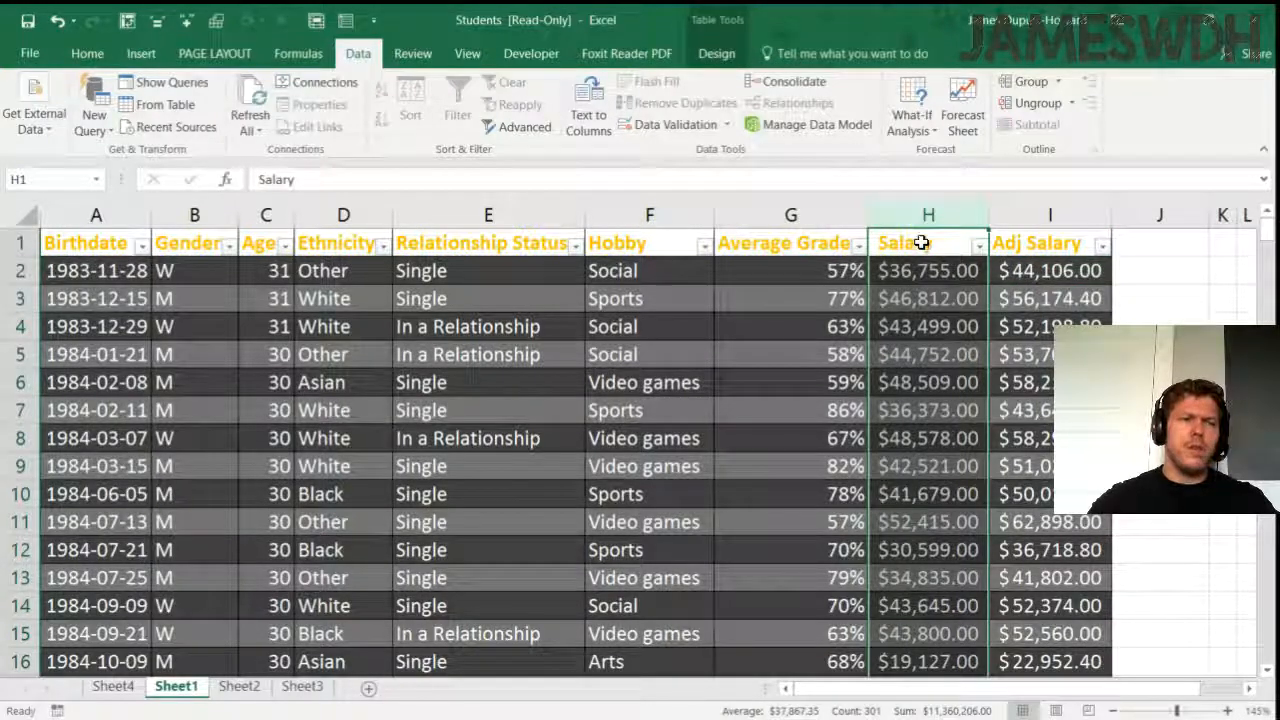
{"action": "left_click", "coordinate": [919, 229]}
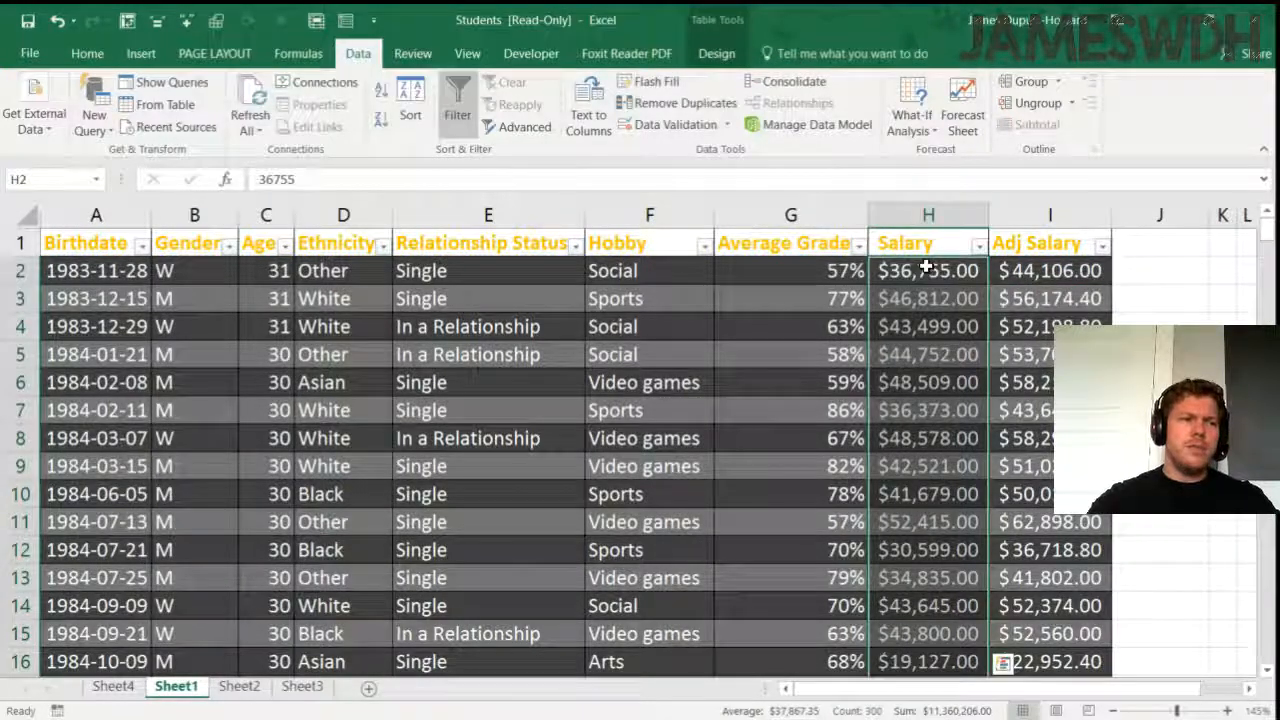
{"action": "left_click_drag", "start_coordinate": [928, 258], "coordinate": [676, 278]}
{"action": "left_click_drag", "start_coordinate": [590, 268], "coordinate": [910, 283]}
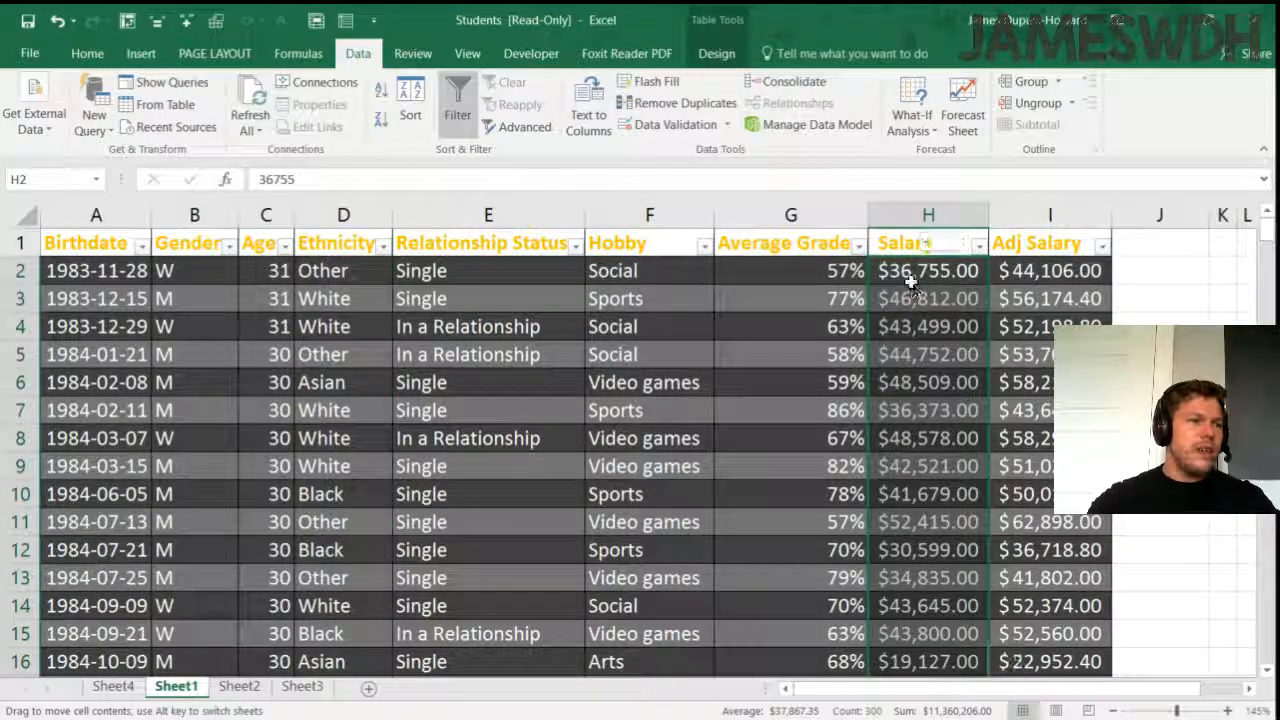
{"action": "left_click", "coordinate": [928, 232]}
{"action": "scroll", "coordinate": [929, 294], "scroll_direction": "down", "scroll_amount": 3}
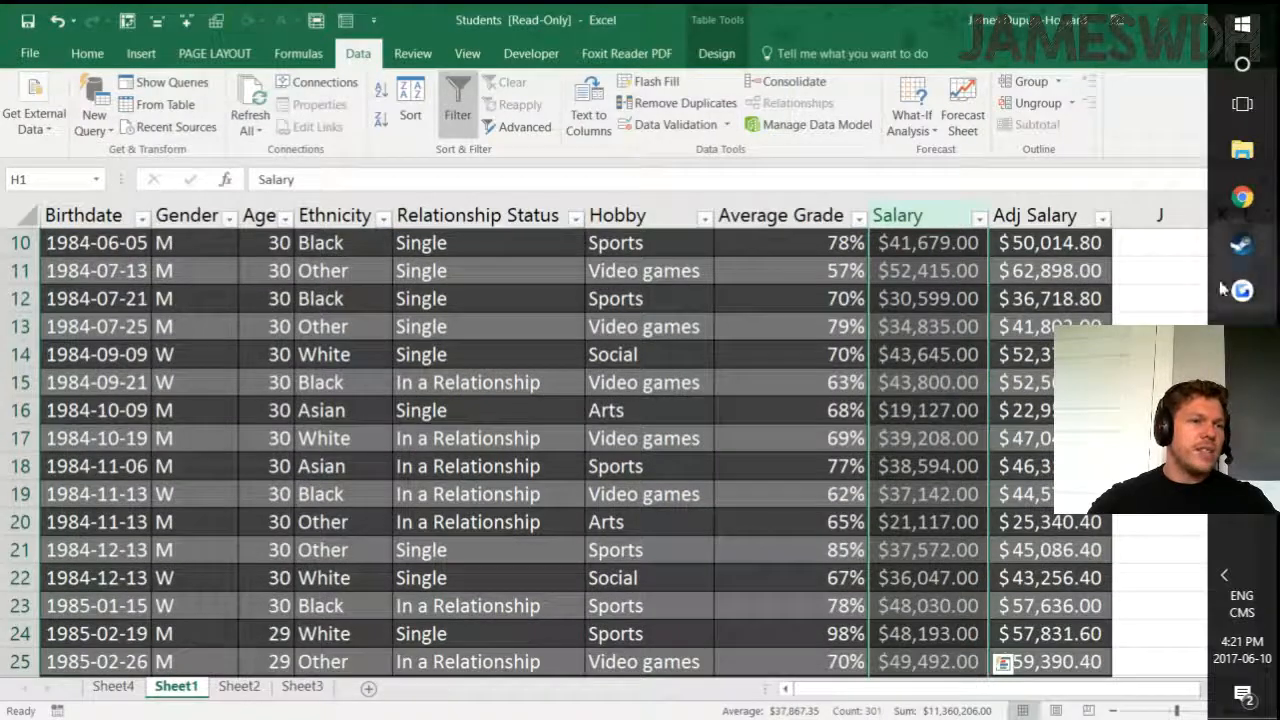
{"action": "left_click_drag", "start_coordinate": [1265, 257], "coordinate": [1265, 648]}
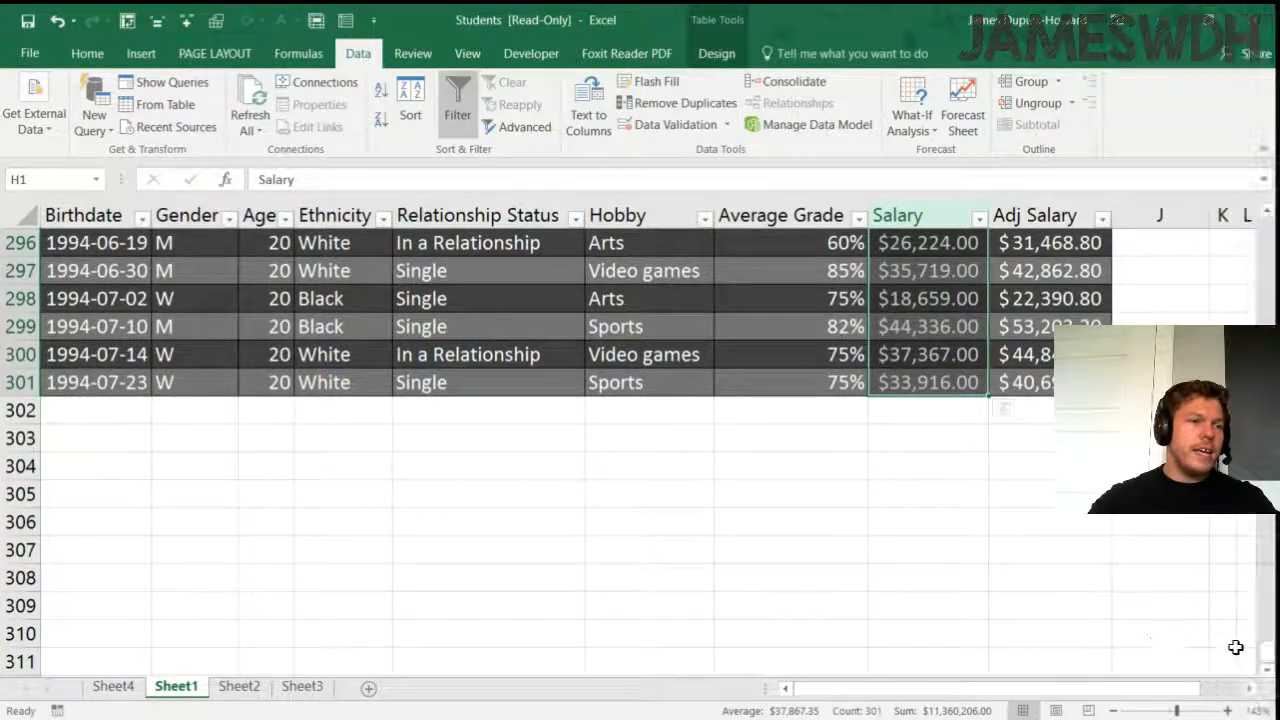
{"action": "left_click_drag", "start_coordinate": [1258, 648], "coordinate": [1265, 230]}
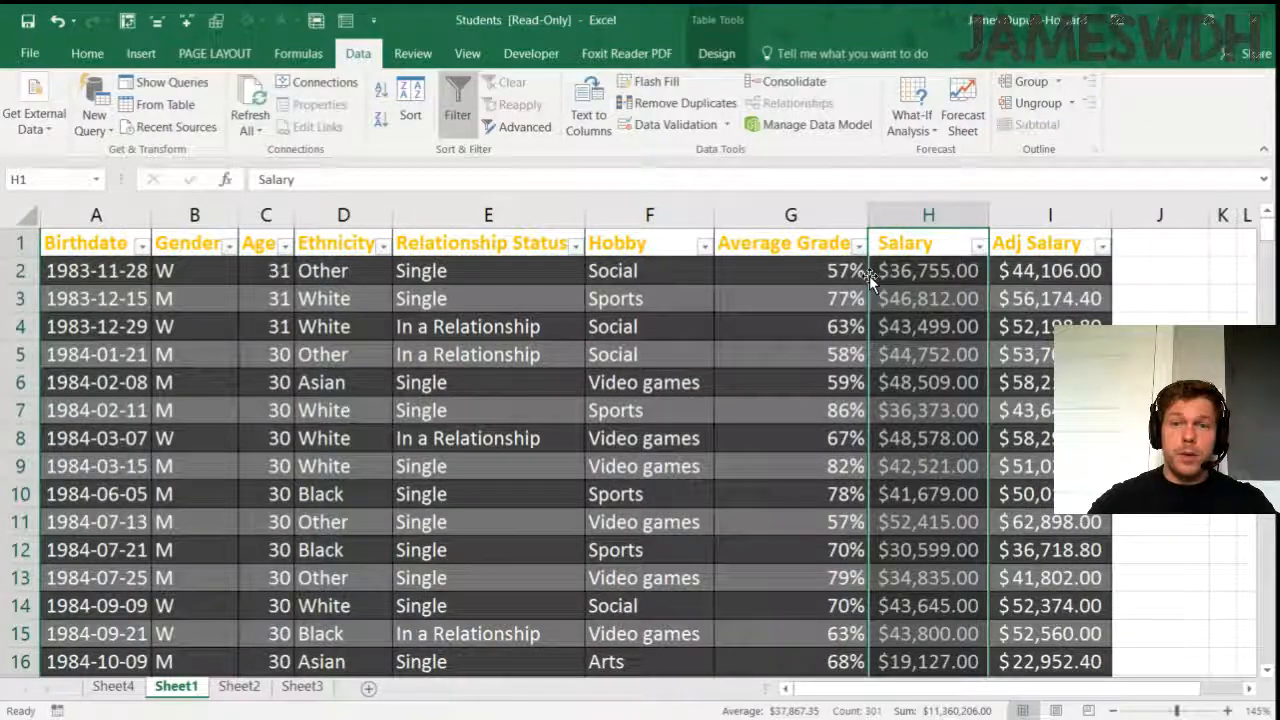
{"action": "left_click_drag", "start_coordinate": [870, 274], "coordinate": [714, 257]}
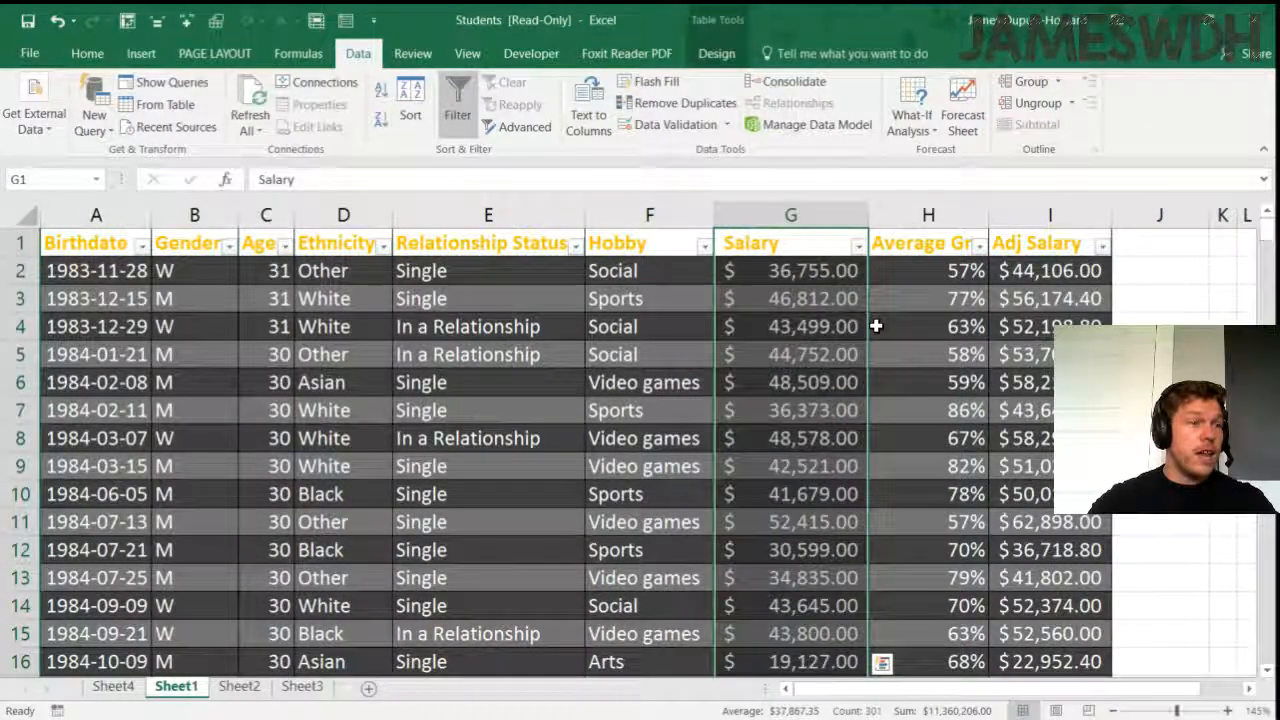
{"action": "left_click_drag", "start_coordinate": [868, 325], "coordinate": [965, 325]}
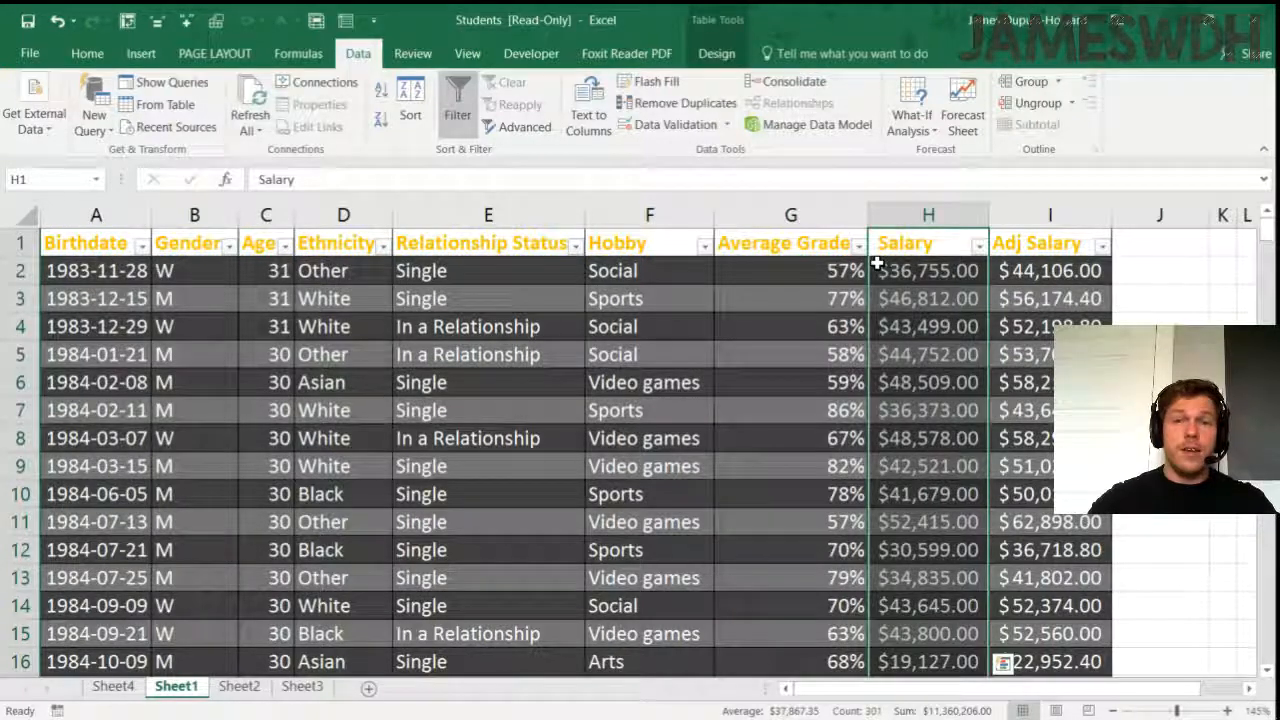
Step: Move the table's whole Hobby column in front of Relationship Status, and return it to its original place
{"action": "left_click", "coordinate": [783, 246]}
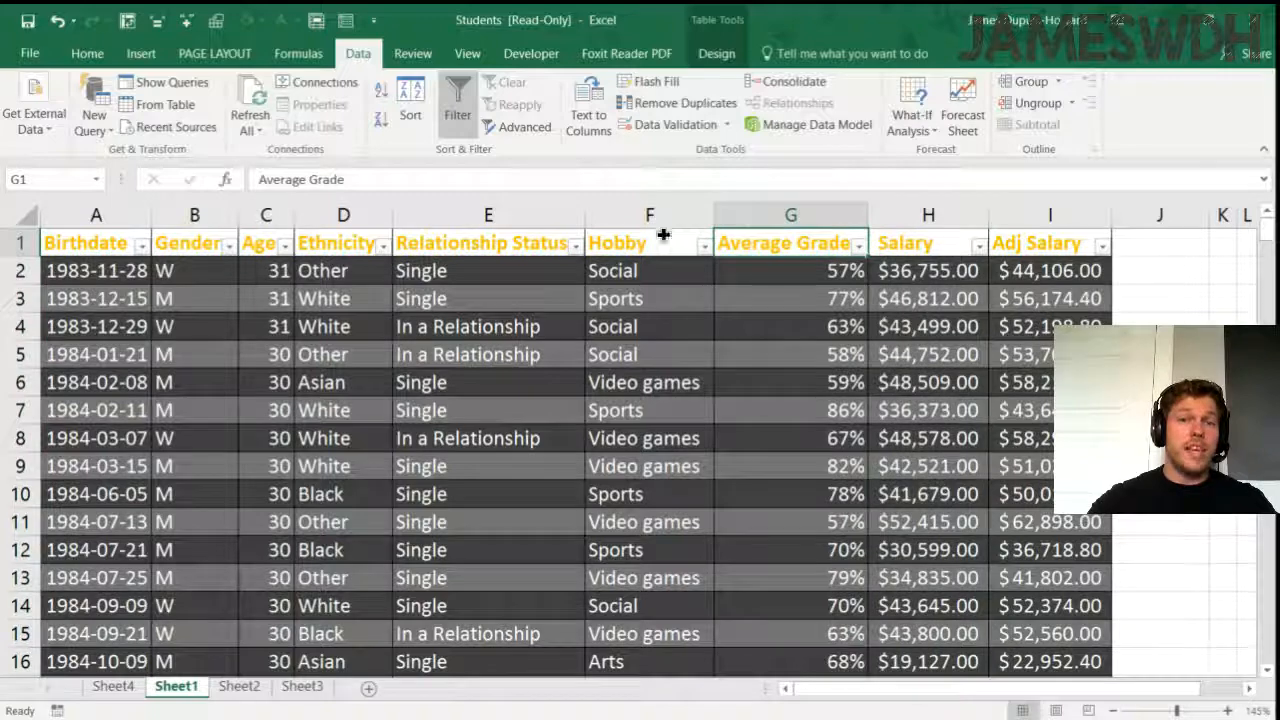
{"action": "left_click", "coordinate": [664, 231]}
{"action": "left_click", "coordinate": [660, 234]}
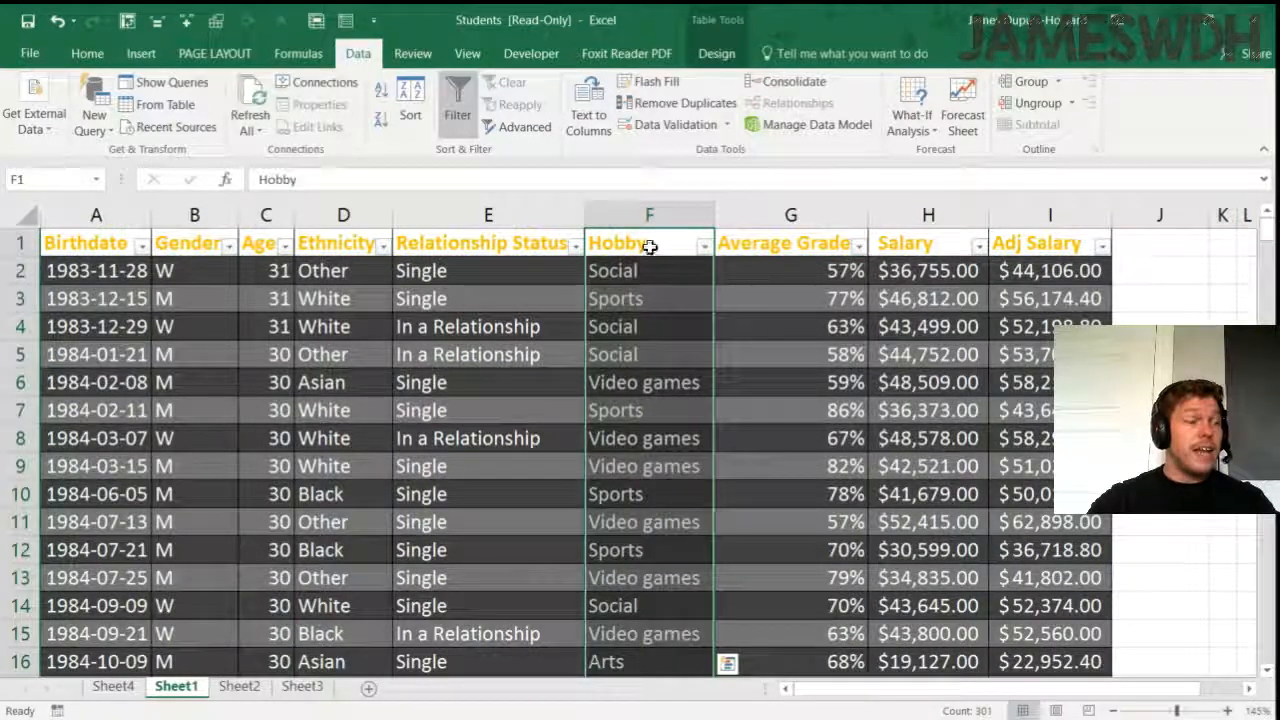
{"action": "left_click_drag", "start_coordinate": [711, 316], "coordinate": [425, 325]}
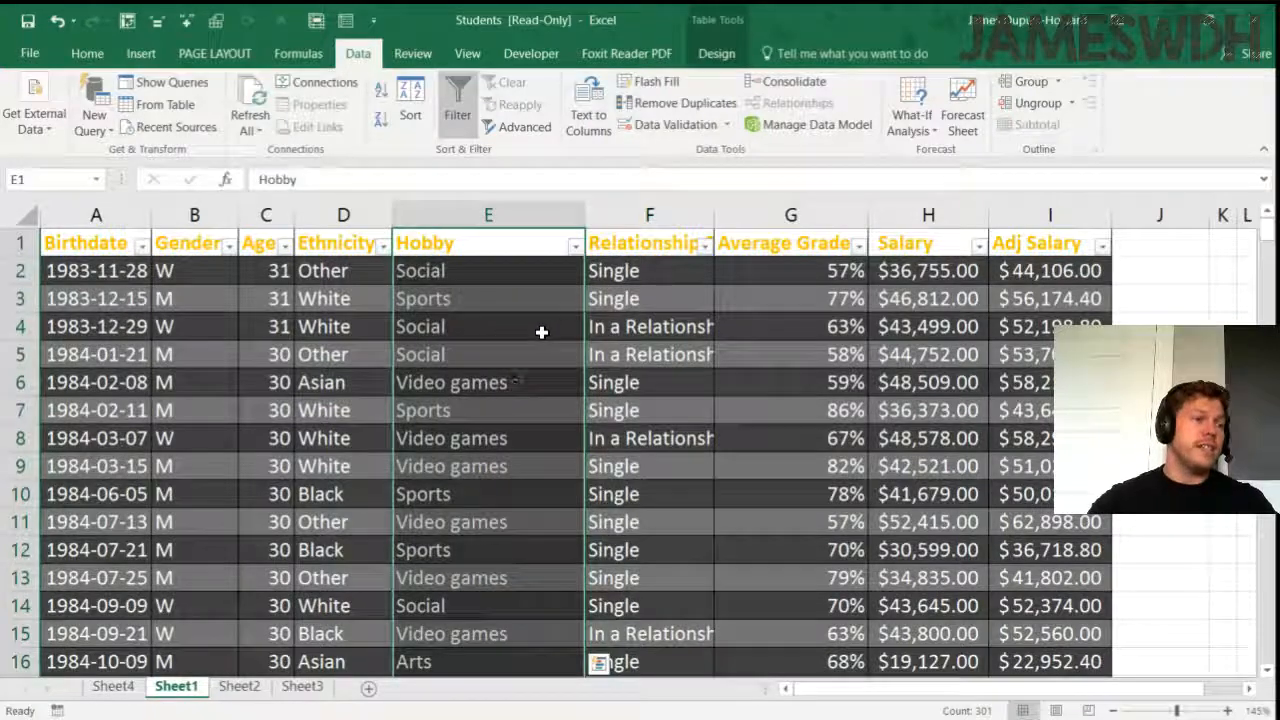
{"action": "left_click_drag", "start_coordinate": [584, 329], "coordinate": [718, 352]}
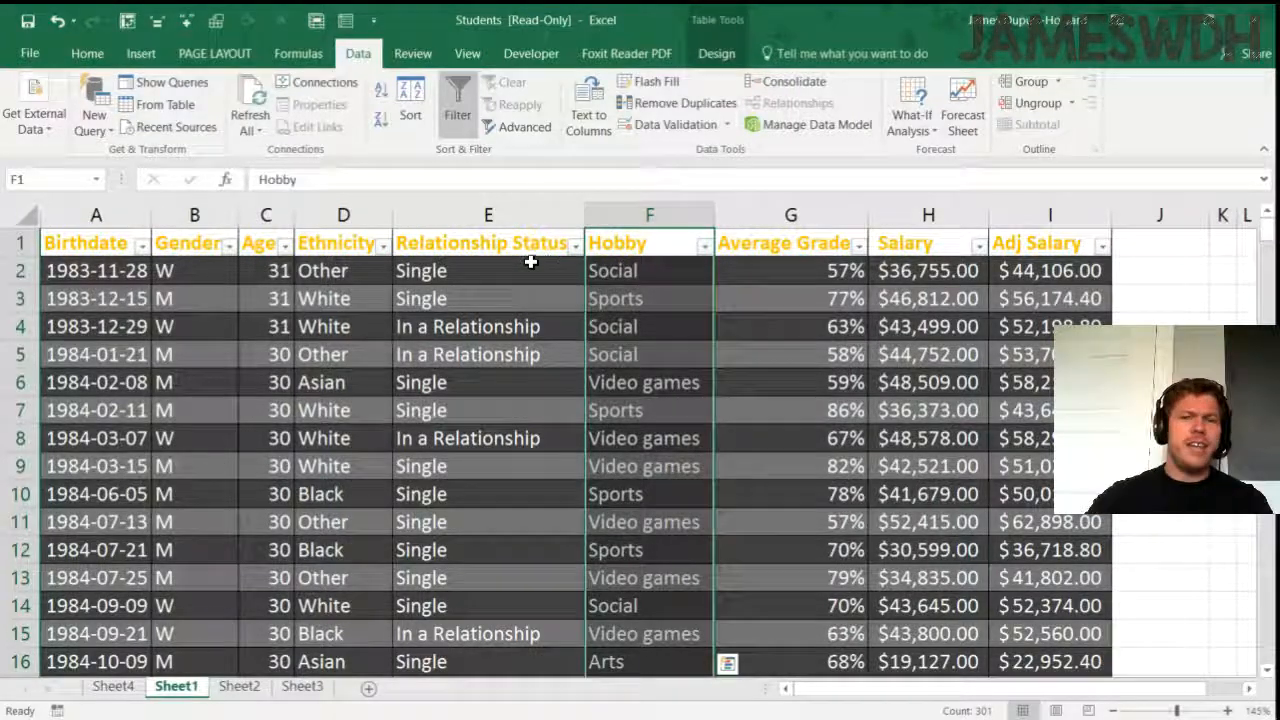
Step: Narrow the empty column J and enter 1, 2 and 3 in cells K2 to K4 beside the table
{"action": "left_click", "coordinate": [1168, 215]}
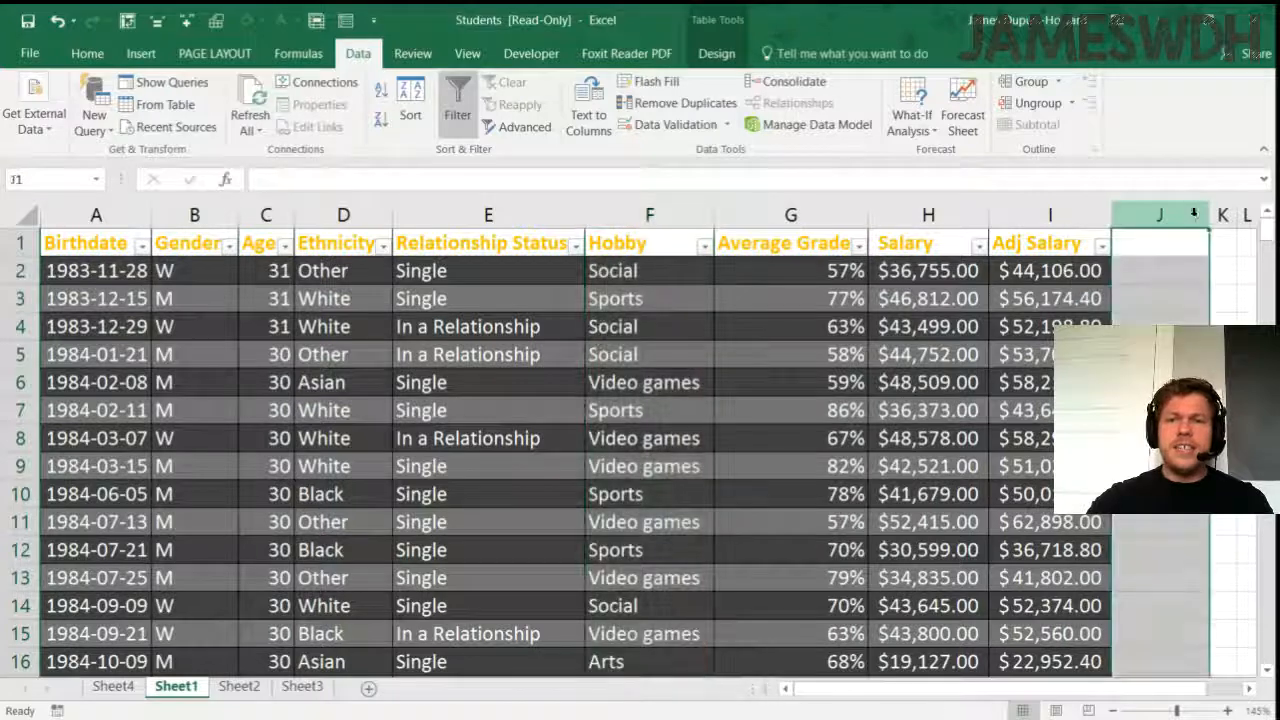
{"action": "left_click", "coordinate": [1178, 270]}
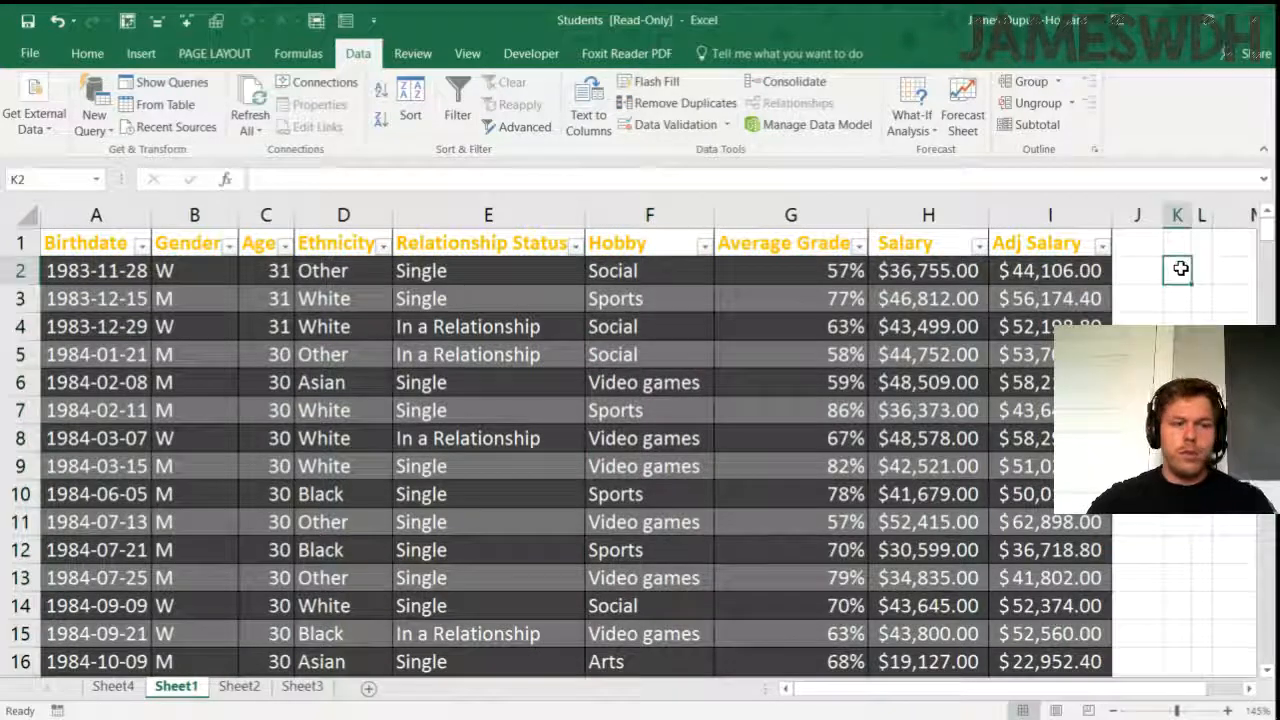
{"action": "type", "text": "q"}
{"action": "key", "text": "BackSpace"}
{"action": "type", "text": "1"}
{"action": "key", "text": "Return"}
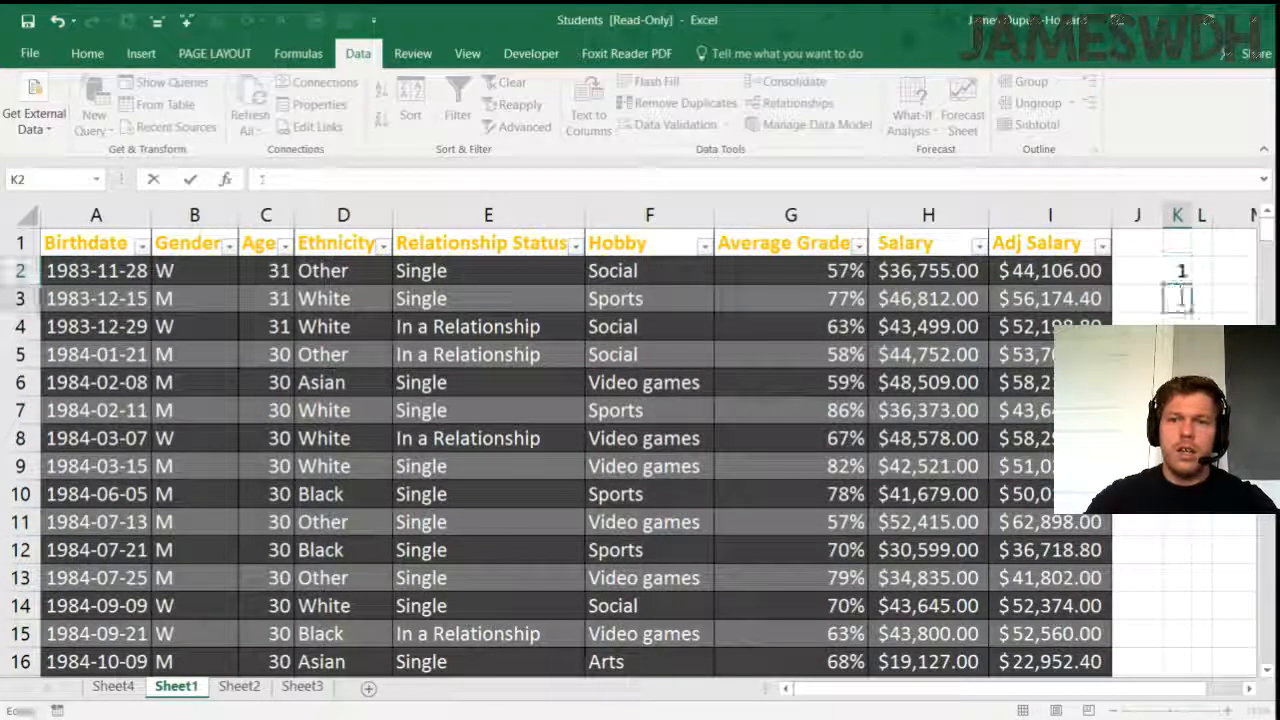
{"action": "type", "text": "2"}
{"action": "key", "text": "Return"}
{"action": "type", "text": "3"}
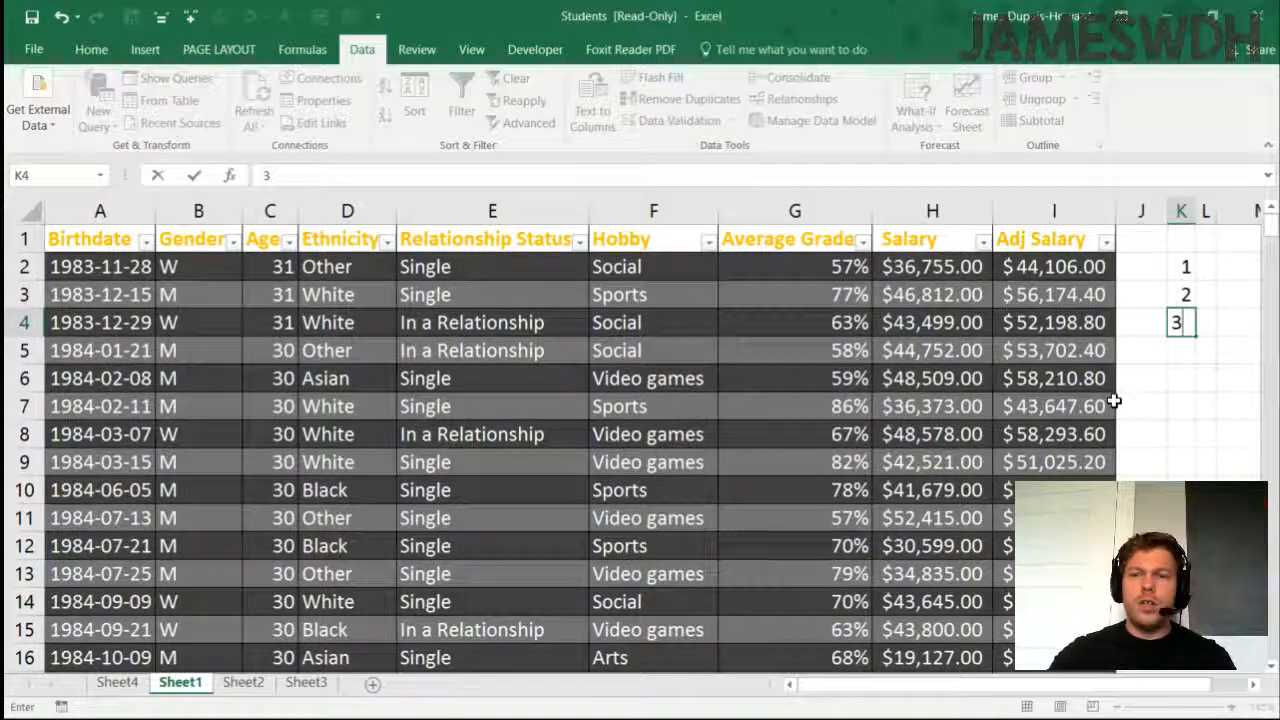
{"action": "left_click", "coordinate": [1151, 350]}
Step: Insert an entire worksheet row above row 3, and undo that insertion
{"action": "left_click", "coordinate": [33, 292]}
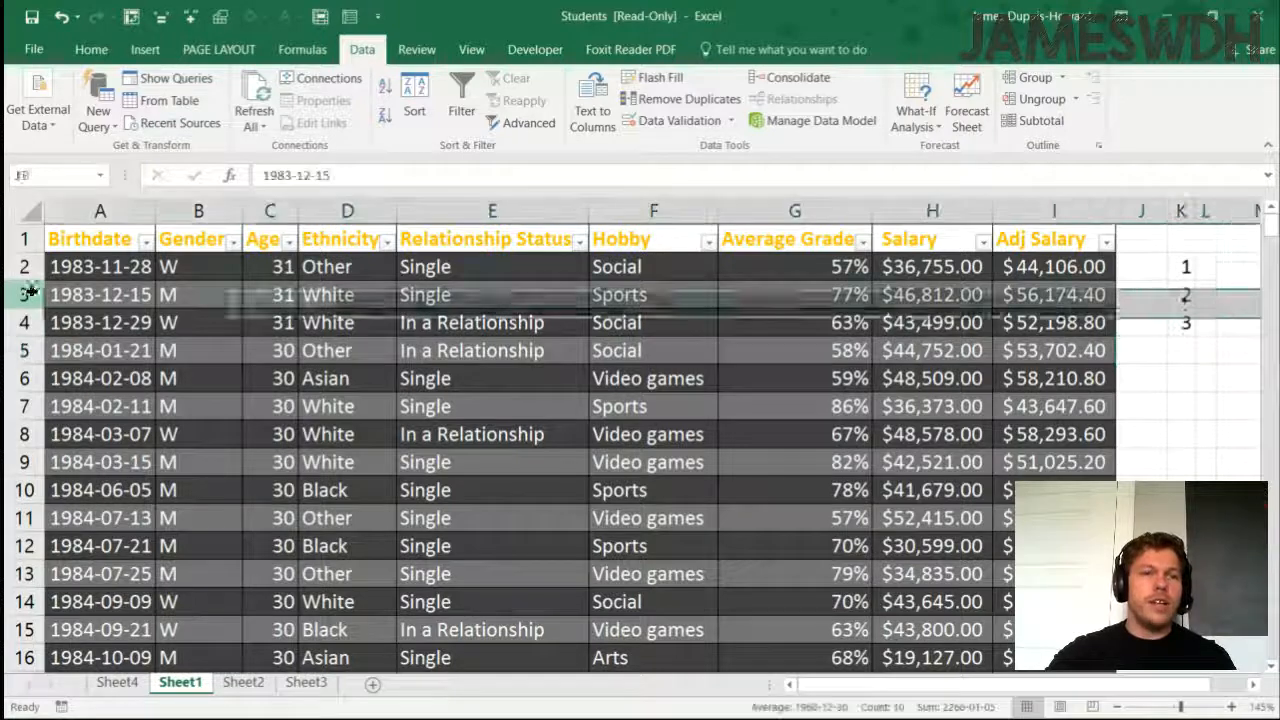
{"action": "right_click", "coordinate": [33, 292]}
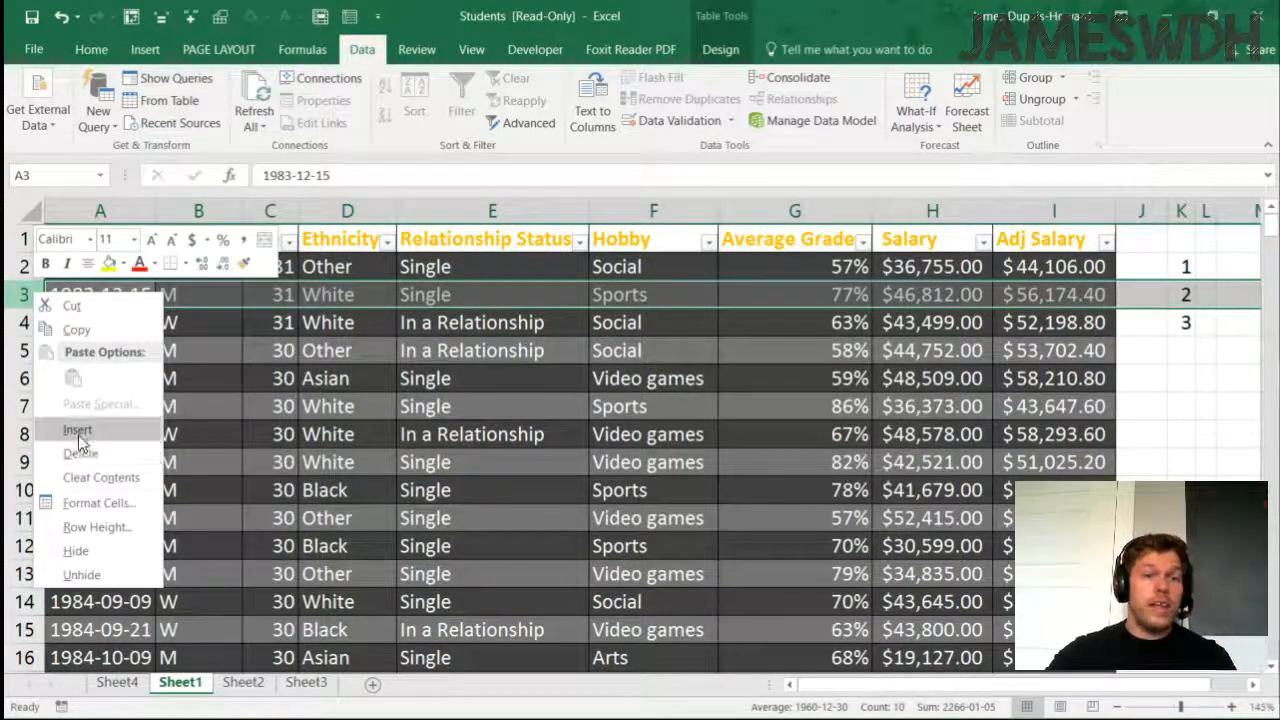
{"action": "left_click", "coordinate": [75, 429]}
{"action": "left_click", "coordinate": [1185, 275]}
{"action": "left_click", "coordinate": [1177, 296]}
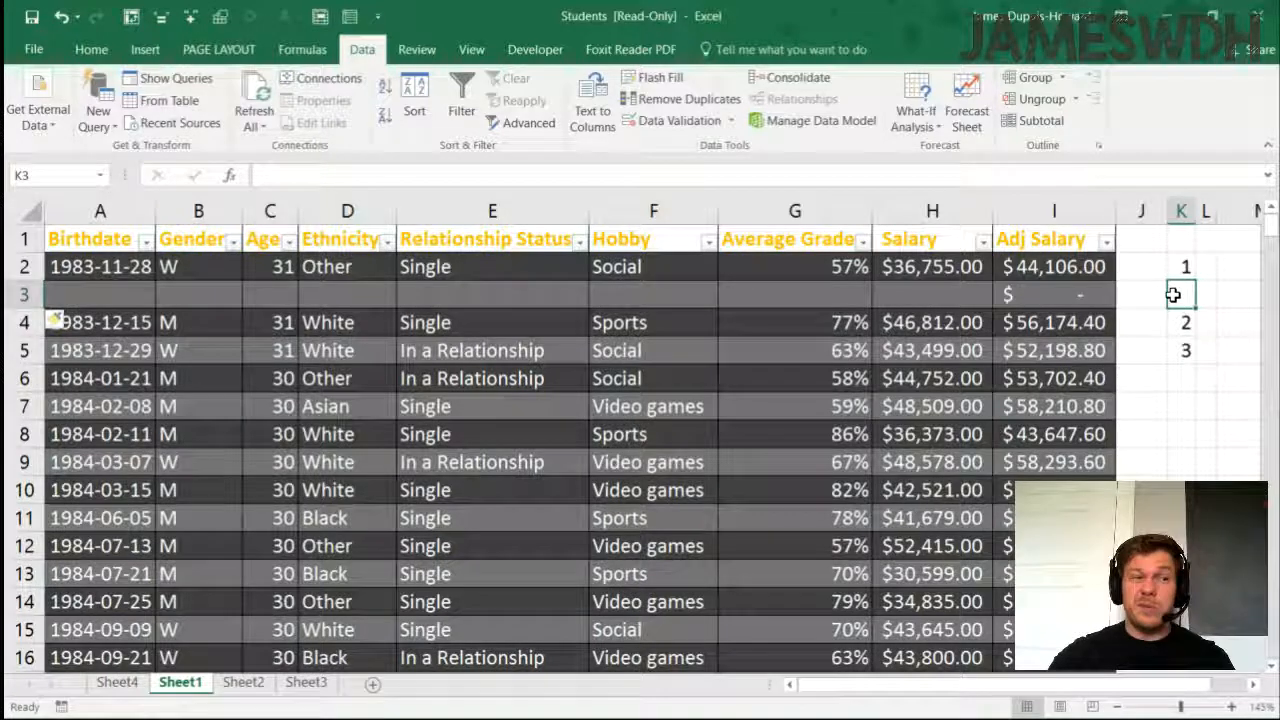
{"action": "key", "text": "ctrl+z"}
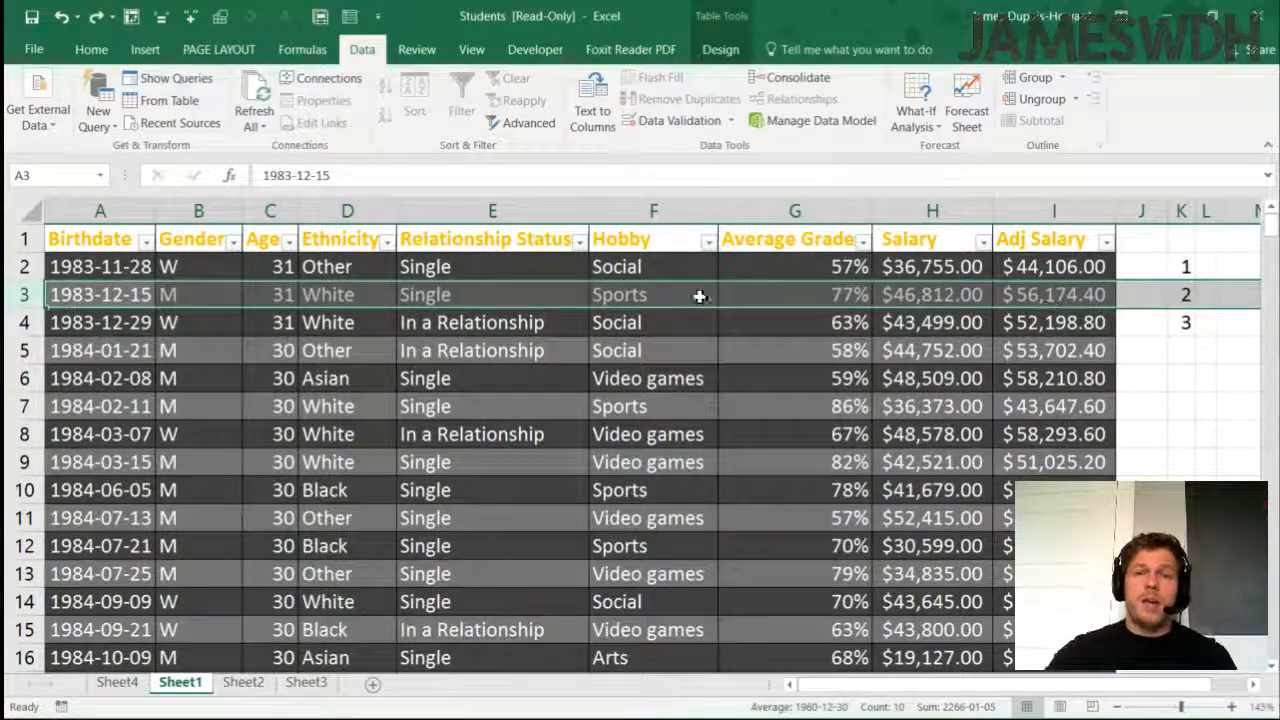
Step: Insert a row above row 3 within the table only, and check the values in K2 to K4 beside it
{"action": "left_click", "coordinate": [652, 294]}
{"action": "left_click", "coordinate": [24, 294]}
{"action": "right_click", "coordinate": [28, 296]}
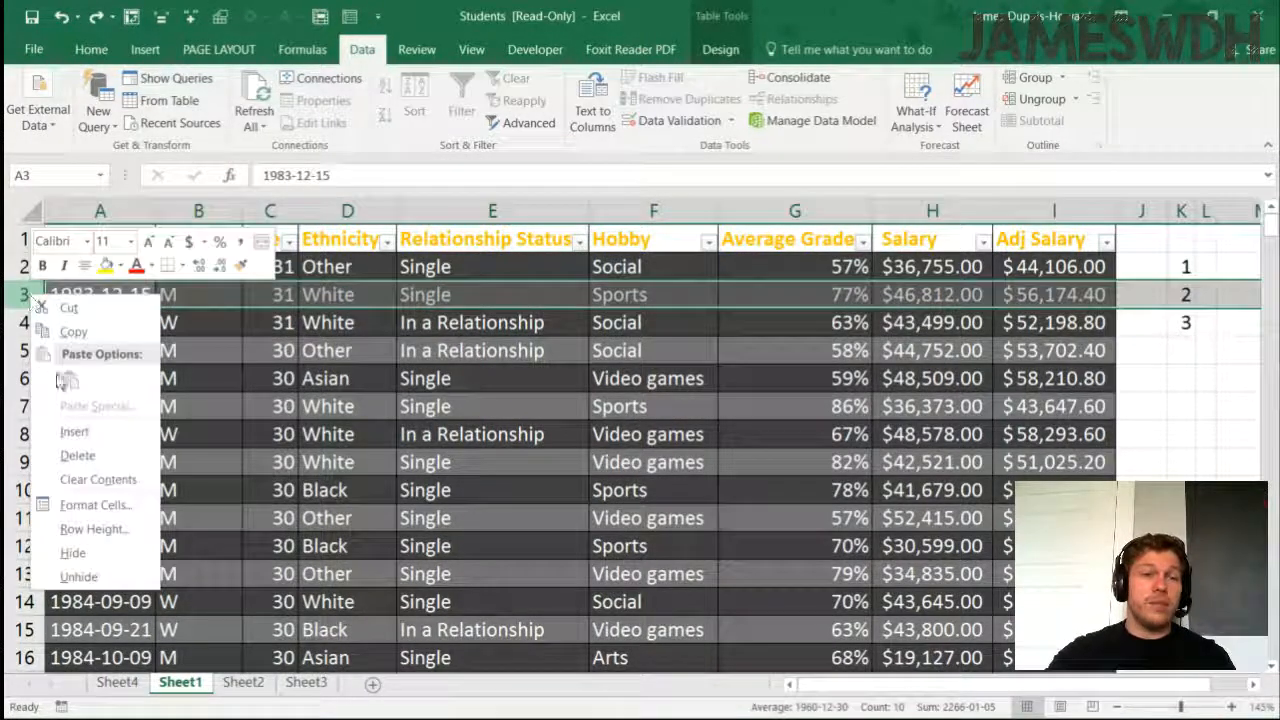
{"action": "left_click", "coordinate": [486, 290]}
{"action": "right_click", "coordinate": [486, 290]}
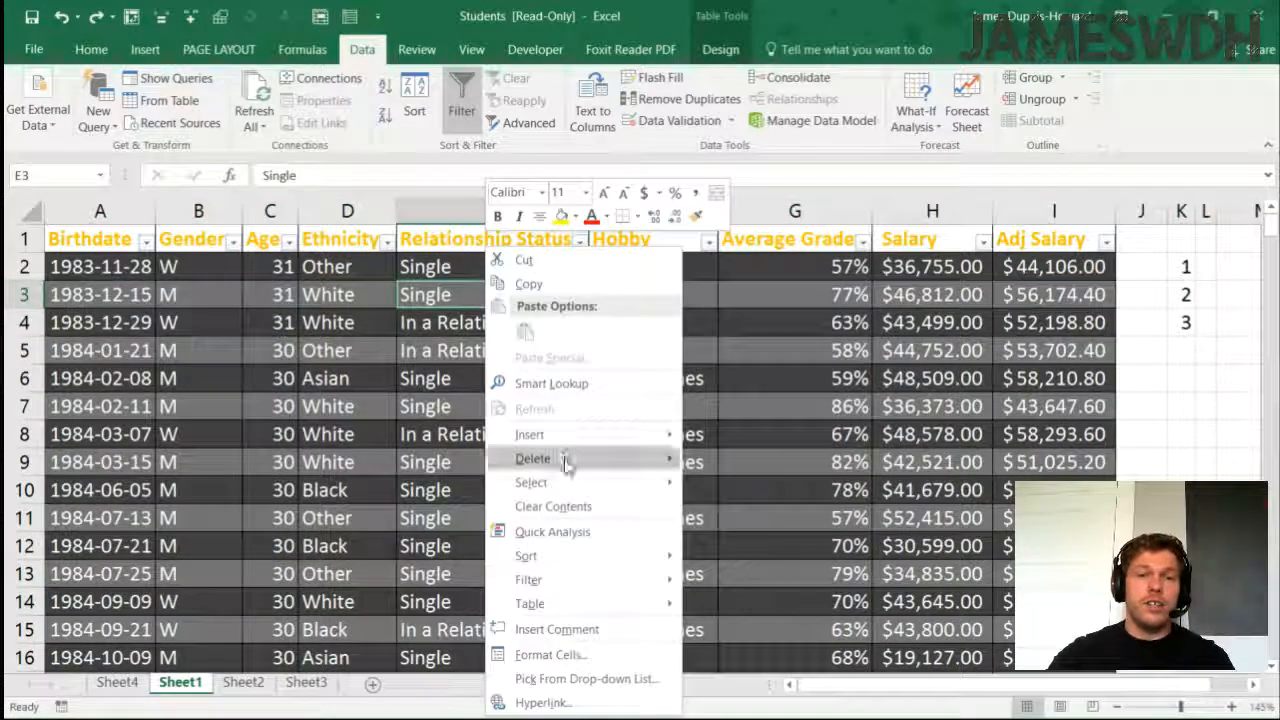
{"action": "mouse_move", "coordinate": [585, 440]}
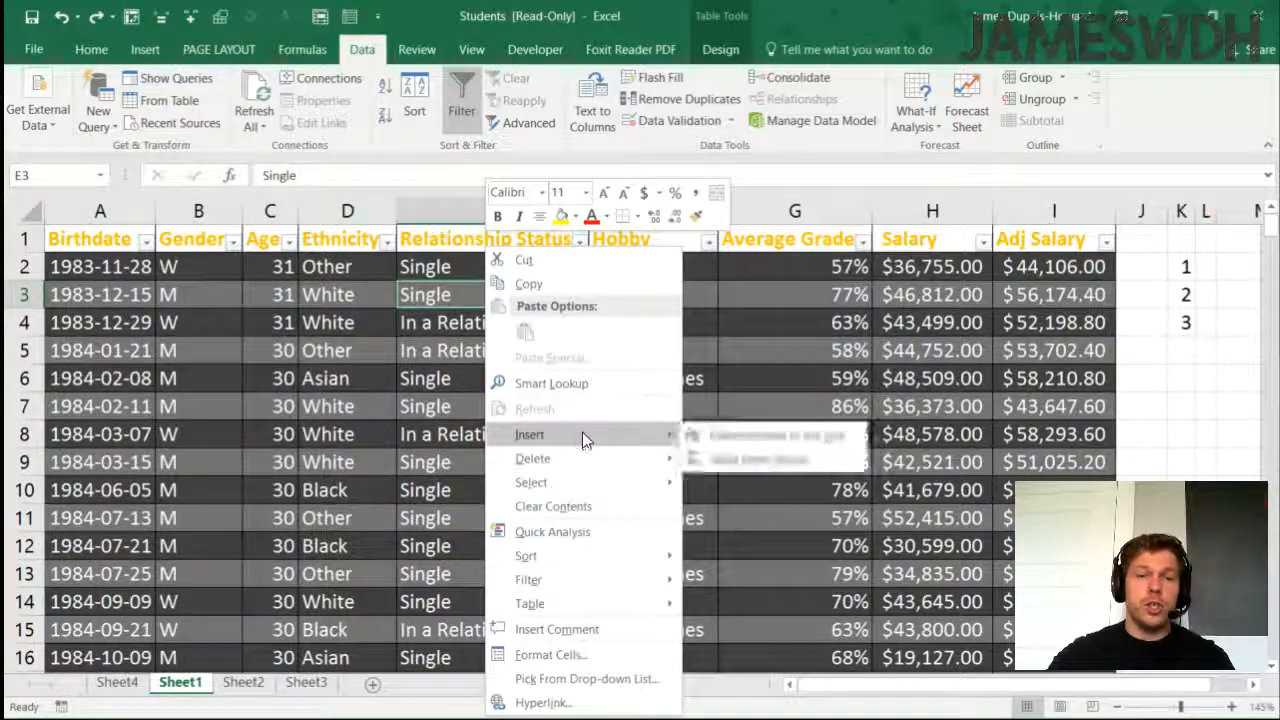
{"action": "left_click", "coordinate": [833, 460]}
{"action": "left_click_drag", "start_coordinate": [1030, 294], "coordinate": [149, 288]}
{"action": "left_click_drag", "start_coordinate": [1184, 265], "coordinate": [1179, 350]}
Step: Delete the entire worksheet row 3 together with the cell in column K, and undo that deletion
{"action": "left_click", "coordinate": [32, 296]}
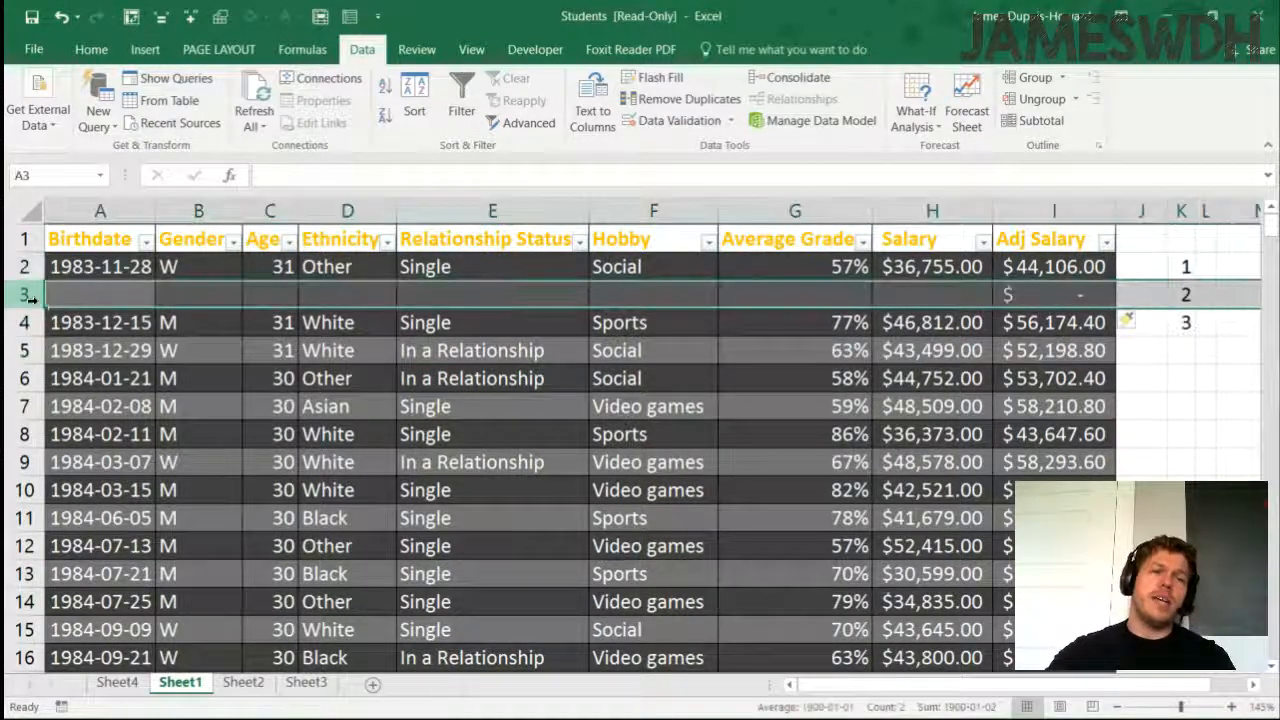
{"action": "right_click", "coordinate": [32, 296]}
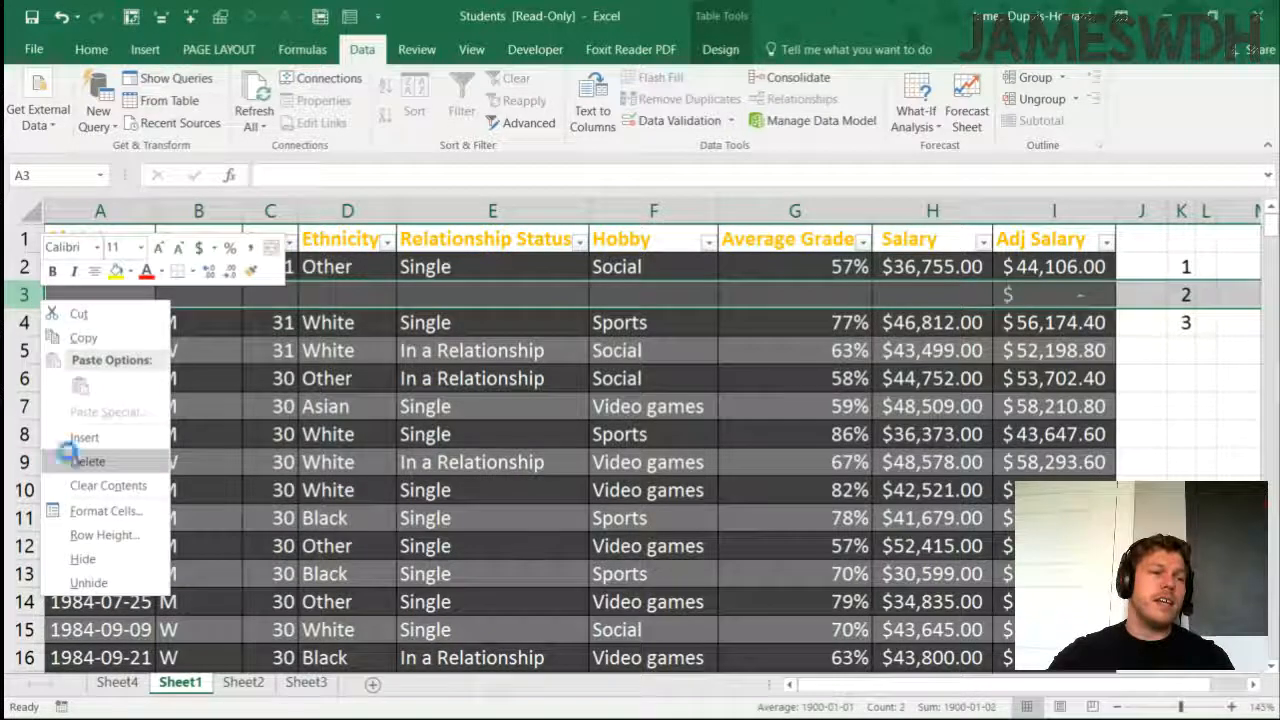
{"action": "left_click", "coordinate": [87, 461]}
{"action": "left_click_drag", "start_coordinate": [1183, 268], "coordinate": [1179, 295]}
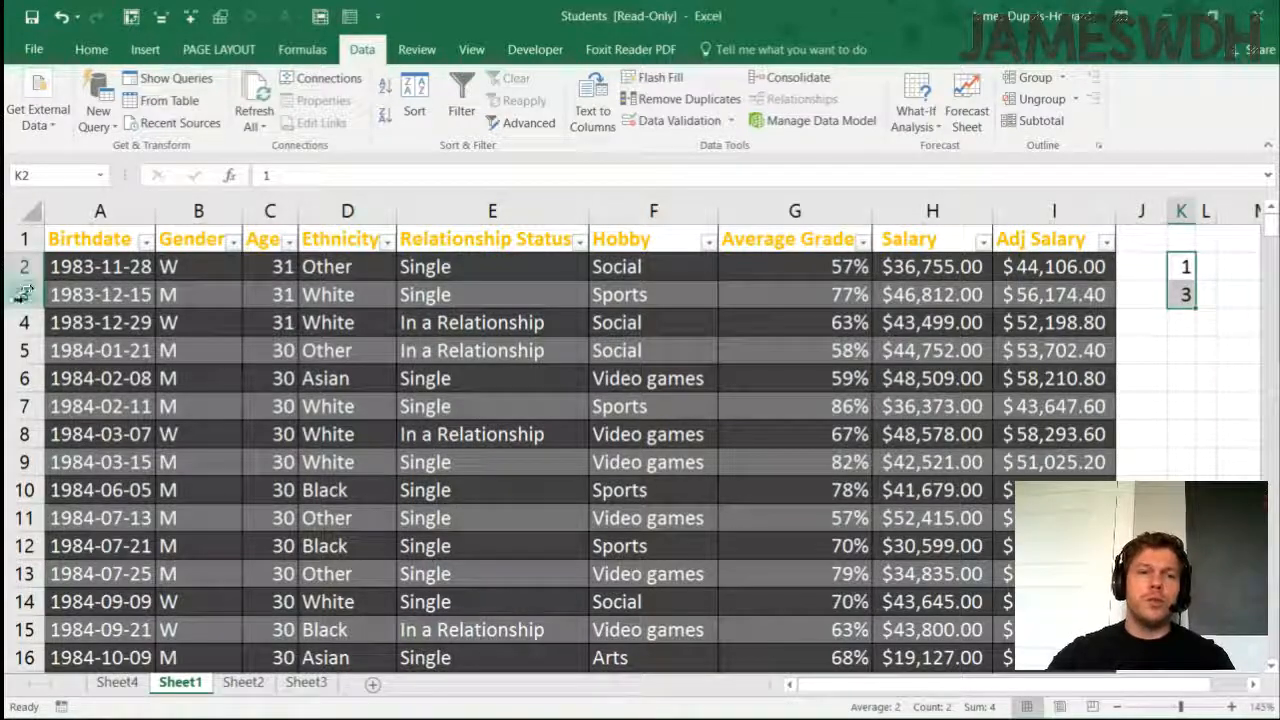
{"action": "key", "text": "ctrl+z"}
Step: Delete row 3 from within the table only, without removing the entire worksheet row
{"action": "left_click", "coordinate": [545, 296]}
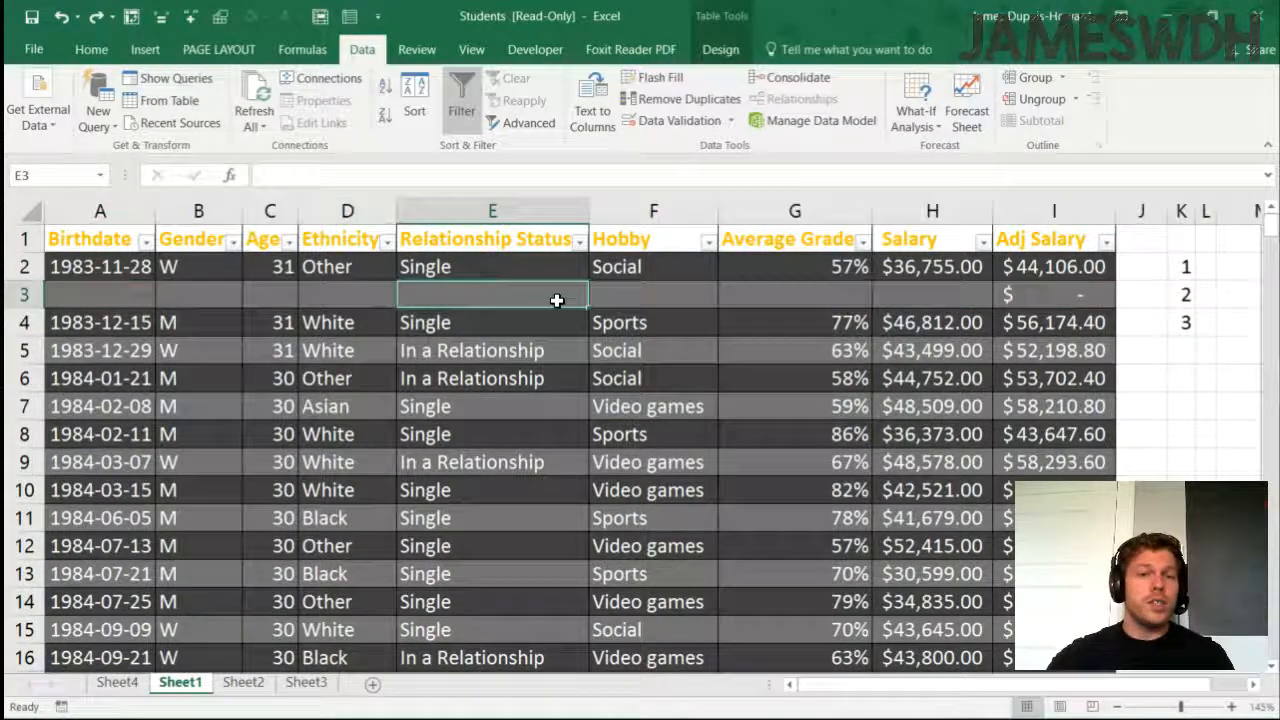
{"action": "left_click", "coordinate": [24, 295]}
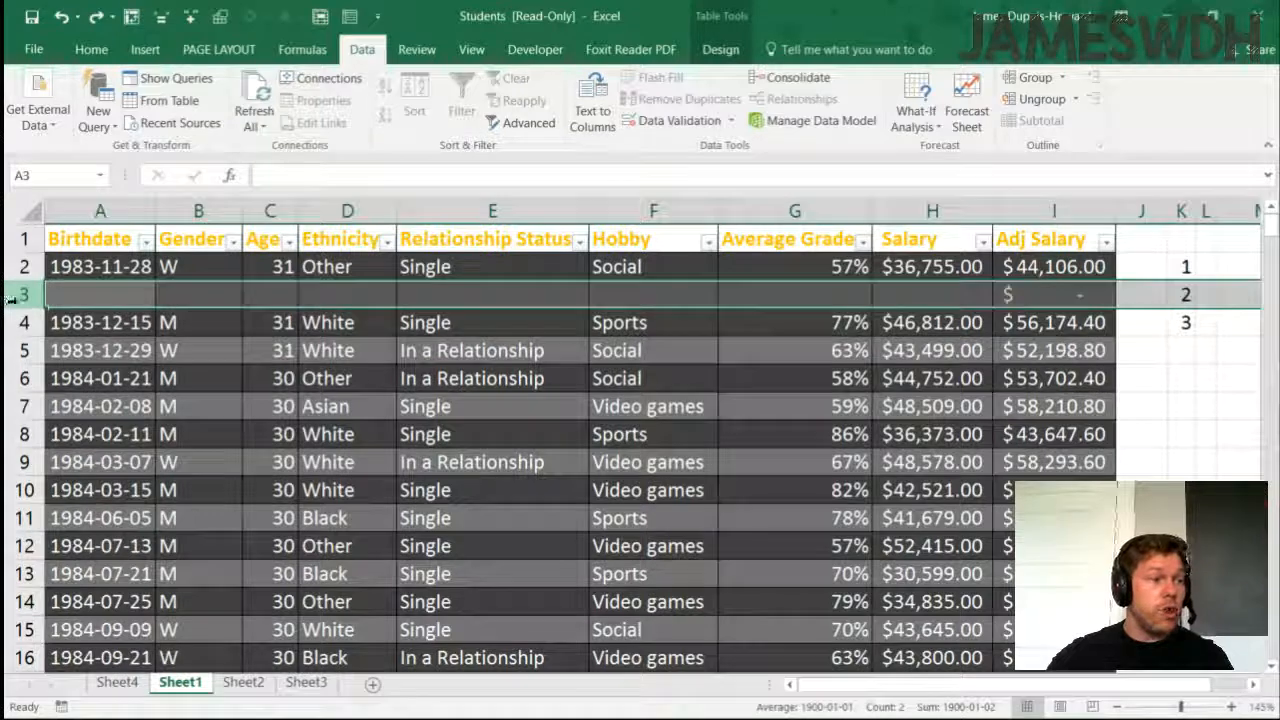
{"action": "left_click", "coordinate": [353, 298]}
{"action": "right_click", "coordinate": [443, 299]}
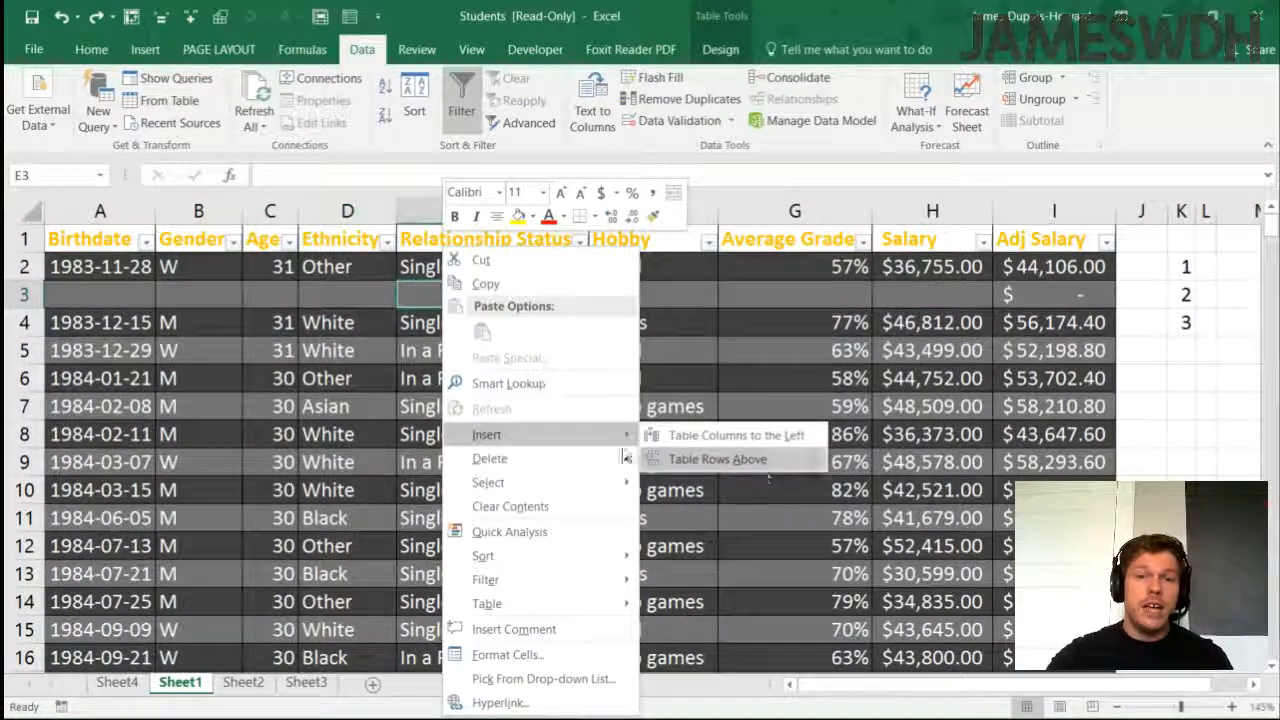
{"action": "mouse_move", "coordinate": [552, 464]}
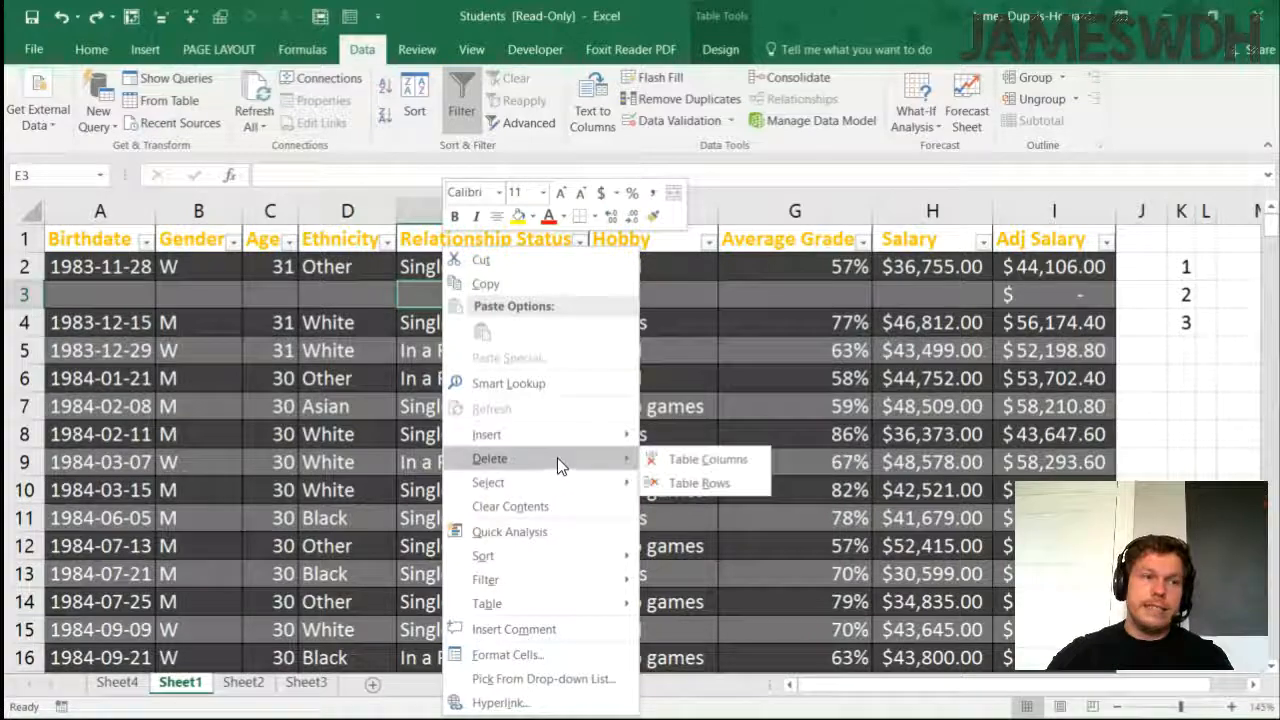
{"action": "left_click", "coordinate": [723, 490]}
Step: Clear the numbers in cells K2 to K4 beside the table
{"action": "left_click", "coordinate": [1074, 294]}
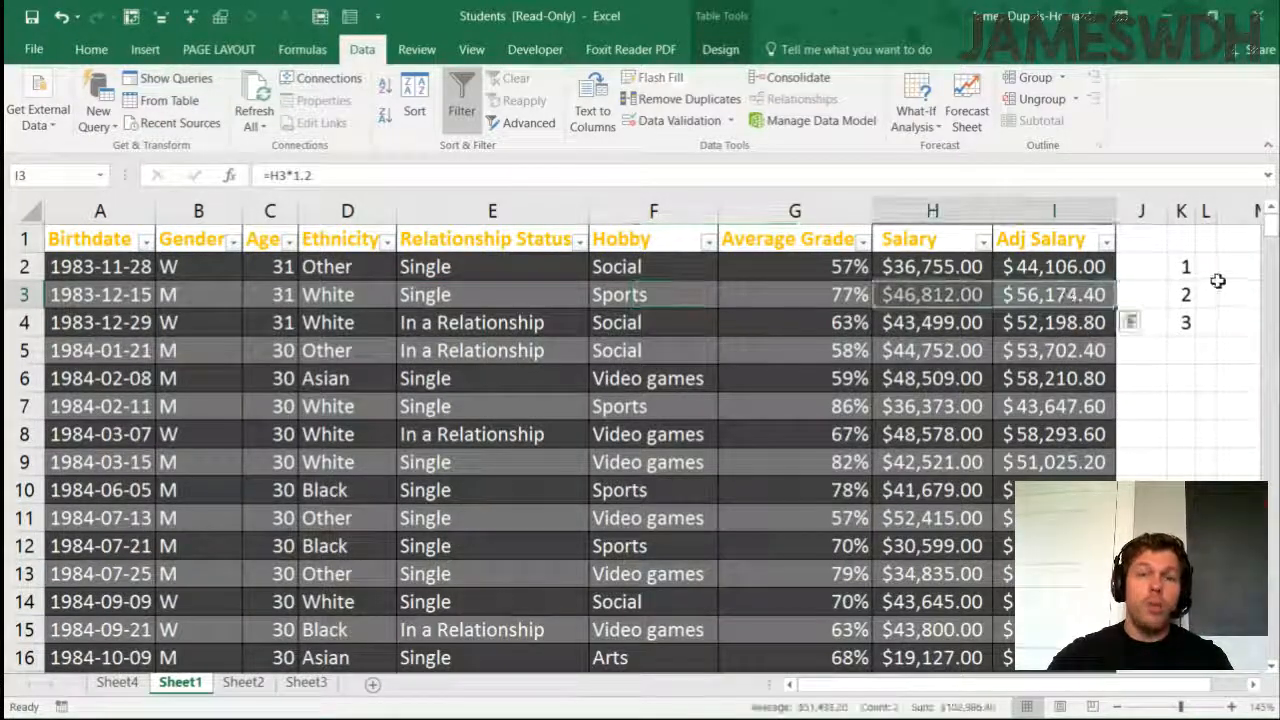
{"action": "left_click_drag", "start_coordinate": [1185, 266], "coordinate": [1182, 322]}
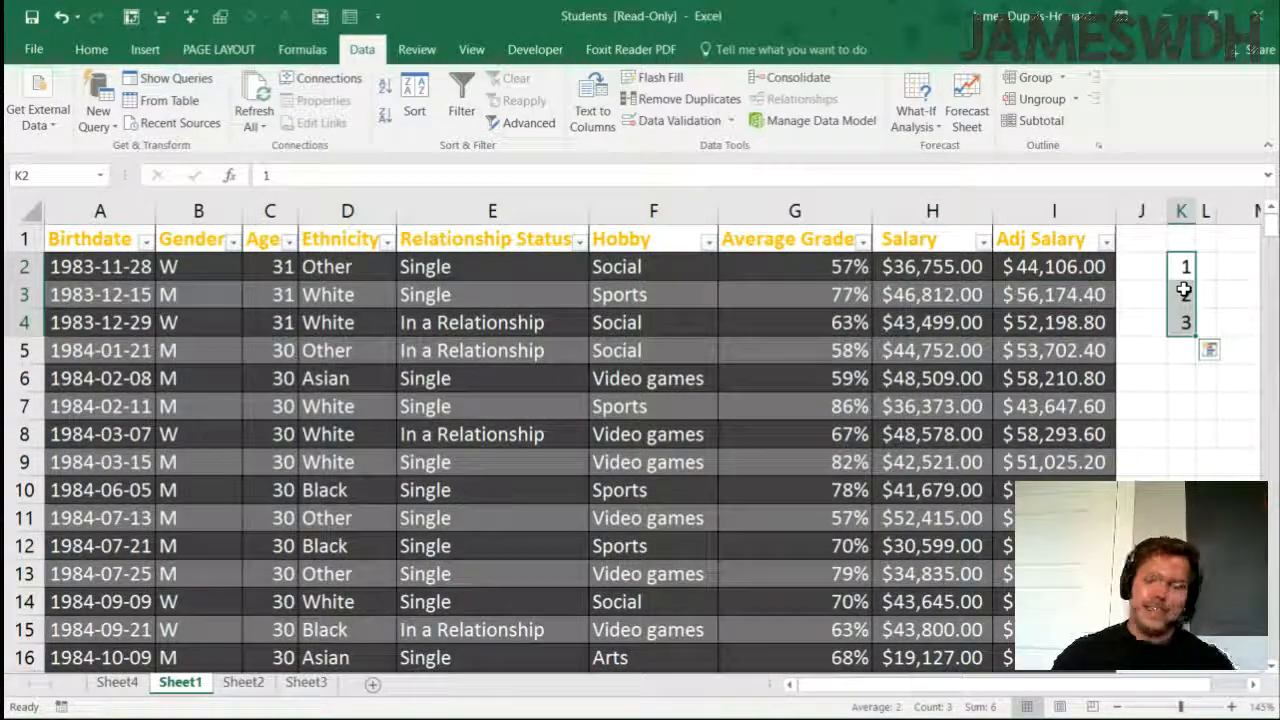
{"action": "key", "text": "Delete"}
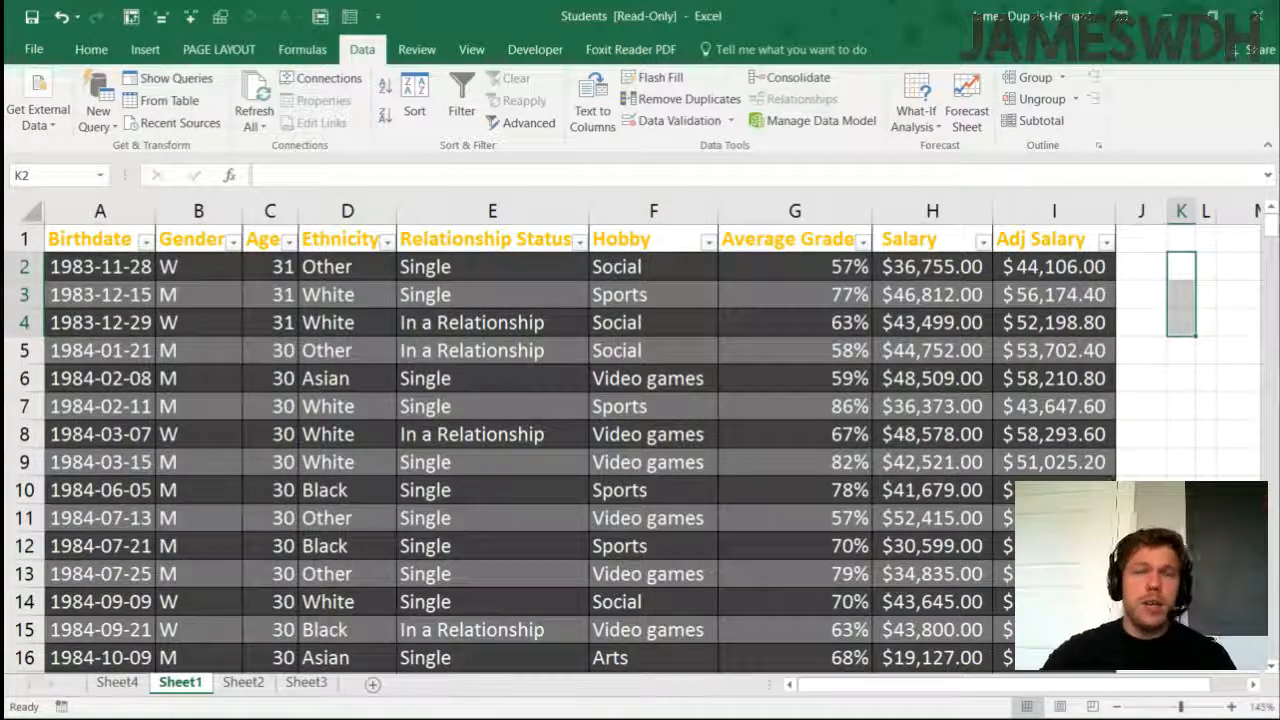
Step: Delete the Adj Salary column from the worksheet
{"action": "left_click", "coordinate": [1054, 211]}
{"action": "right_click", "coordinate": [1052, 213]}
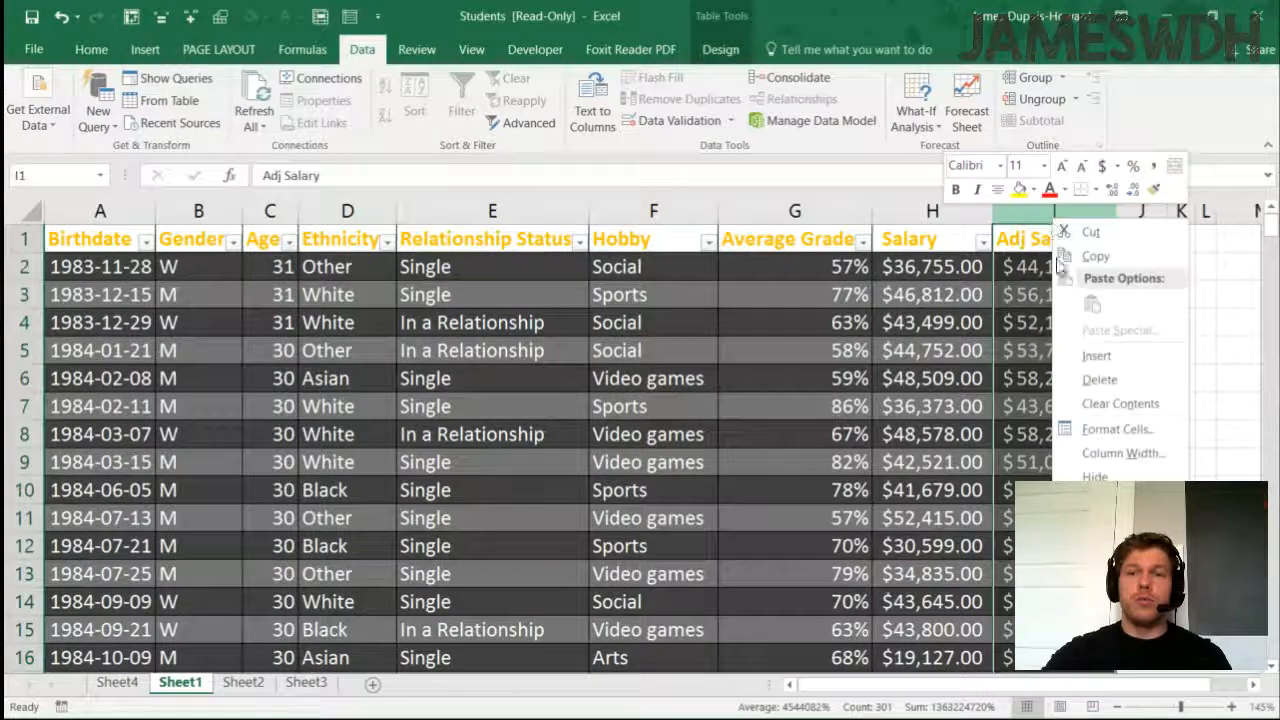
{"action": "left_click", "coordinate": [1093, 376]}
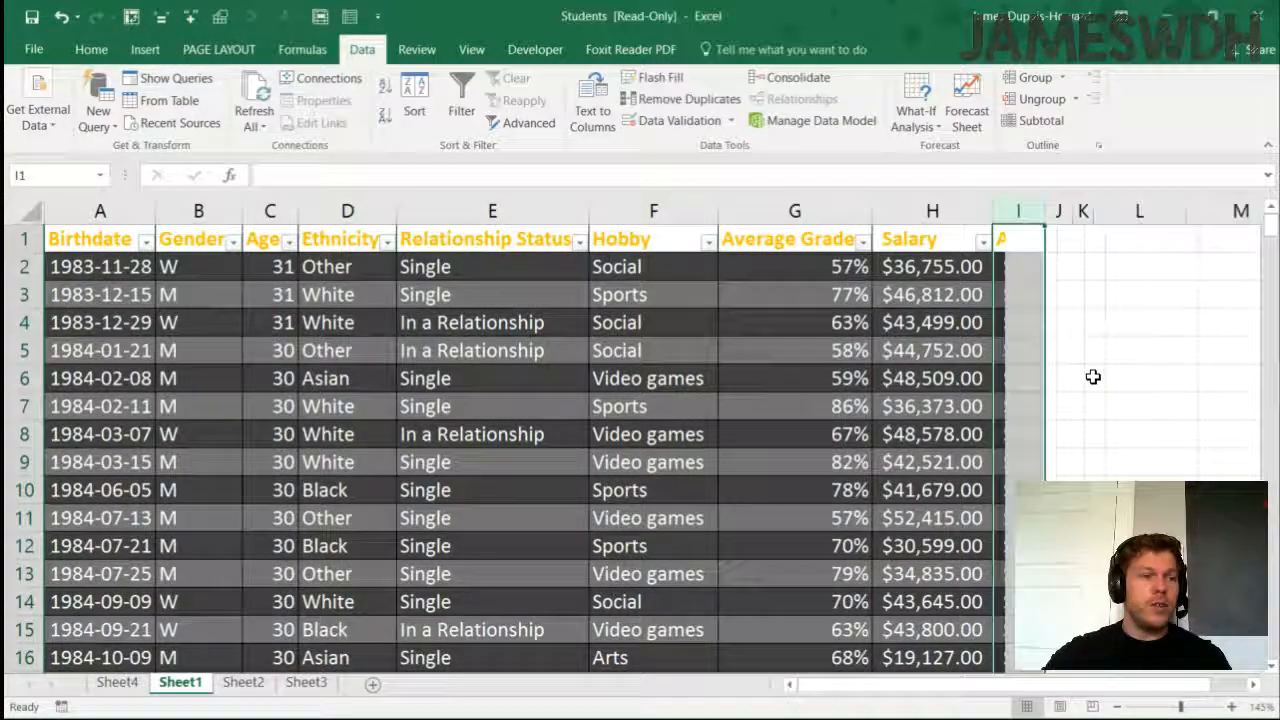
{"action": "left_click", "coordinate": [852, 326]}
{"action": "scroll", "coordinate": [855, 400], "scroll_direction": "down", "scroll_amount": 1}
{"action": "scroll", "coordinate": [830, 380], "scroll_direction": "up", "scroll_amount": 1}
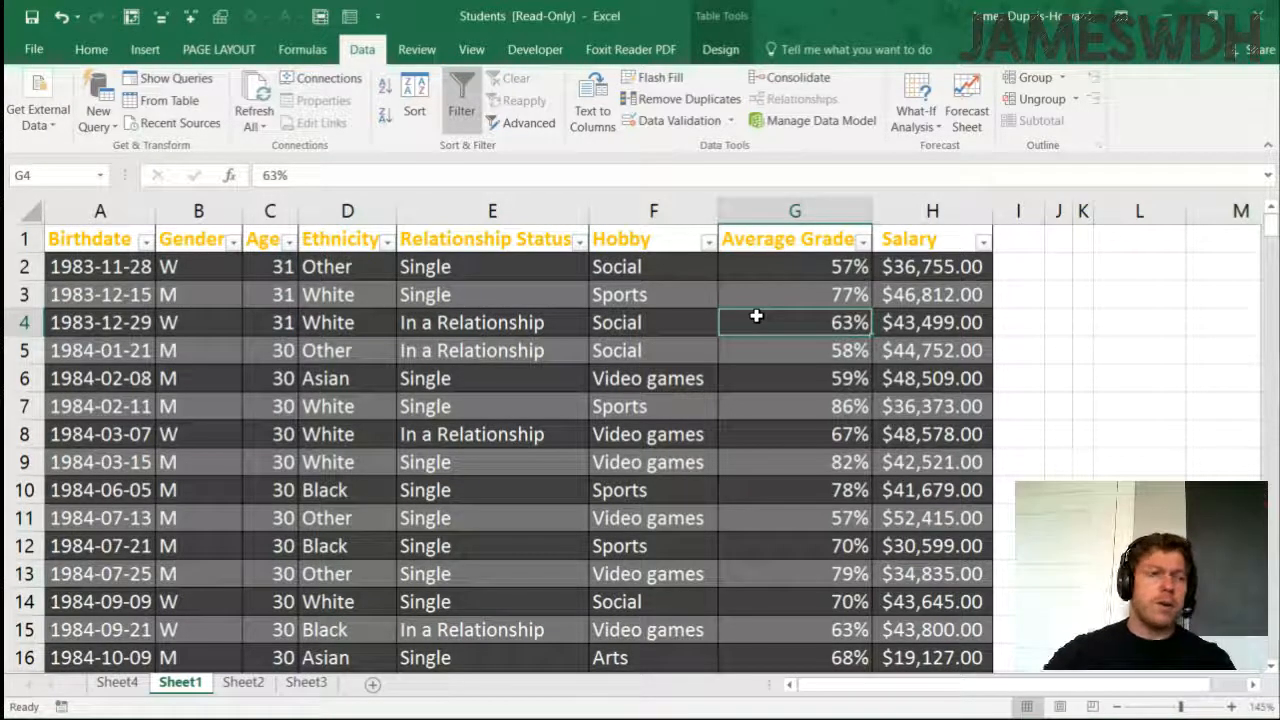
Step: Add a totals row to the table and widen the Salary column enough to display its total
{"action": "left_click", "coordinate": [530, 322]}
{"action": "right_click", "coordinate": [530, 322]}
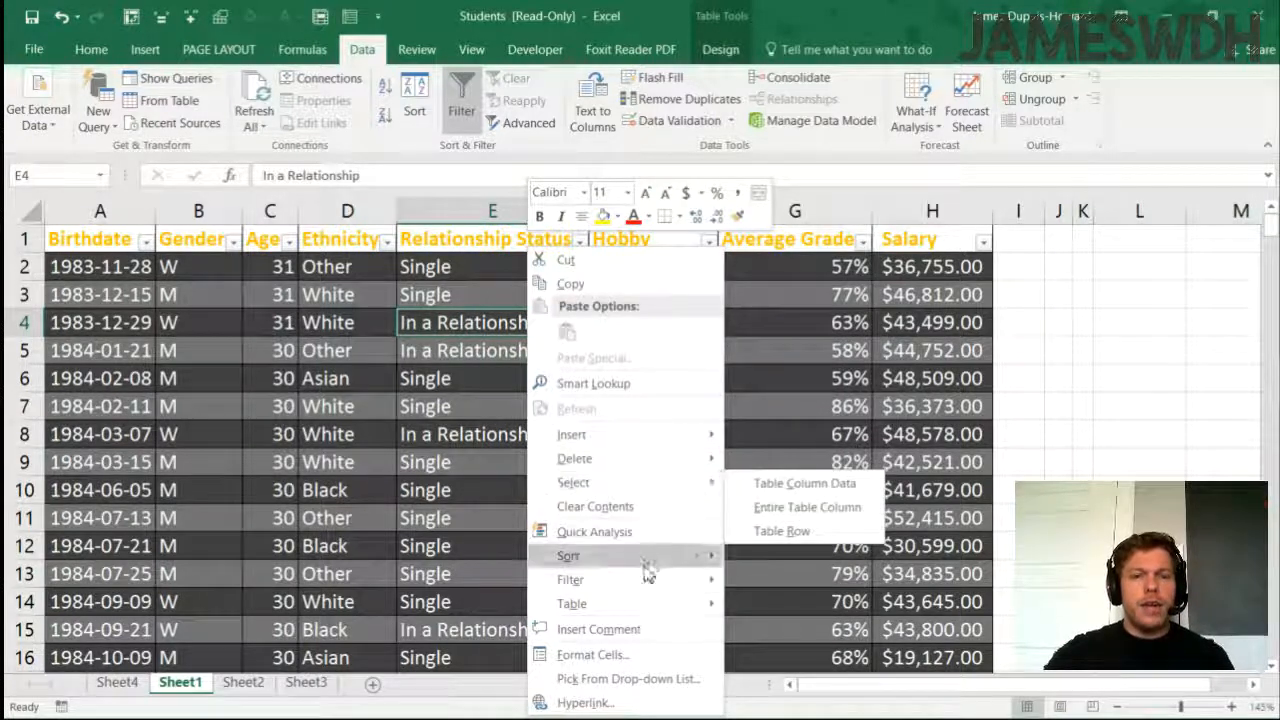
{"action": "mouse_move", "coordinate": [646, 610]}
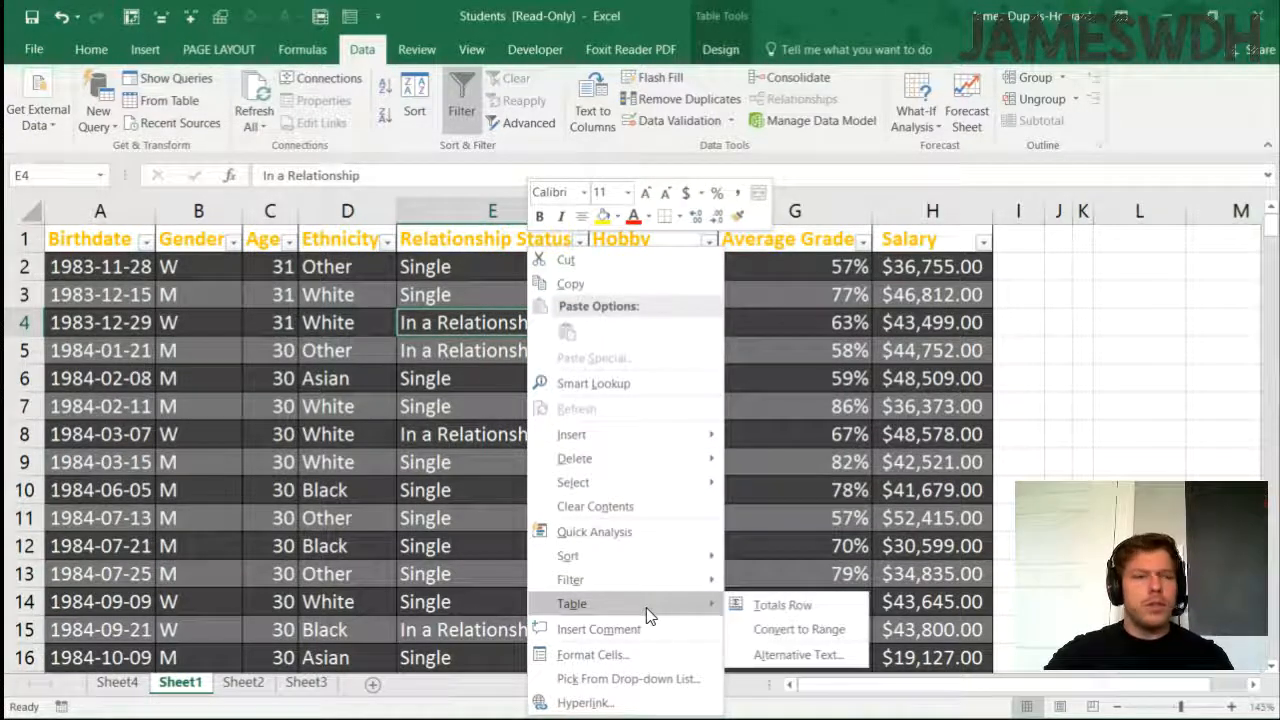
{"action": "left_click", "coordinate": [791, 608]}
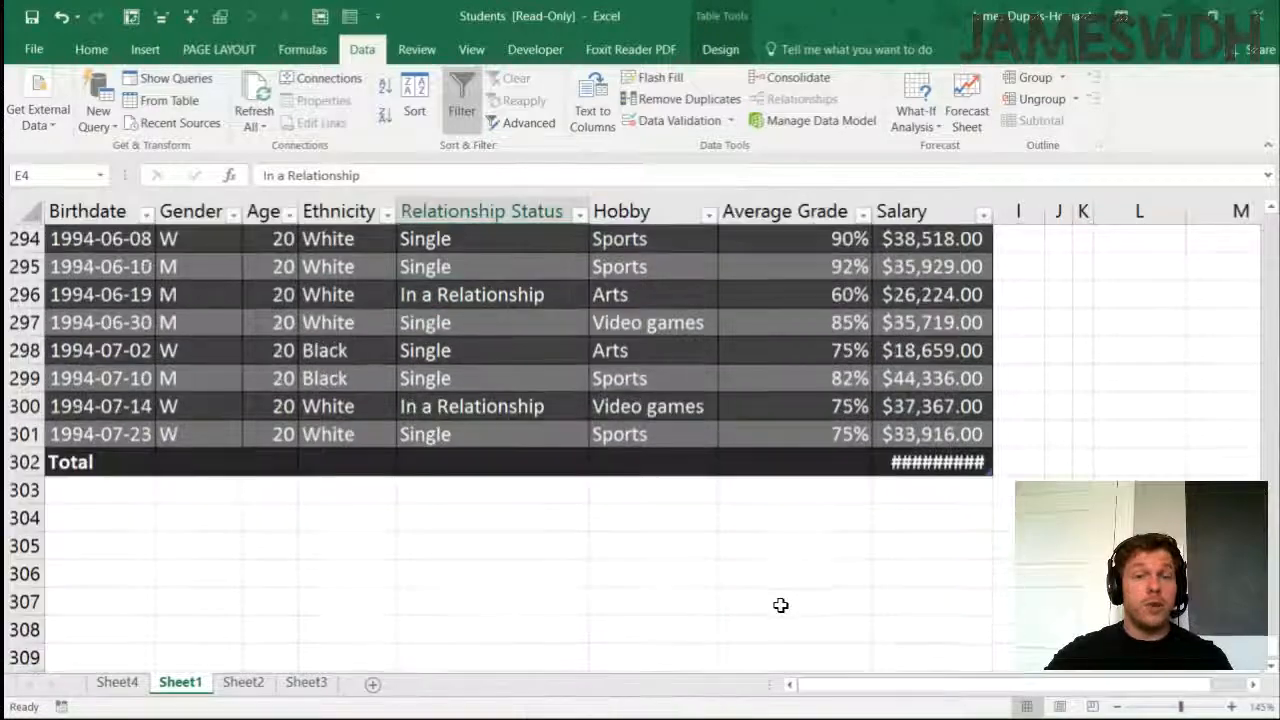
{"action": "left_click", "coordinate": [912, 462]}
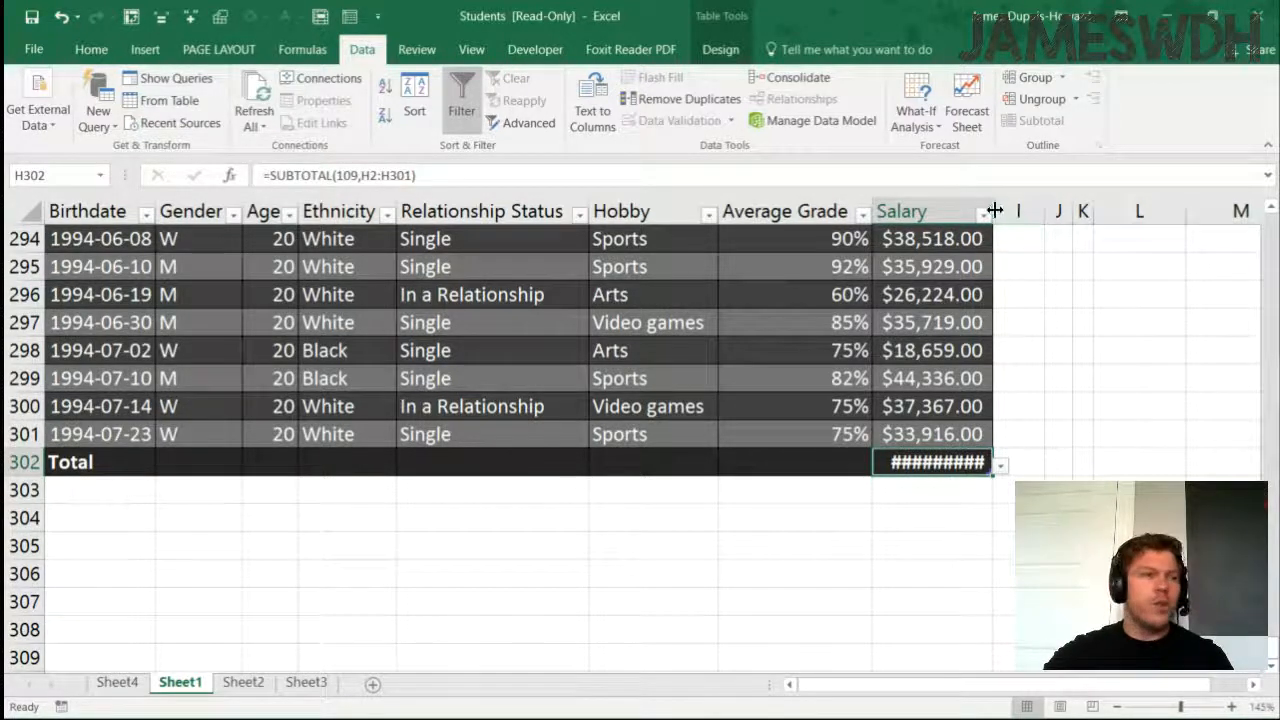
{"action": "left_click_drag", "start_coordinate": [994, 210], "coordinate": [1061, 210]}
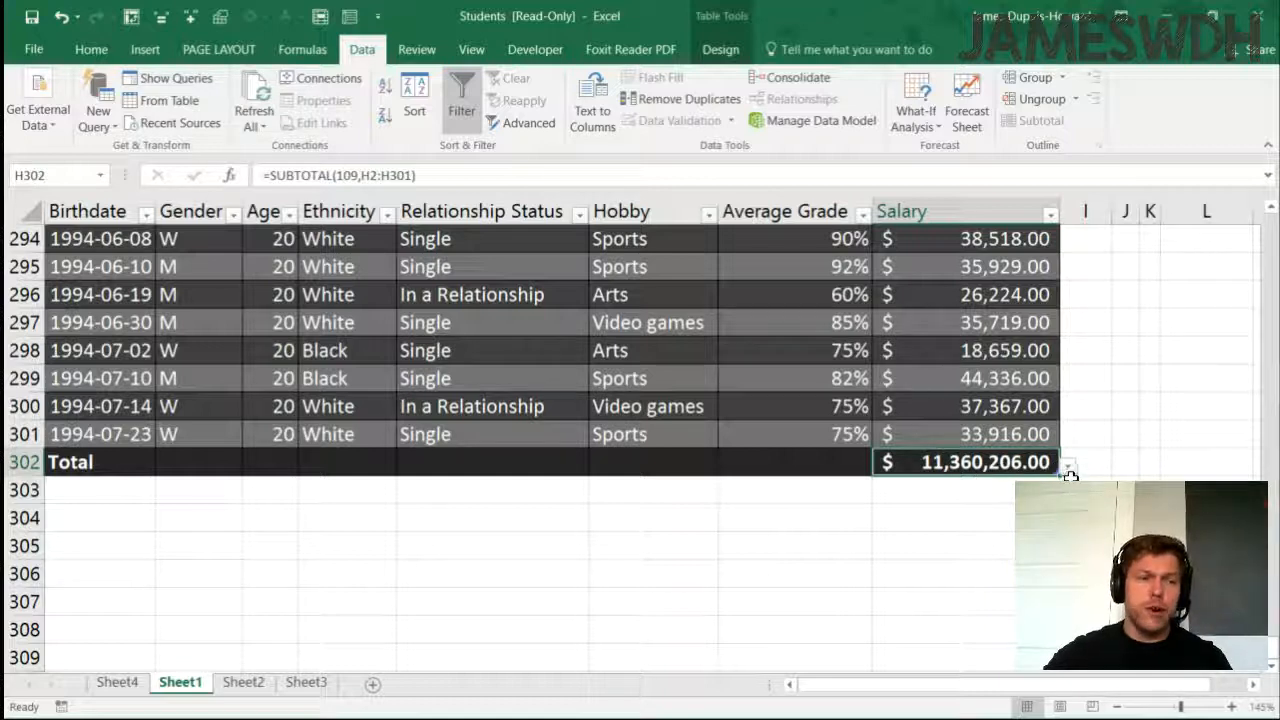
Step: Set the Salary column's calculation in the totals row to Average
{"action": "left_click", "coordinate": [1013, 434]}
{"action": "left_click", "coordinate": [1016, 461]}
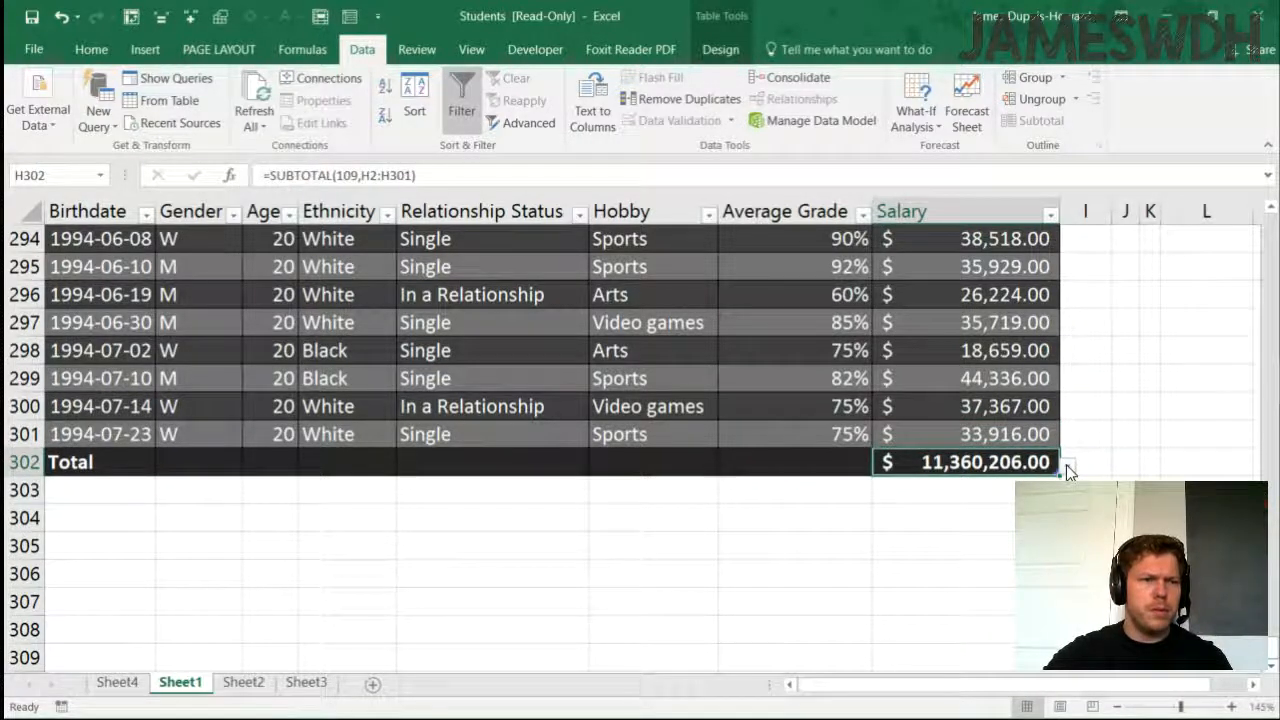
{"action": "left_click", "coordinate": [1108, 404]}
{"action": "scroll", "coordinate": [1110, 404], "scroll_direction": "down", "scroll_amount": 2}
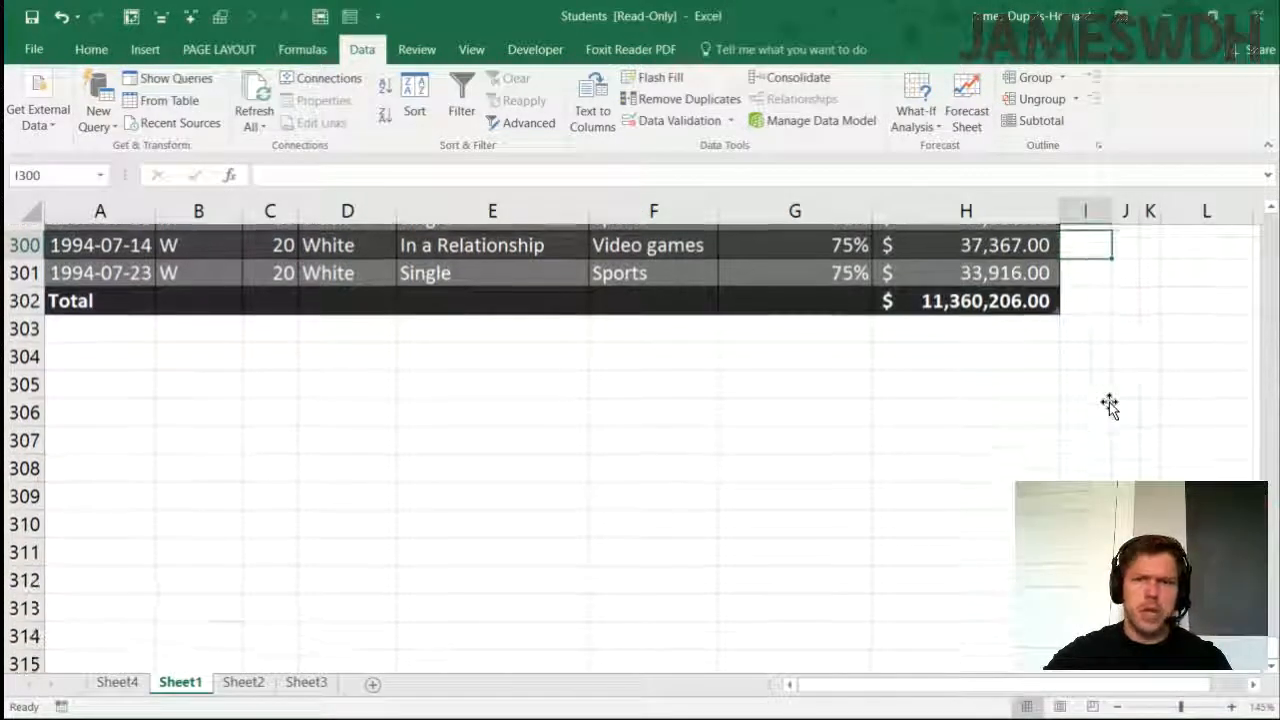
{"action": "left_click", "coordinate": [1045, 297]}
{"action": "left_click", "coordinate": [1068, 297]}
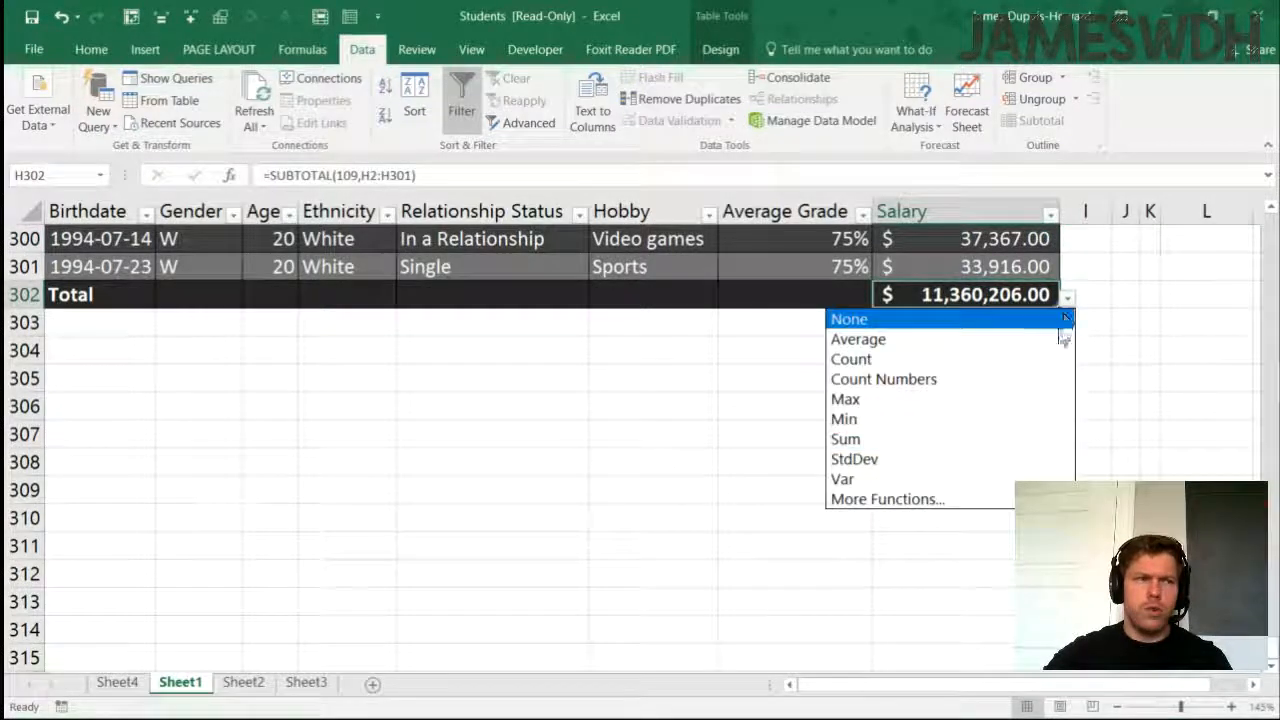
{"action": "left_click", "coordinate": [1010, 340]}
{"action": "scroll", "coordinate": [1008, 337], "scroll_direction": "up", "scroll_amount": 1}
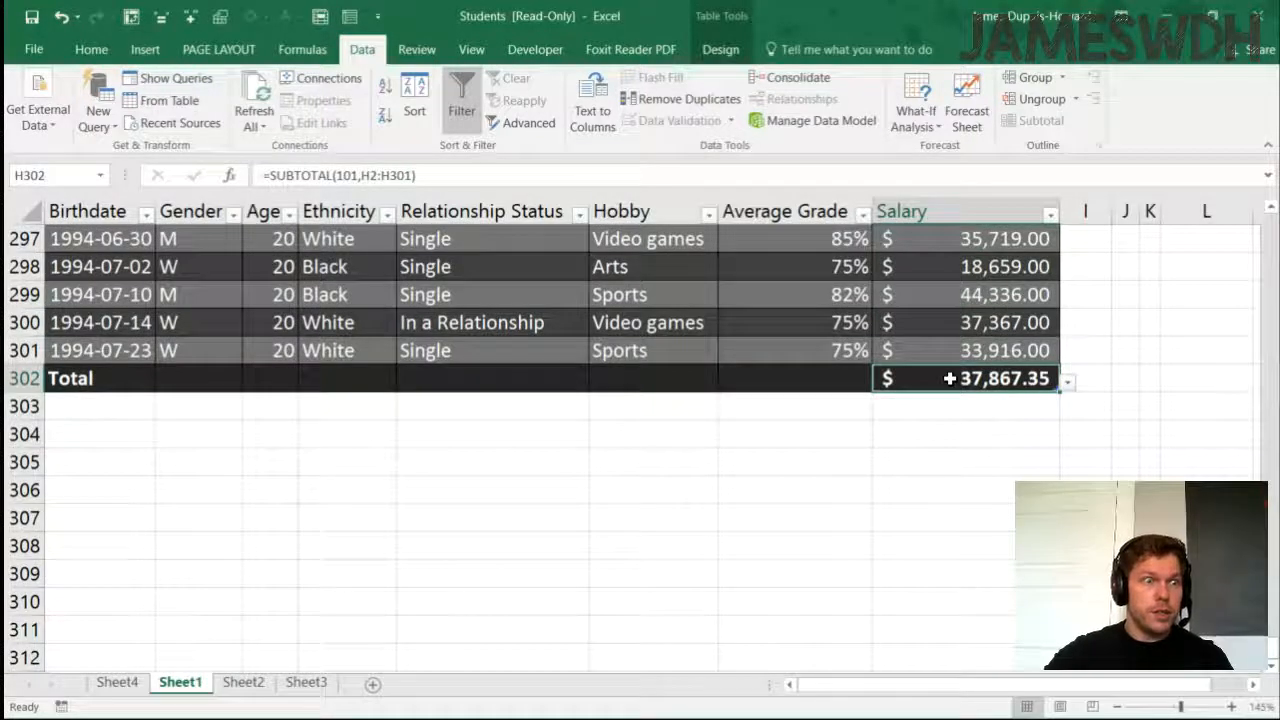
Step: Add an Average calculation for the Average Grade column in the totals row
{"action": "left_click", "coordinate": [848, 377]}
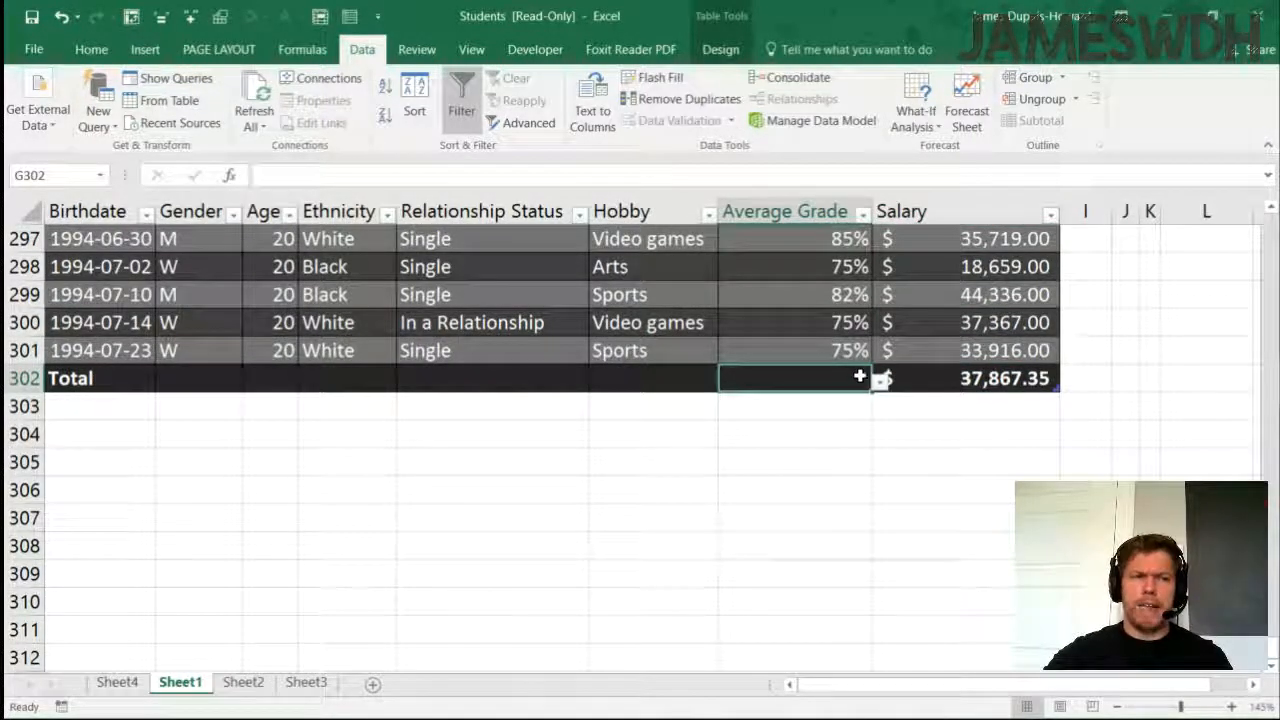
{"action": "left_click", "coordinate": [880, 380]}
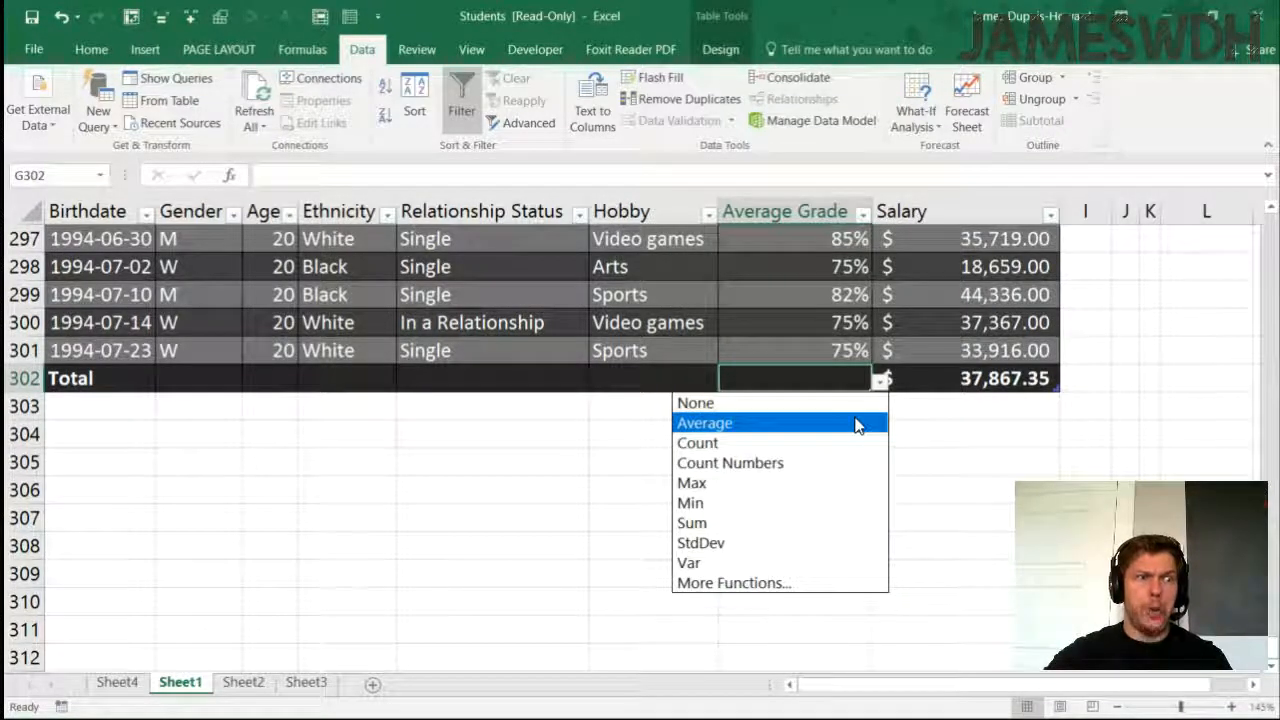
{"action": "left_click", "coordinate": [855, 423]}
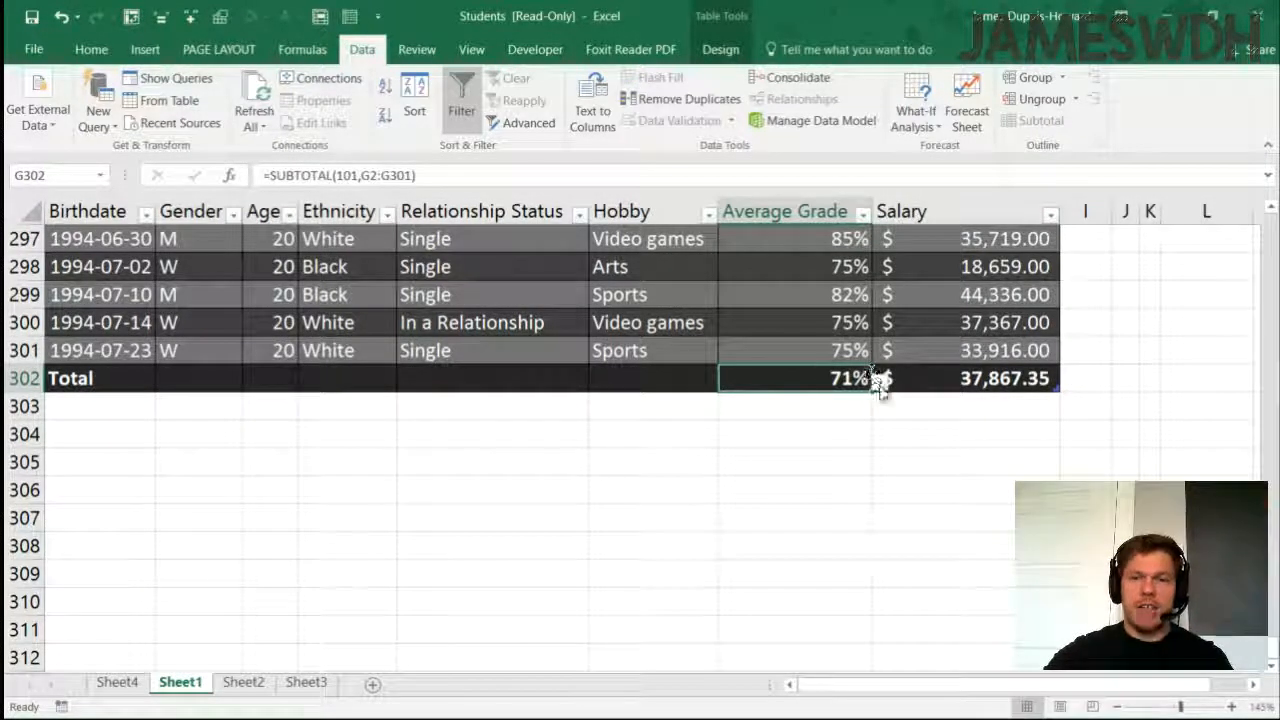
Step: Try StdDev and Sum for the Average Grade total, and set it back to Average
{"action": "left_click", "coordinate": [880, 381]}
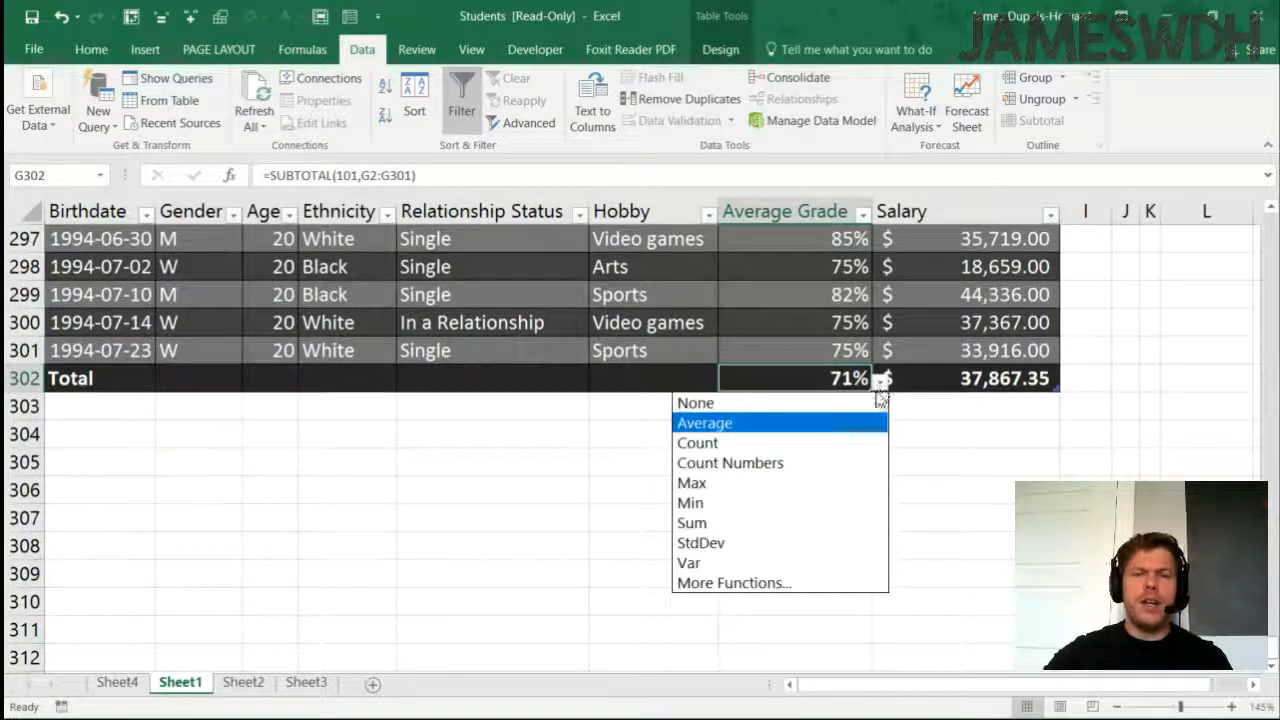
{"action": "left_click", "coordinate": [815, 545]}
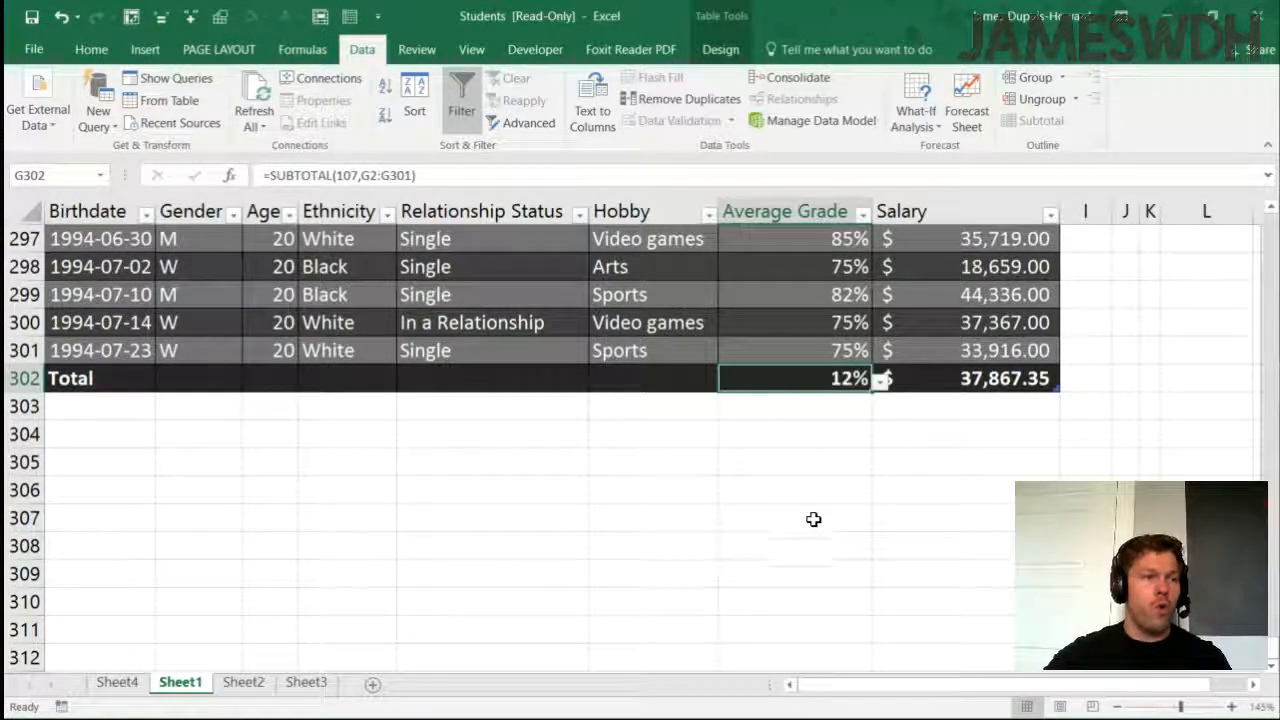
{"action": "left_click", "coordinate": [880, 380]}
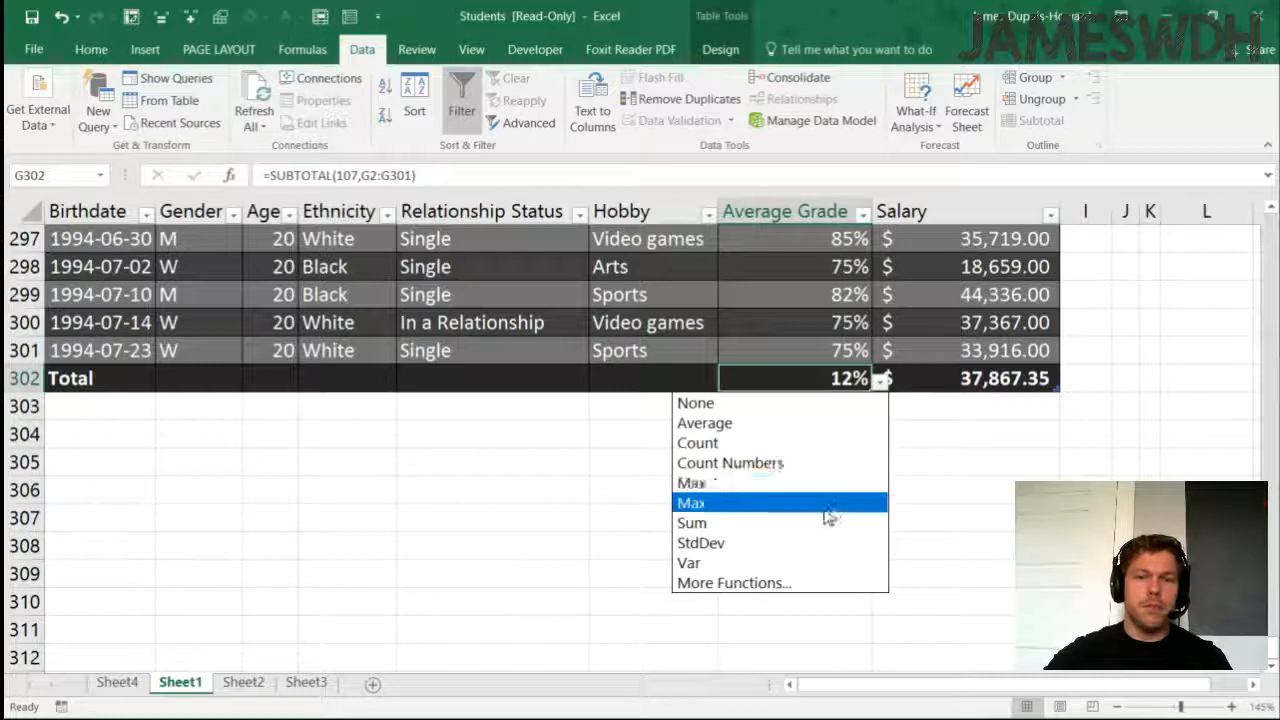
{"action": "left_click", "coordinate": [829, 523]}
{"action": "left_click", "coordinate": [880, 380]}
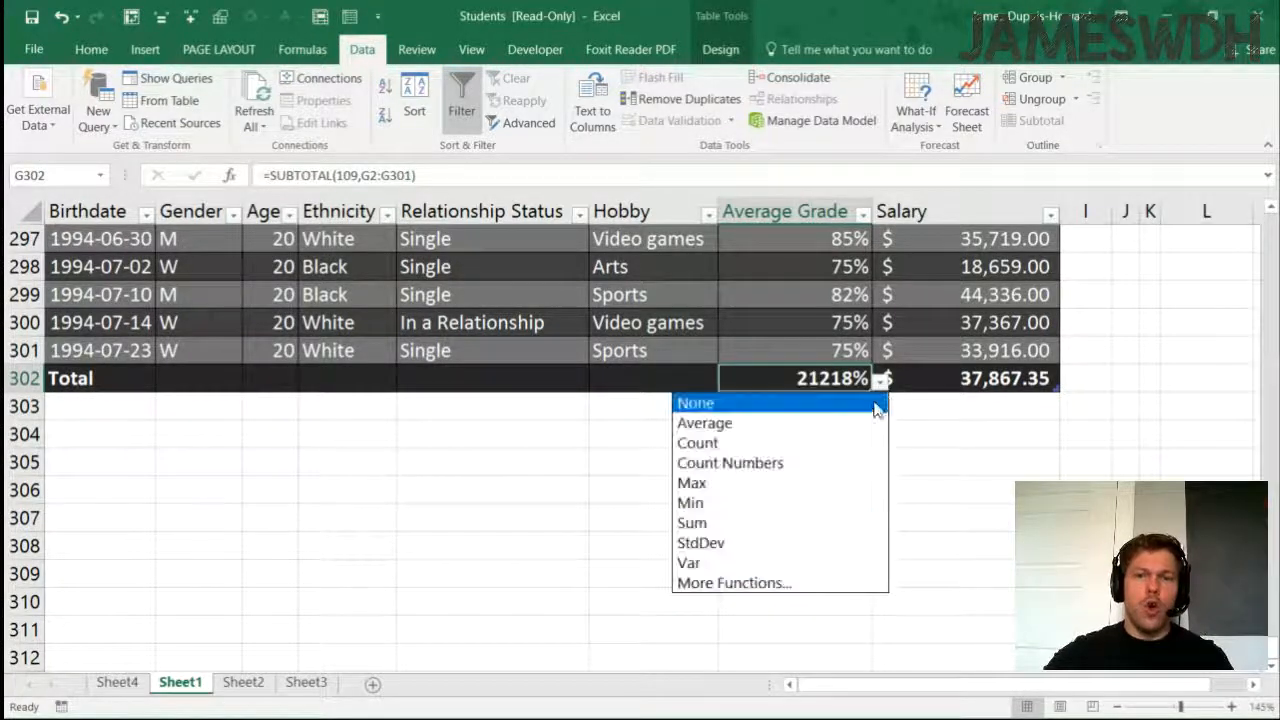
{"action": "left_click", "coordinate": [866, 423]}
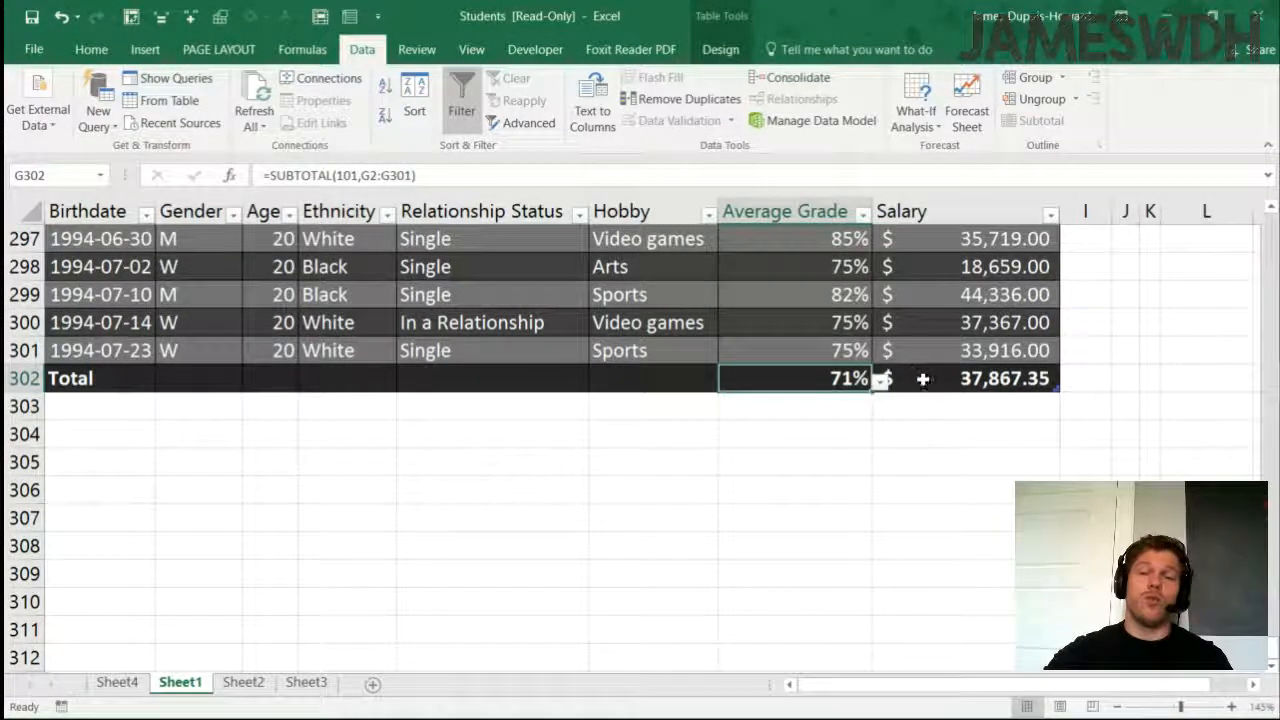
{"action": "key", "text": "ctrl+a"}
{"action": "left_click", "coordinate": [837, 376]}
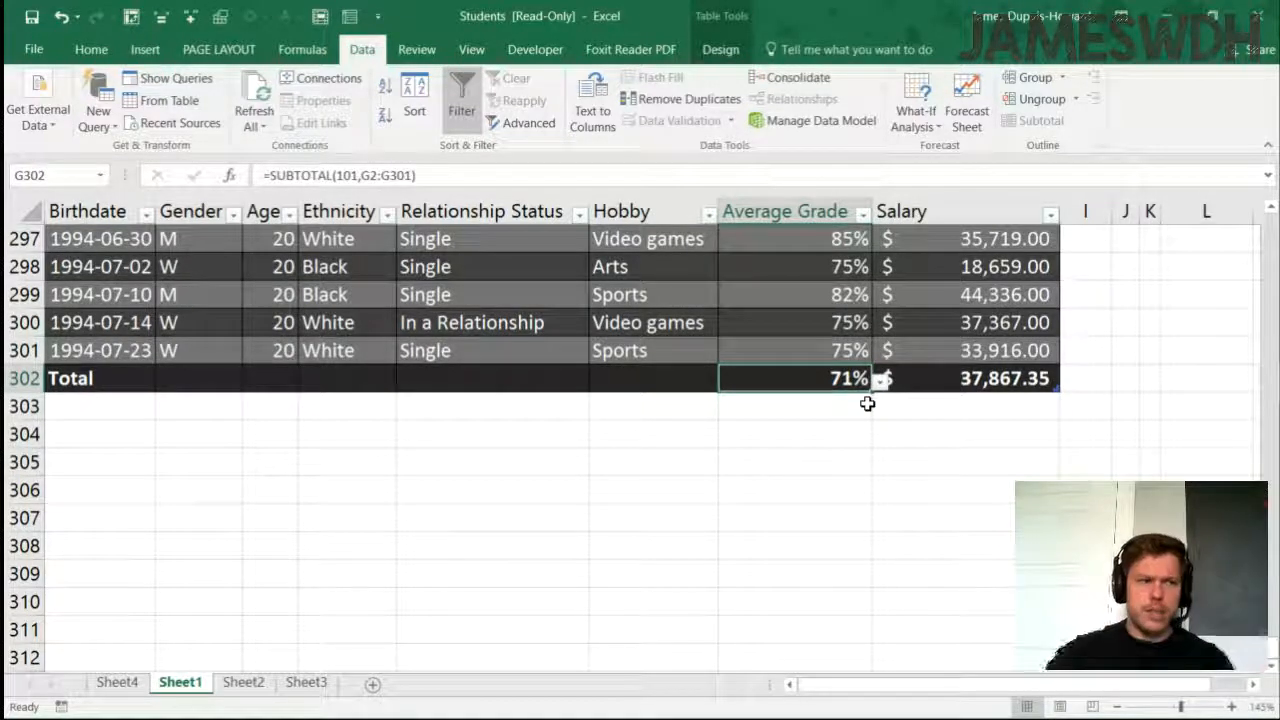
Step: Enter White in cell D304 and M in cell B304 below the table's totals row
{"action": "left_click", "coordinate": [397, 437]}
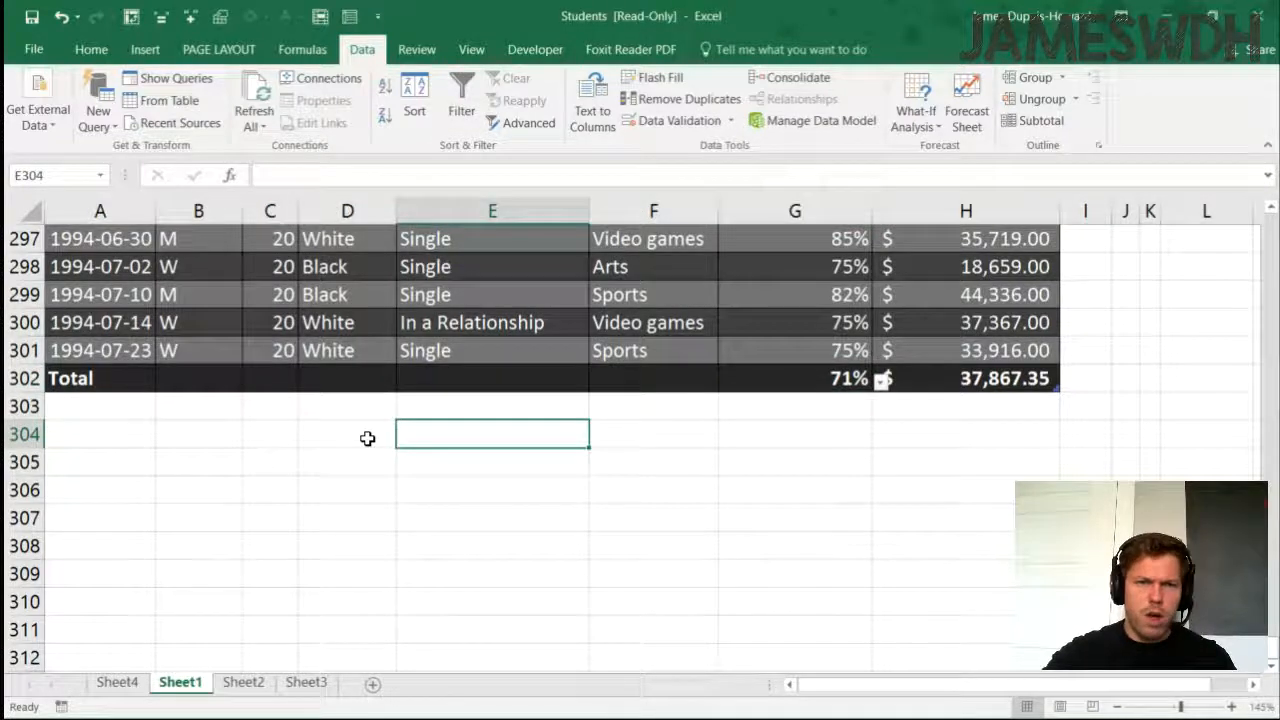
{"action": "left_click", "coordinate": [372, 437]}
{"action": "type", "text": "White"}
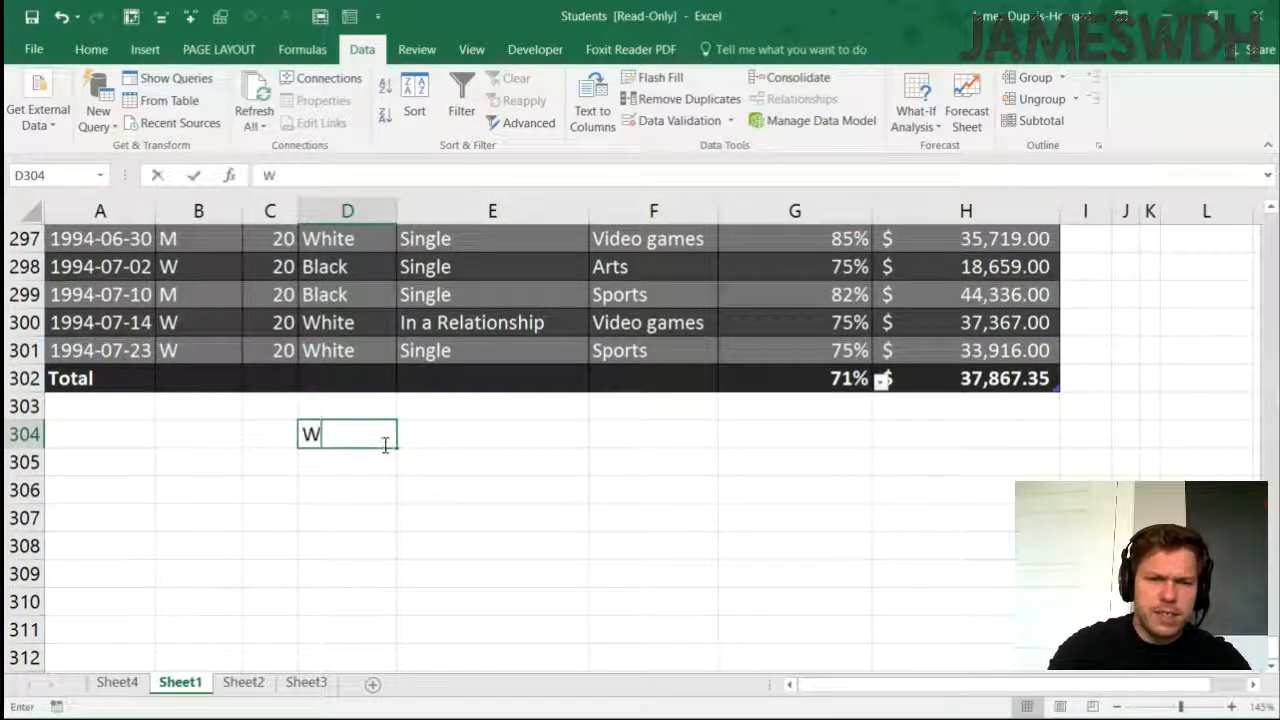
{"action": "key", "text": "Return"}
{"action": "key", "text": "Left"}
{"action": "key", "text": "Up"}
{"action": "key", "text": "Left"}
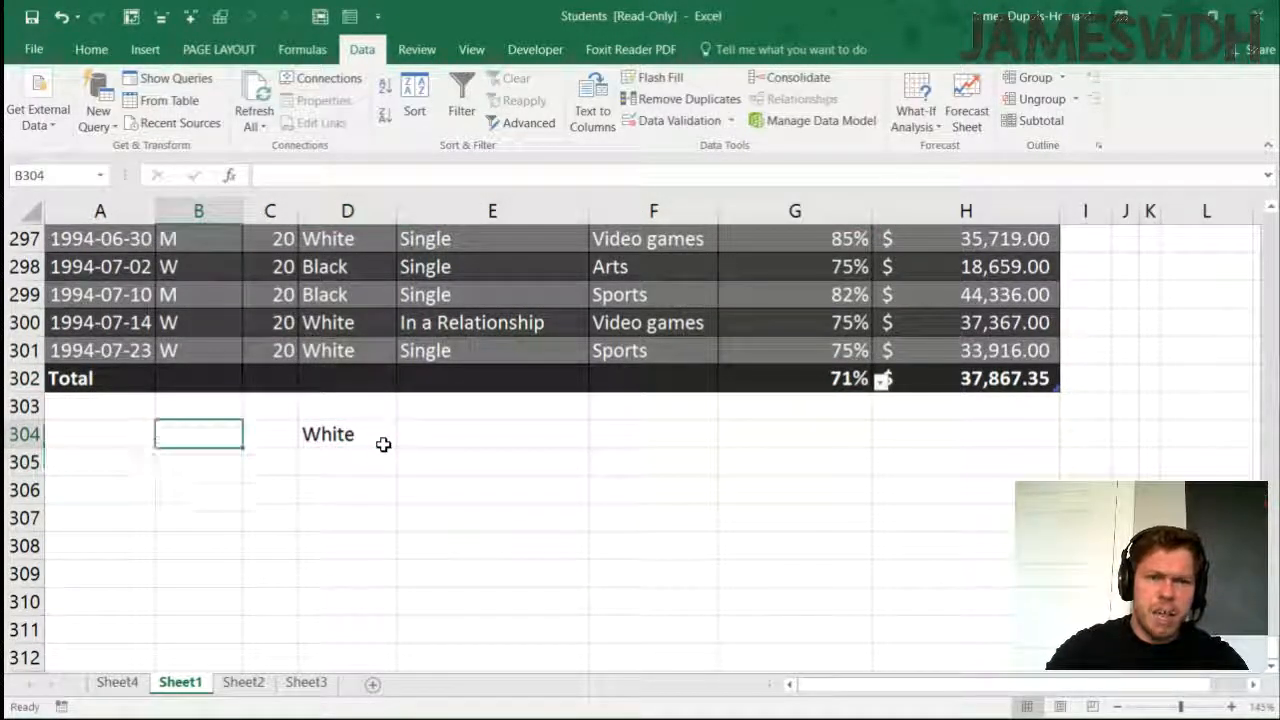
{"action": "type", "text": "M"}
{"action": "key", "text": "Tab"}
{"action": "key", "text": "Tab"}
{"action": "key", "text": "Tab"}
{"action": "key", "text": "Tab"}
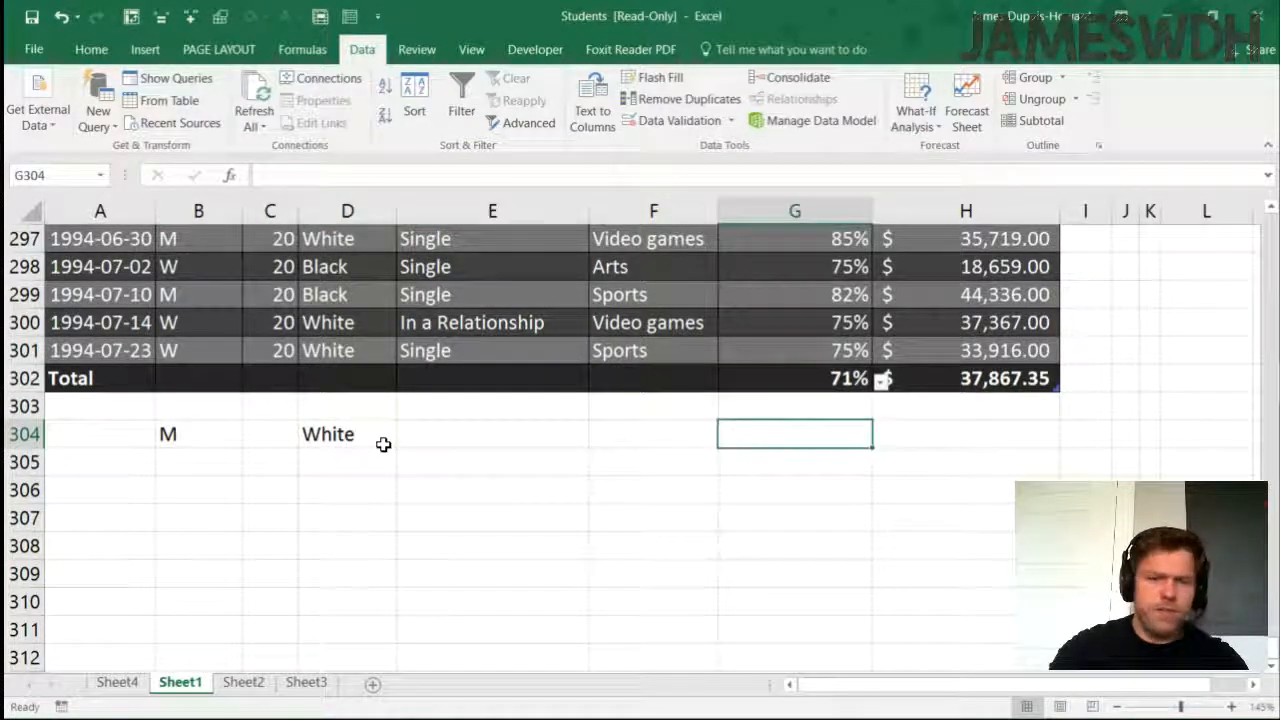
Step: Enter Video Games in cell F304 below the Hobby column and review the entries in B304 and D304
{"action": "type", "text": "v"}
{"action": "key", "text": "BackSpace"}
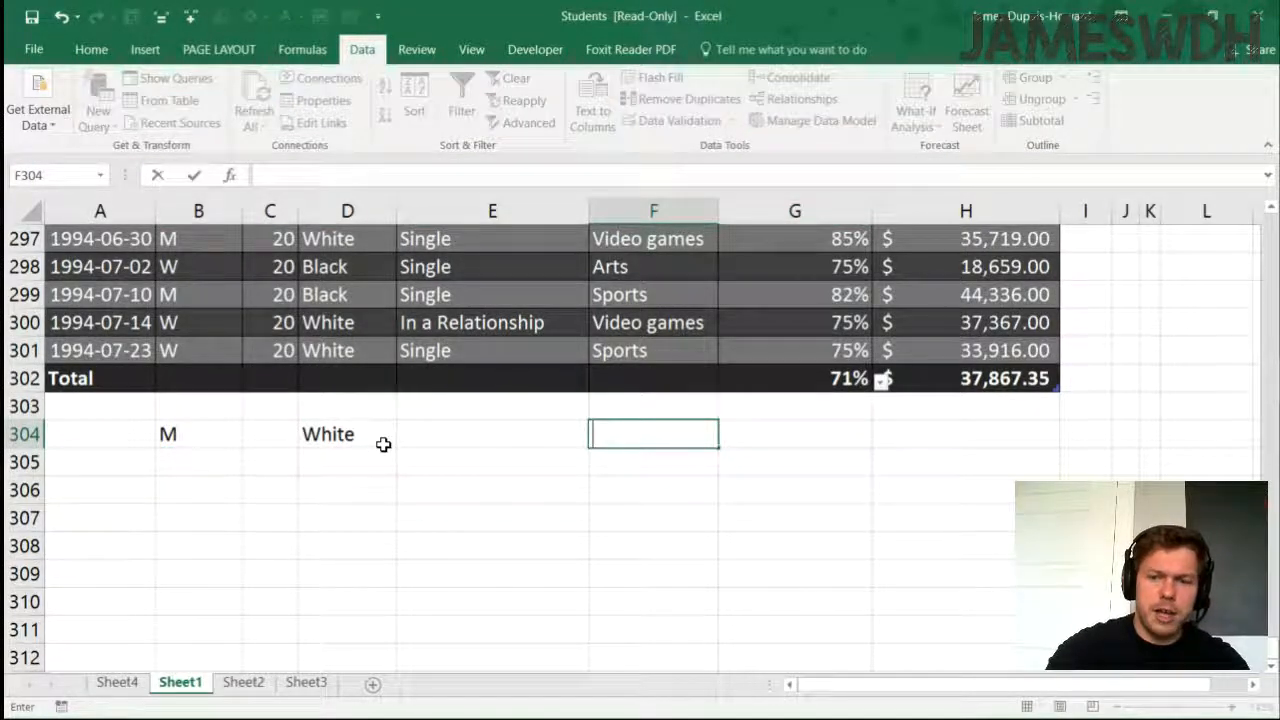
{"action": "type", "text": "Video Games"}
{"action": "key", "text": "Return"}
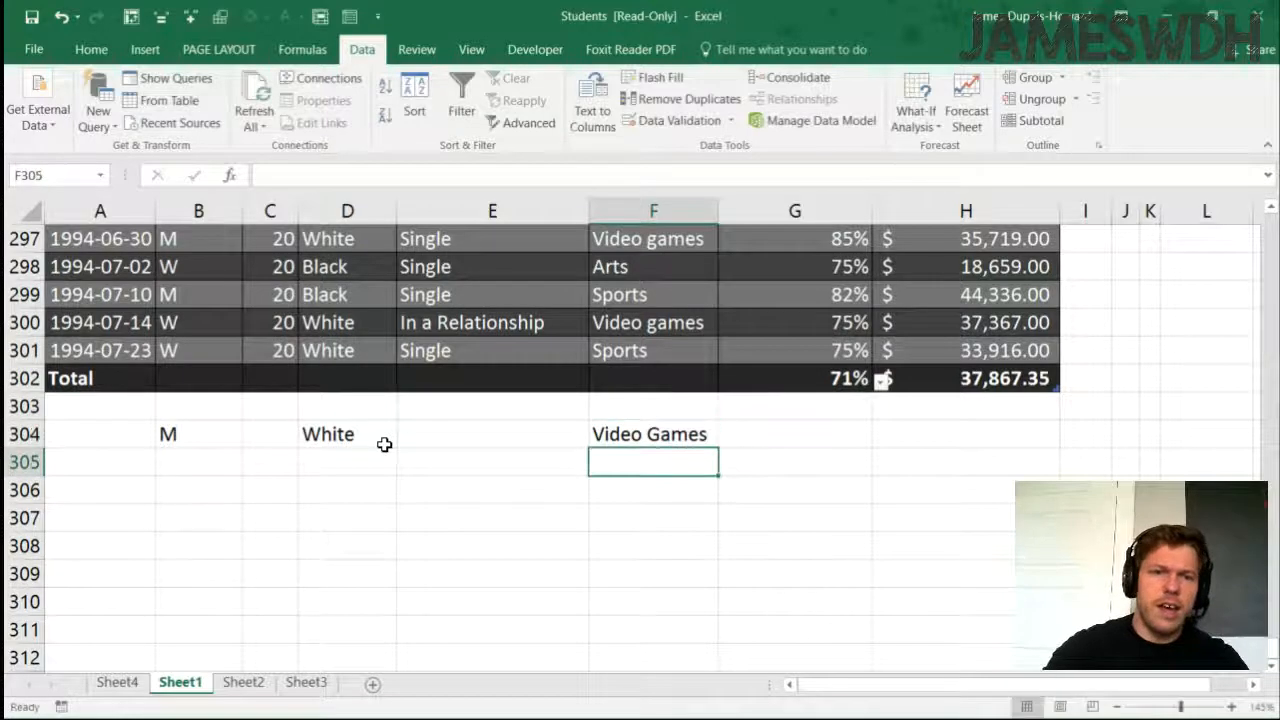
{"action": "left_click", "coordinate": [194, 434]}
{"action": "left_click", "coordinate": [330, 434]}
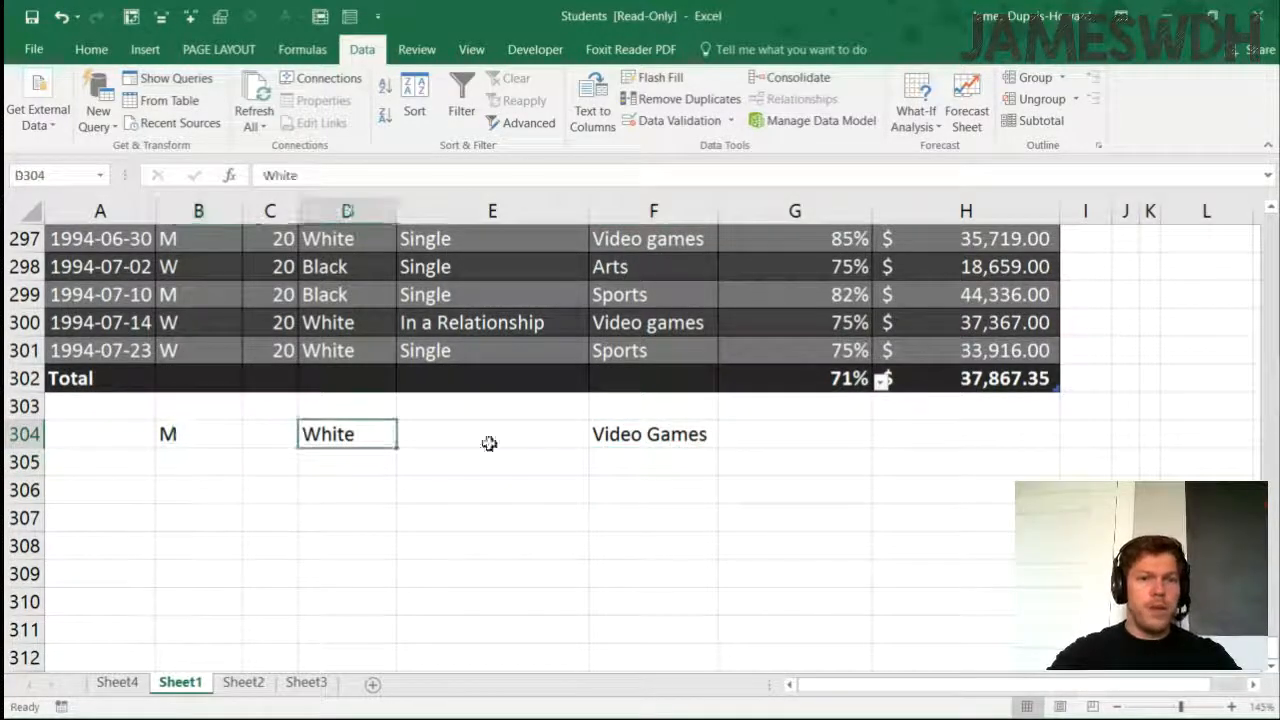
Step: Filter the student table's Gender column to show only M
{"action": "left_click", "coordinate": [680, 440]}
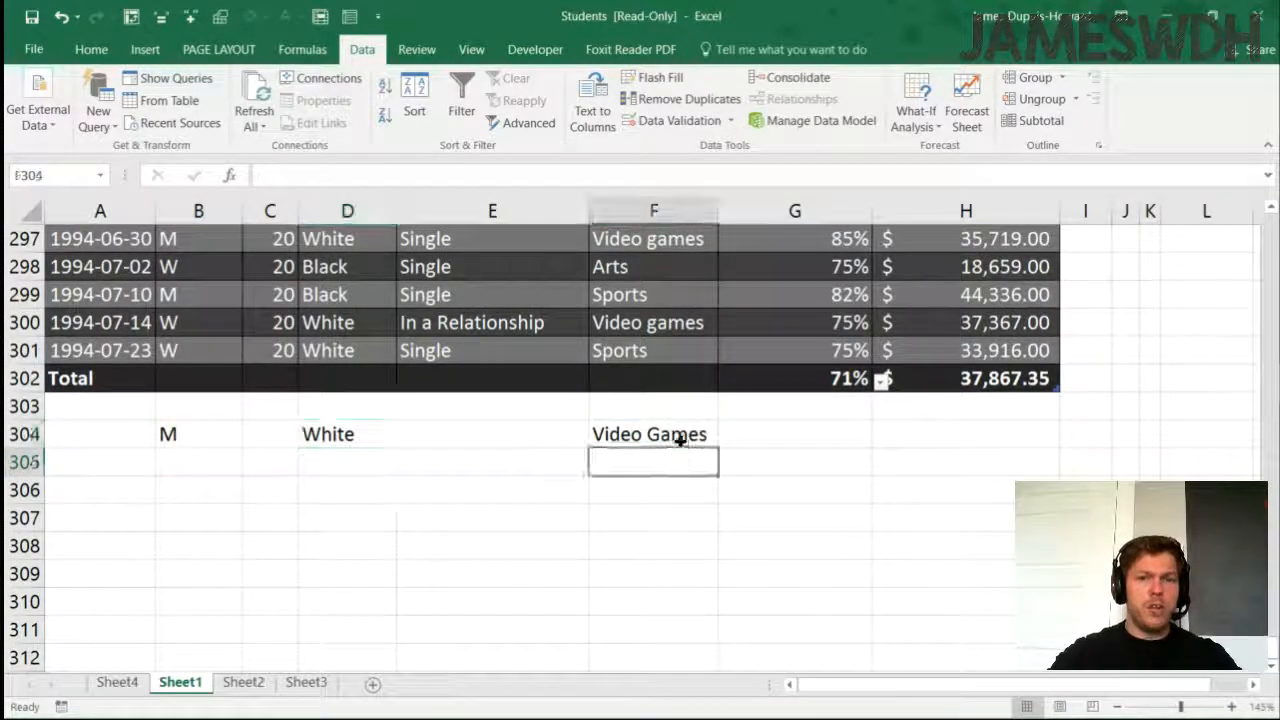
{"action": "left_click", "coordinate": [366, 261]}
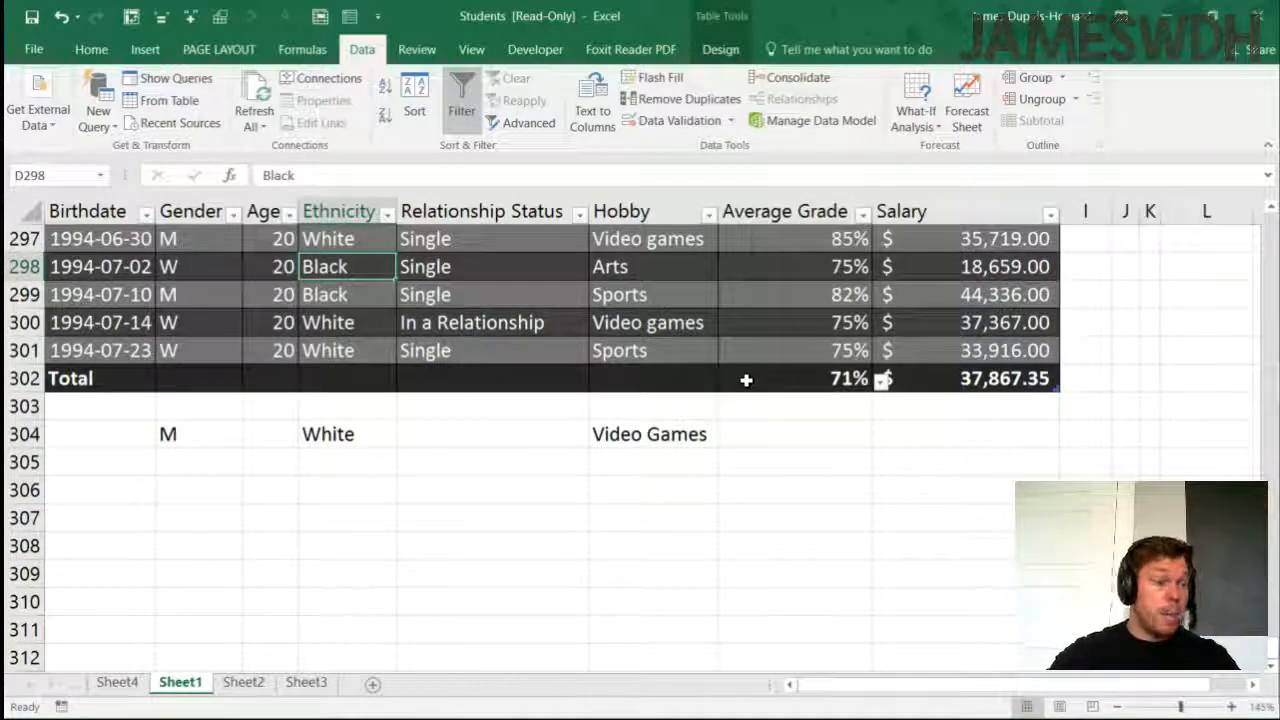
{"action": "left_click", "coordinate": [233, 214]}
{"action": "left_click", "coordinate": [234, 215]}
{"action": "left_click", "coordinate": [234, 215]}
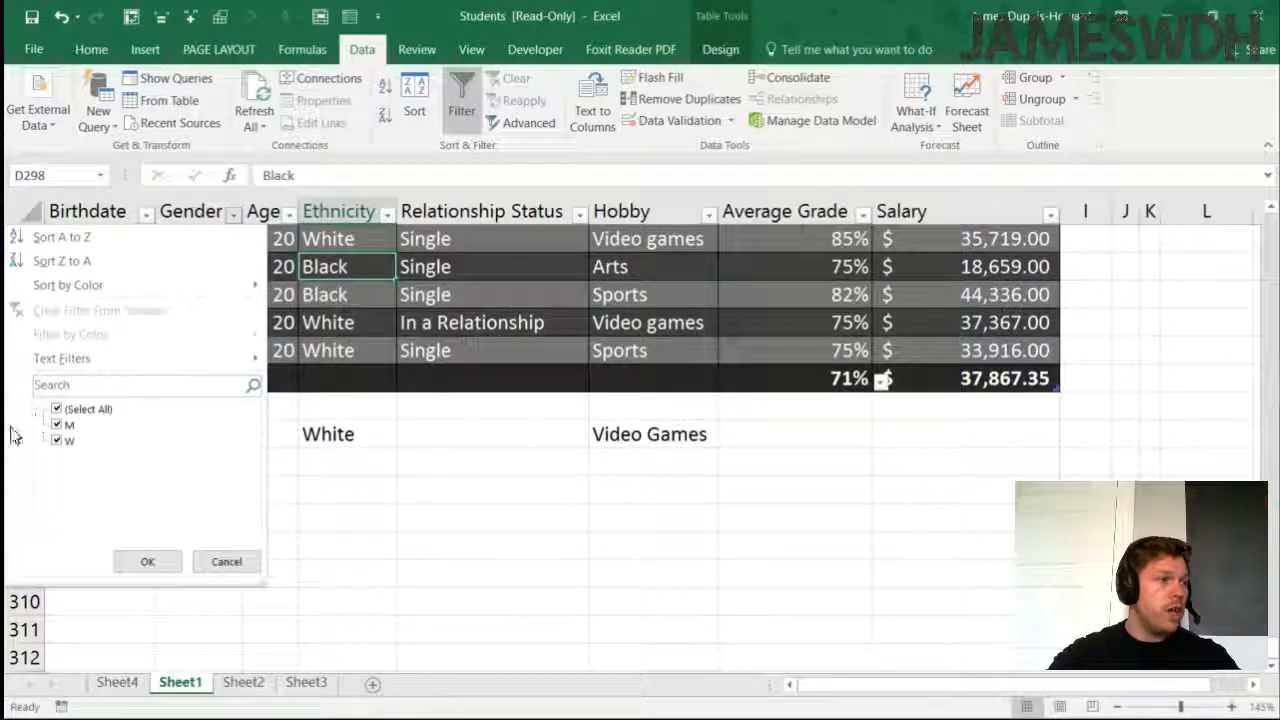
{"action": "left_click", "coordinate": [57, 412]}
{"action": "left_click", "coordinate": [57, 425]}
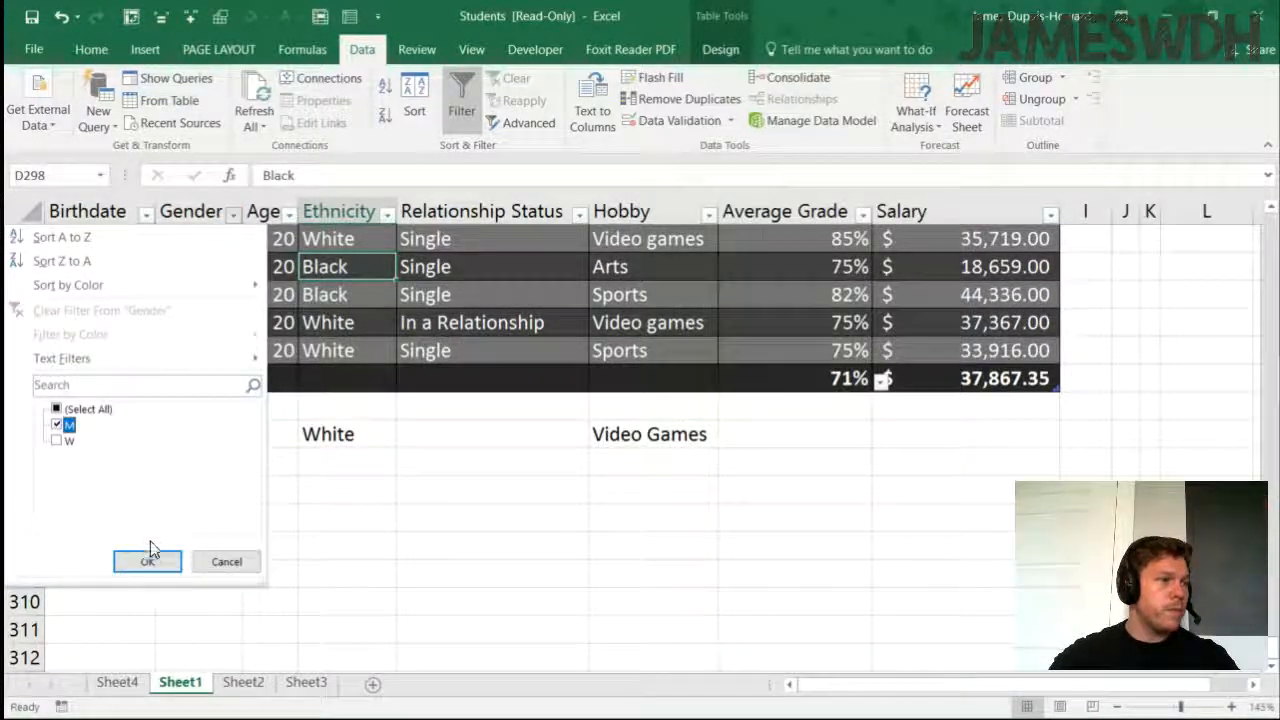
{"action": "left_click", "coordinate": [148, 562]}
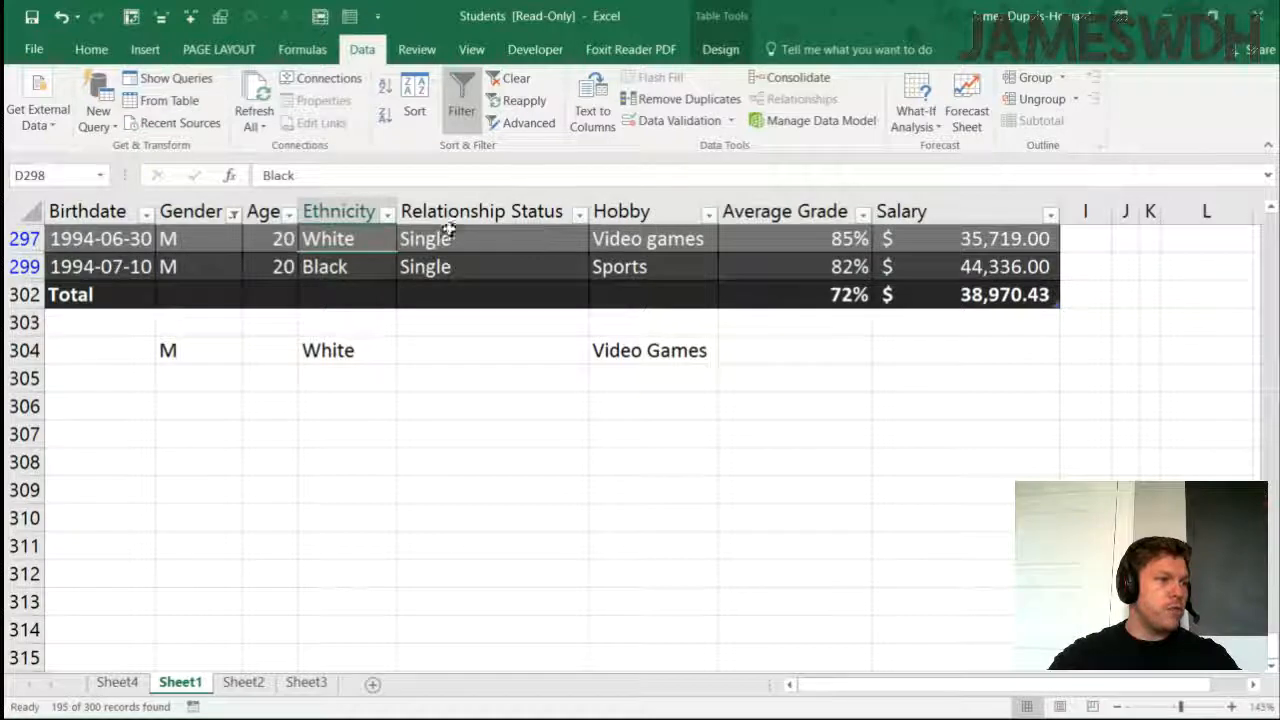
Step: Filter the Ethnicity column to show only White
{"action": "left_click", "coordinate": [386, 214]}
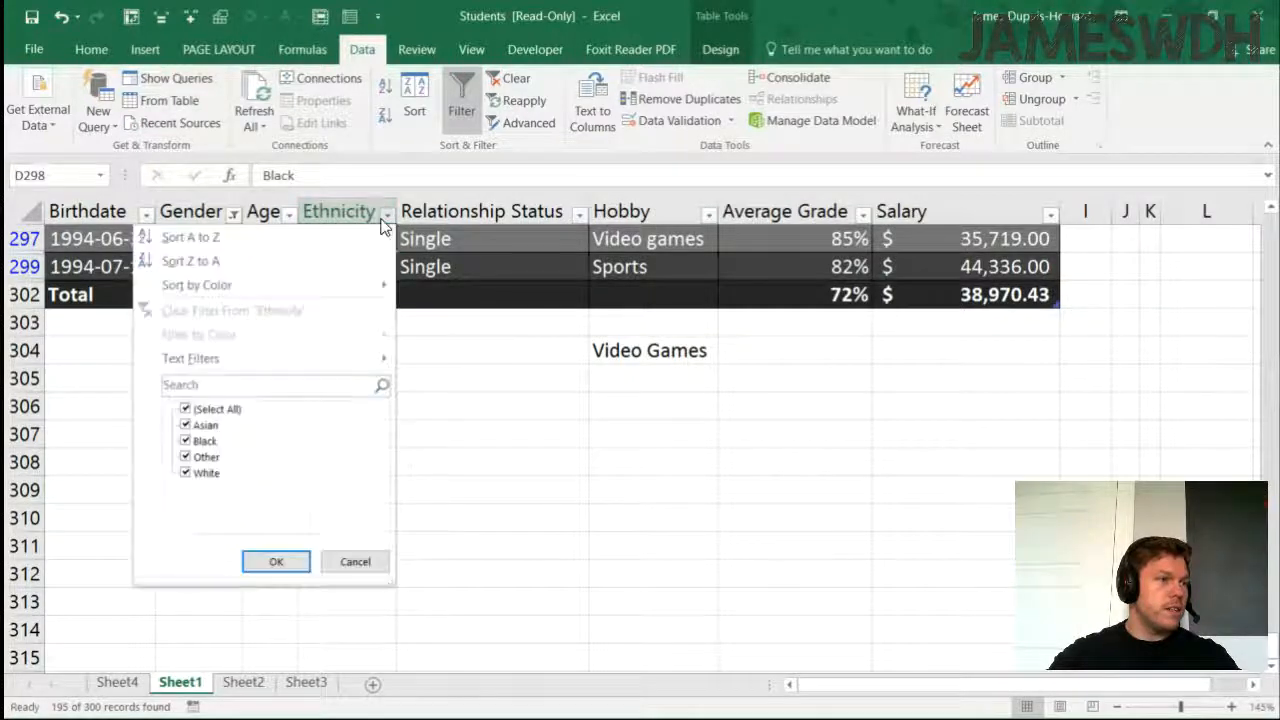
{"action": "left_click", "coordinate": [185, 409]}
{"action": "left_click", "coordinate": [186, 472]}
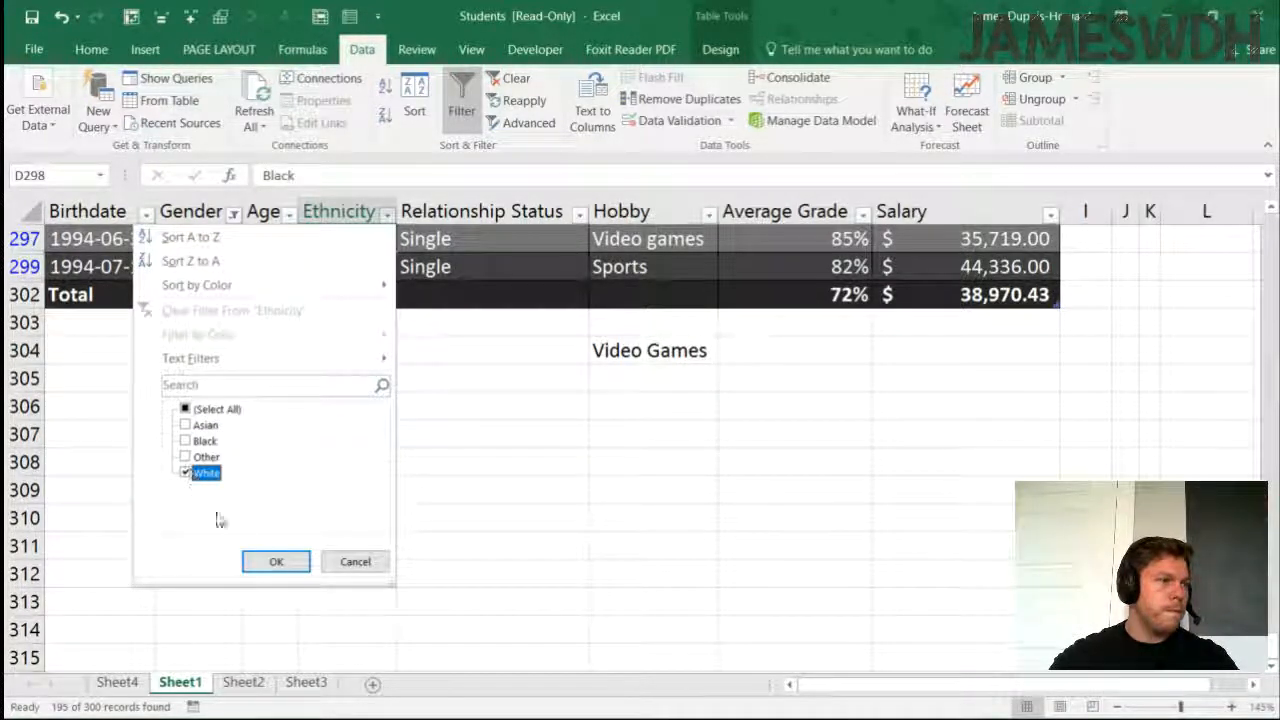
{"action": "left_click", "coordinate": [270, 561]}
Step: Filter the Hobby column to show only Video games
{"action": "left_click", "coordinate": [708, 215]}
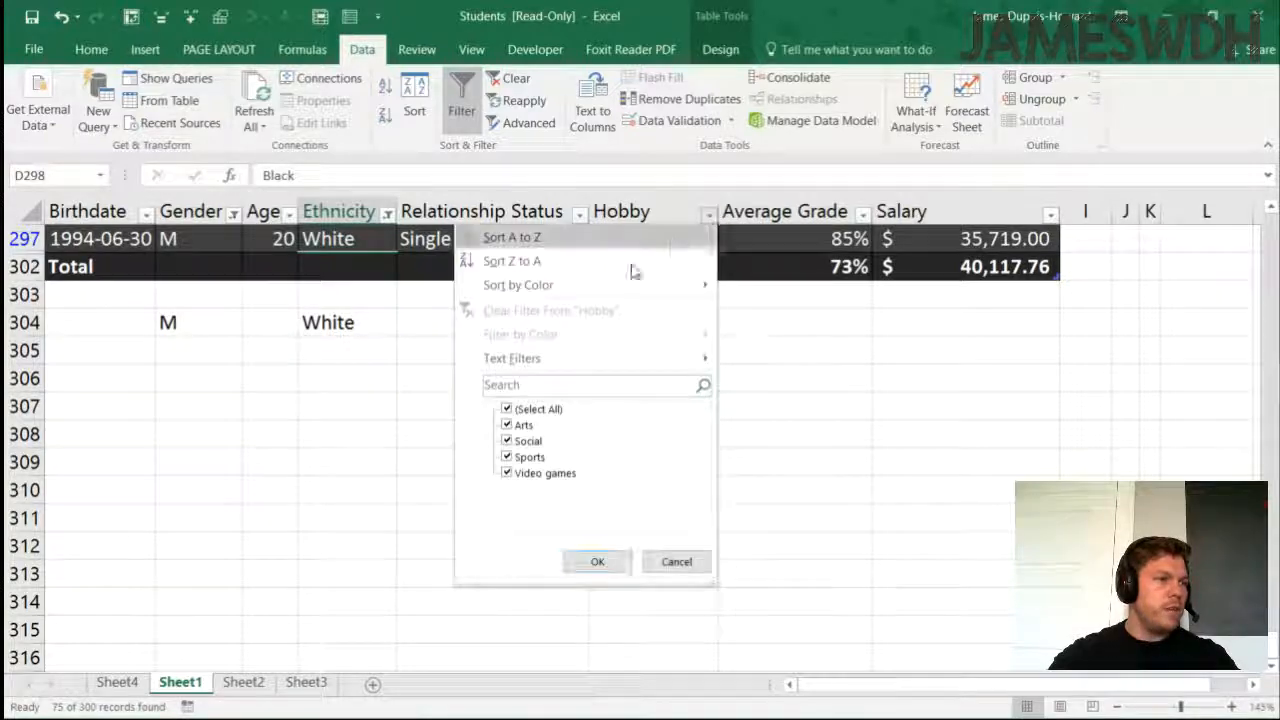
{"action": "left_click", "coordinate": [506, 409]}
{"action": "left_click", "coordinate": [508, 473]}
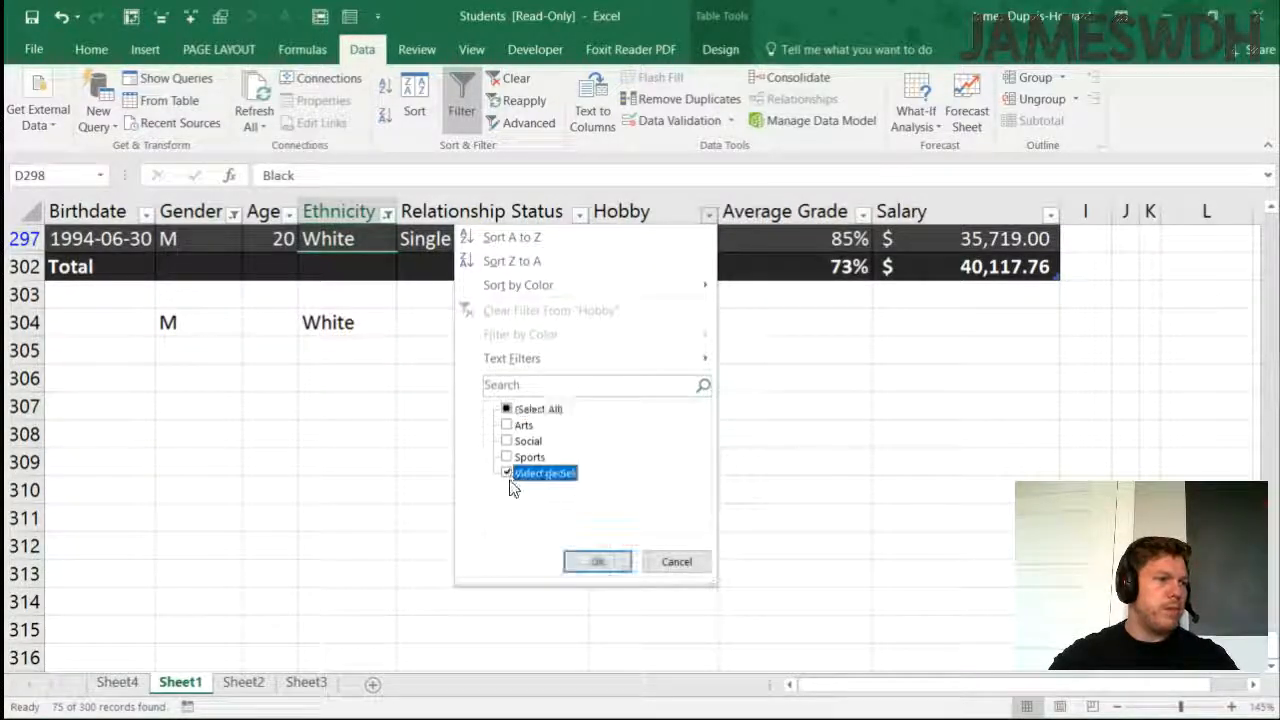
{"action": "left_click", "coordinate": [592, 560]}
Step: Add a Count calculation for the Hobby column in the totals row and review the Salary average in H302
{"action": "scroll", "coordinate": [563, 361], "scroll_direction": "up", "scroll_amount": 8}
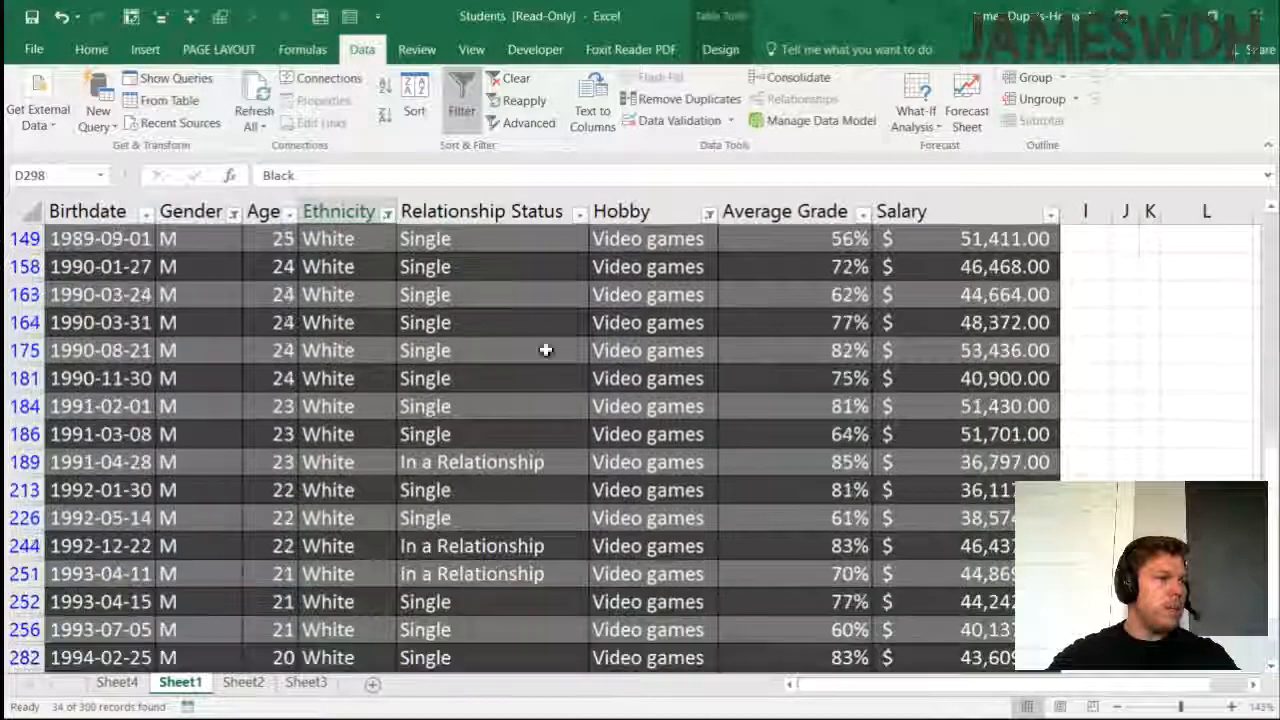
{"action": "scroll", "coordinate": [555, 316], "scroll_direction": "down", "scroll_amount": 8}
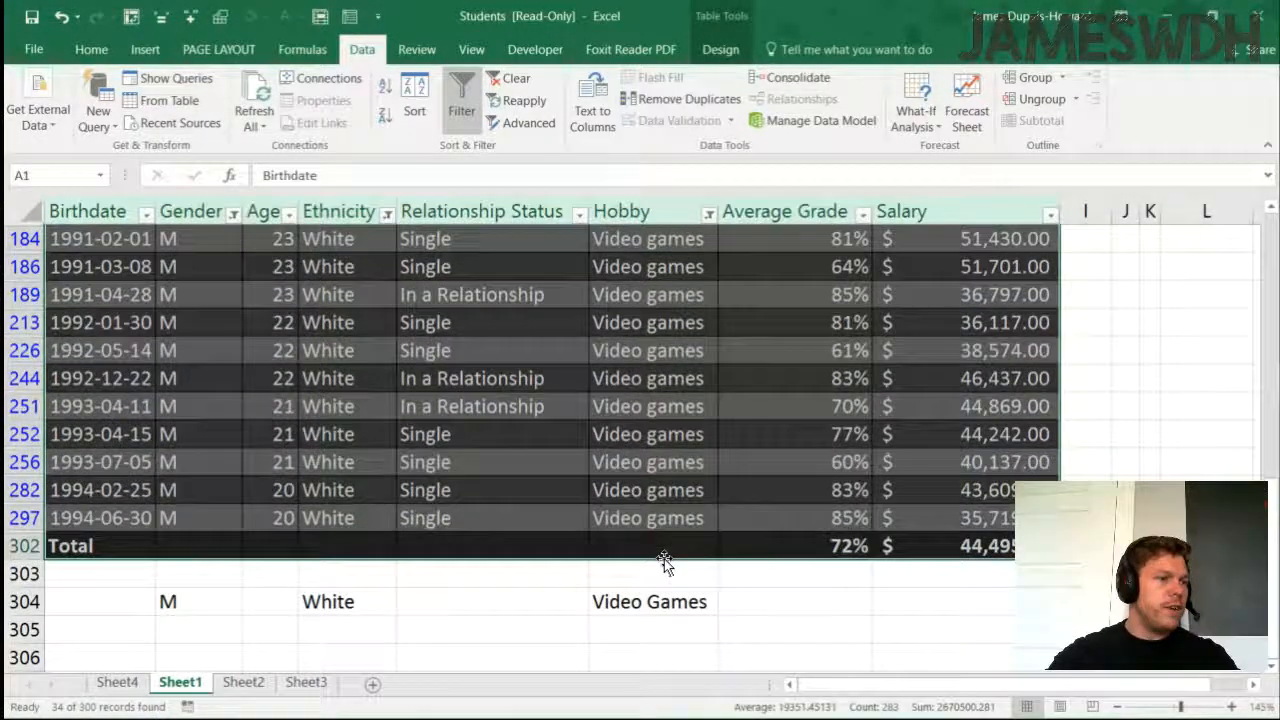
{"action": "left_click", "coordinate": [656, 550]}
{"action": "left_click", "coordinate": [726, 550]}
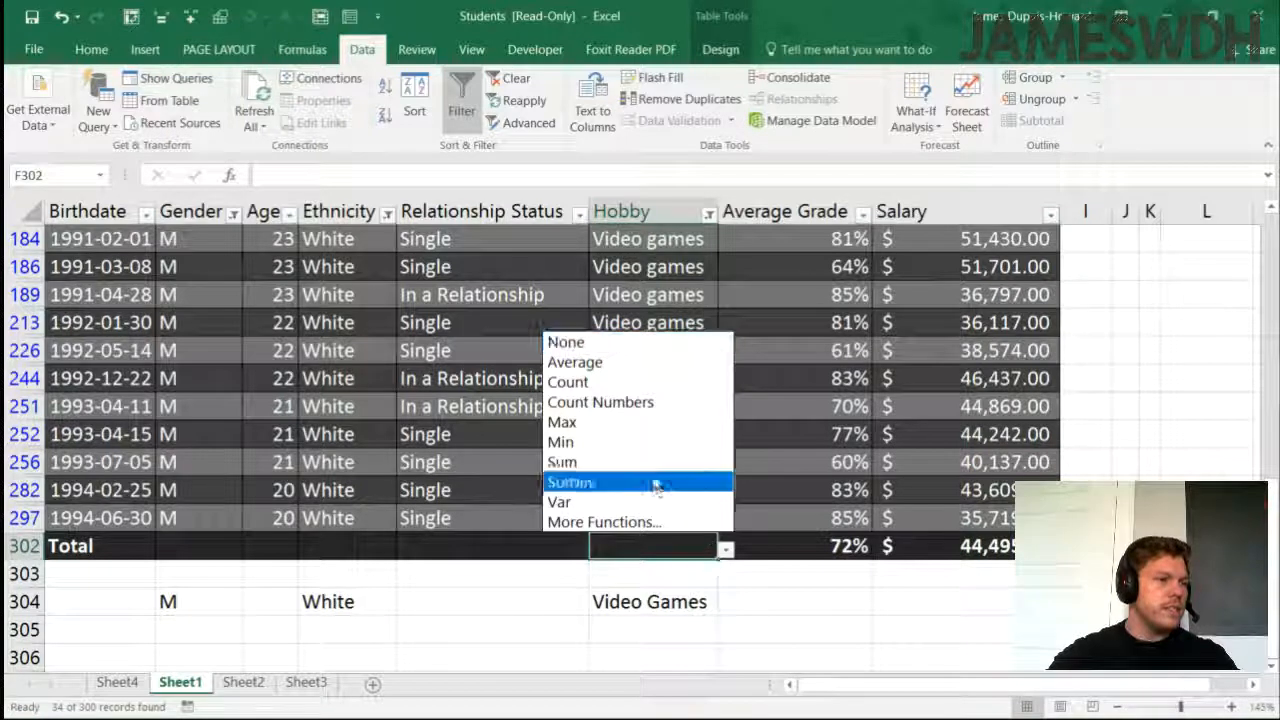
{"action": "left_click", "coordinate": [624, 382]}
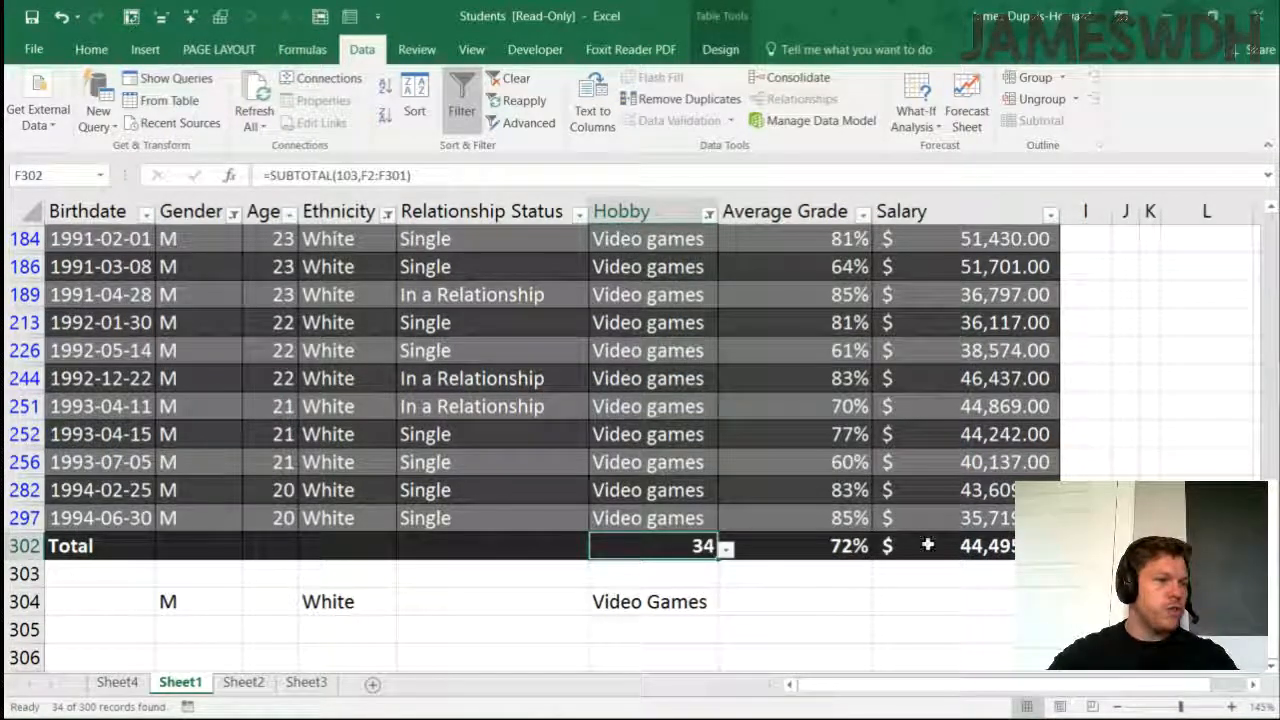
{"action": "scroll", "coordinate": [930, 540], "scroll_direction": "down", "scroll_amount": 1}
{"action": "left_click", "coordinate": [940, 466]}
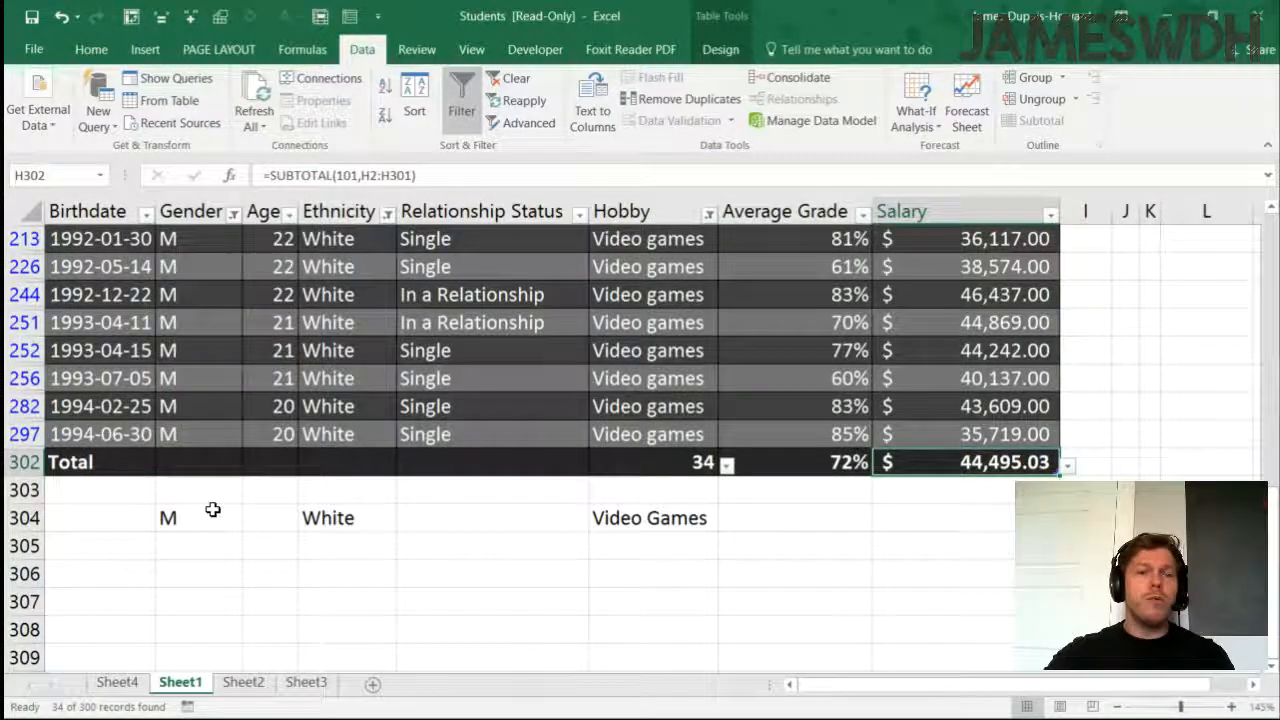
Step: Enter W in cell B305 and Asian in cell D305 as a second row of criteria below the table
{"action": "left_click", "coordinate": [177, 515]}
{"action": "left_click", "coordinate": [195, 542]}
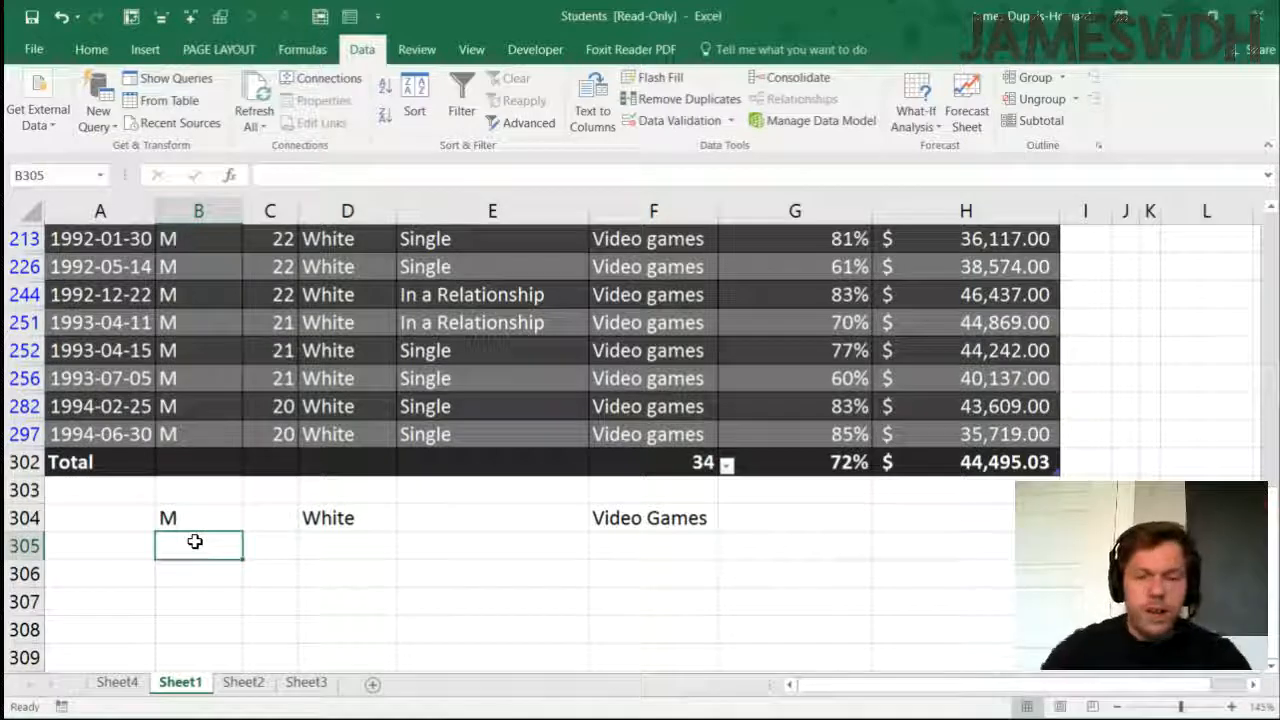
{"action": "type", "text": "W"}
{"action": "key", "text": "Tab"}
{"action": "key", "text": "Tab"}
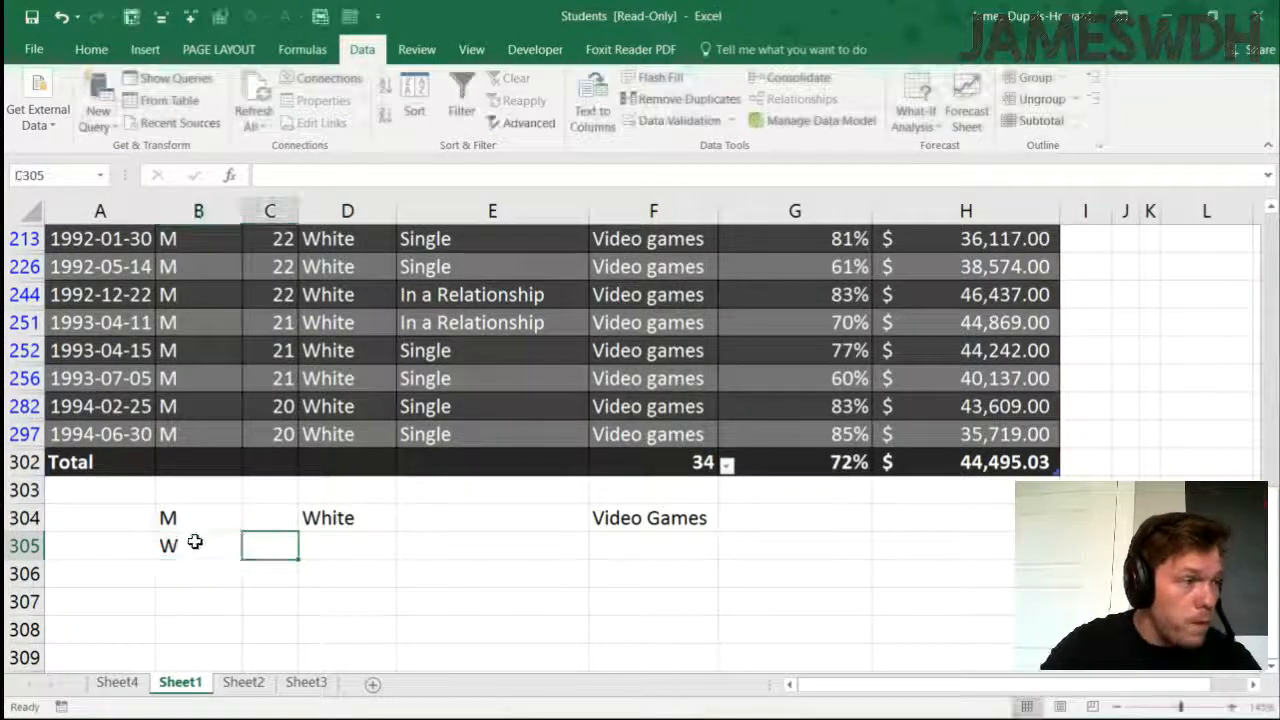
{"action": "type", "text": "O"}
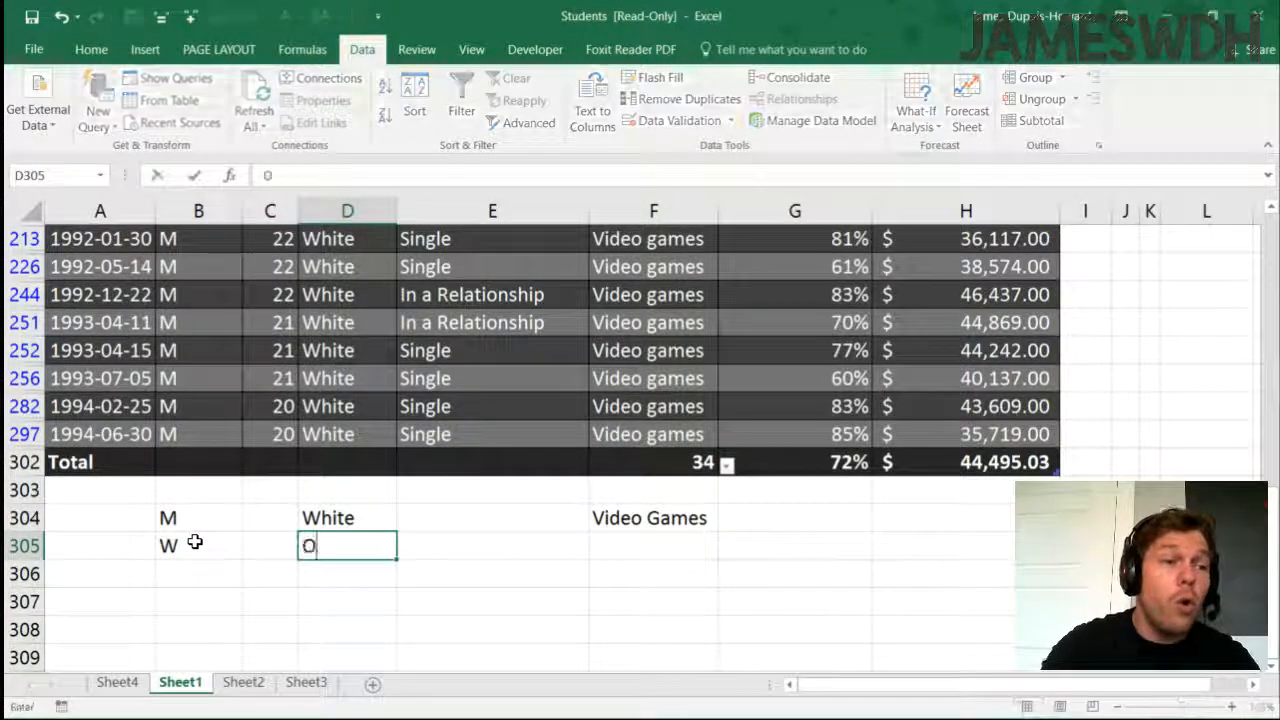
{"action": "key", "text": "Escape"}
{"action": "type", "text": "Asian"}
{"action": "key", "text": "Return"}
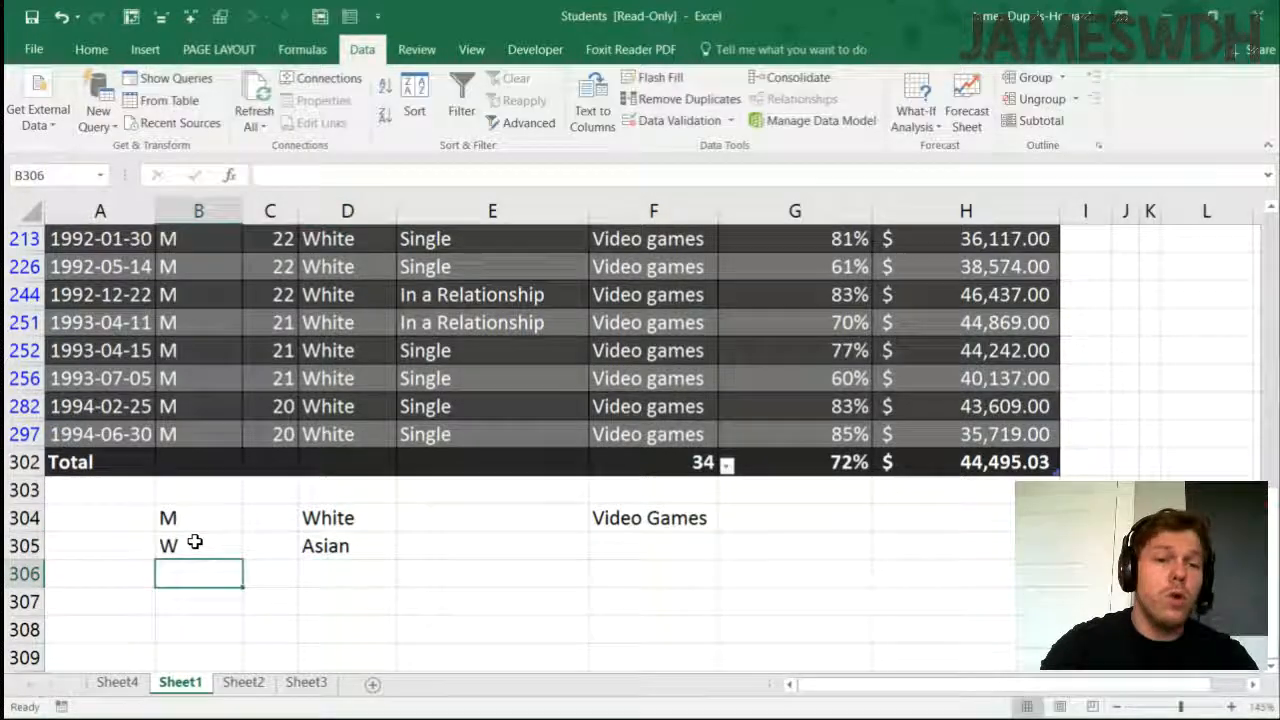
Step: Enter Other in cell D306 below Asian and Sports in cell F305 below Video Games
{"action": "key", "text": "Tab"}
{"action": "key", "text": "Tab"}
{"action": "type", "text": "Other"}
{"action": "key", "text": "Tab"}
{"action": "key", "text": "Tab"}
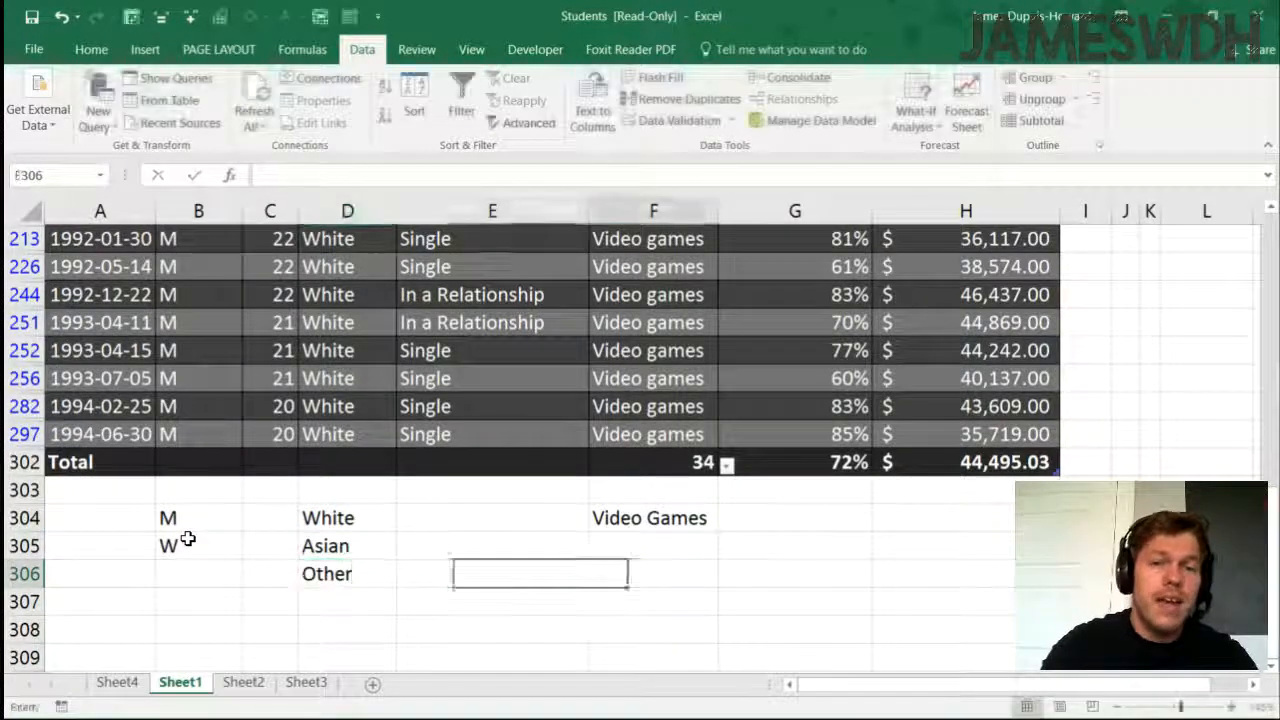
{"action": "key", "text": "Up"}
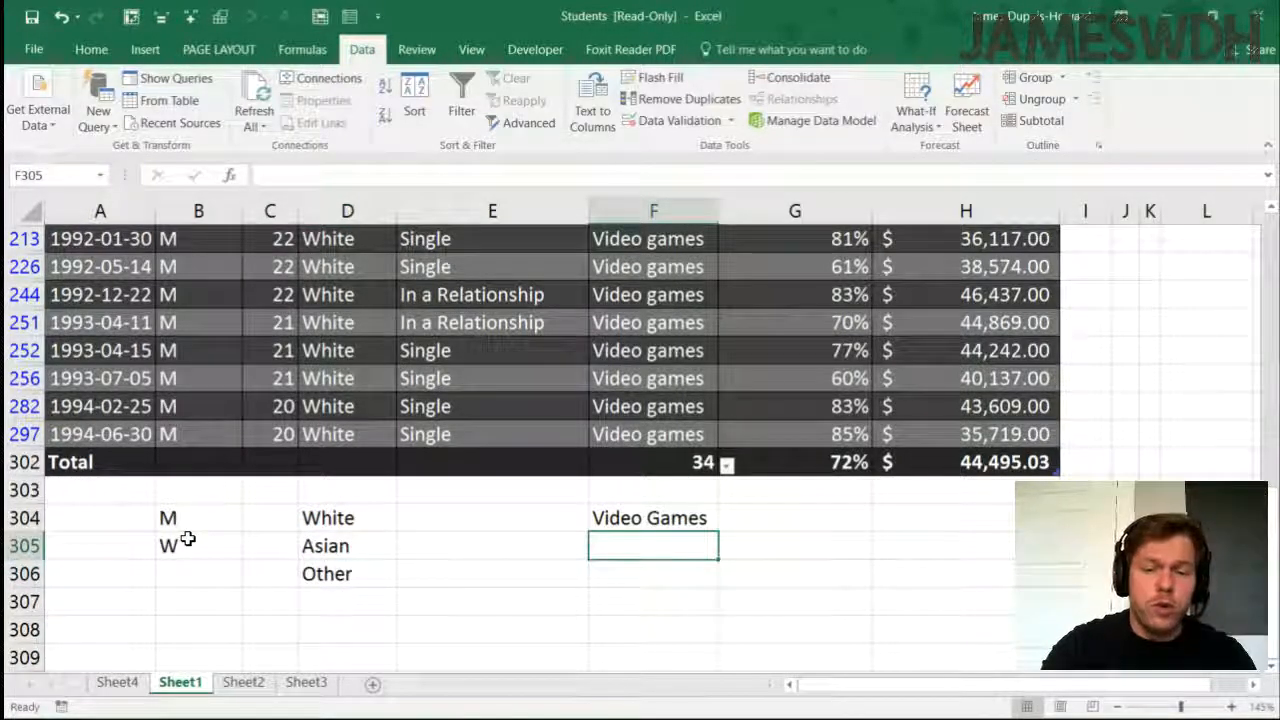
{"action": "type", "text": "Sports"}
{"action": "key", "text": "Return"}
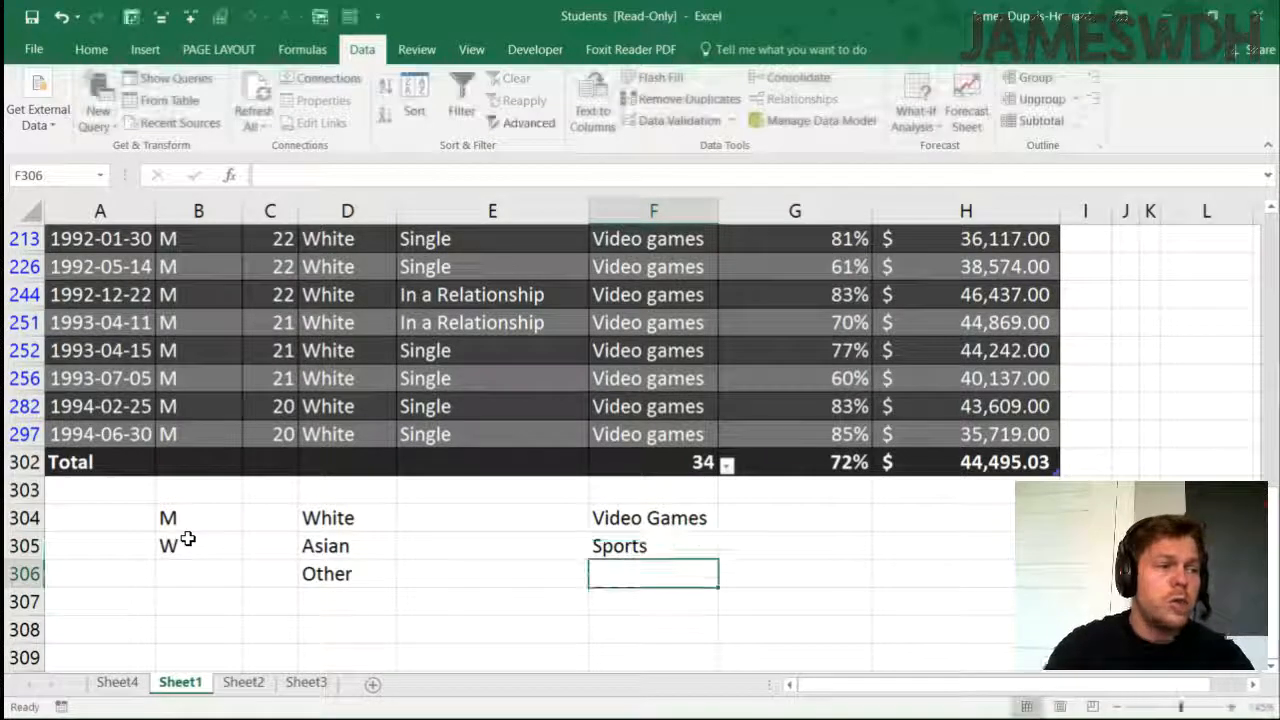